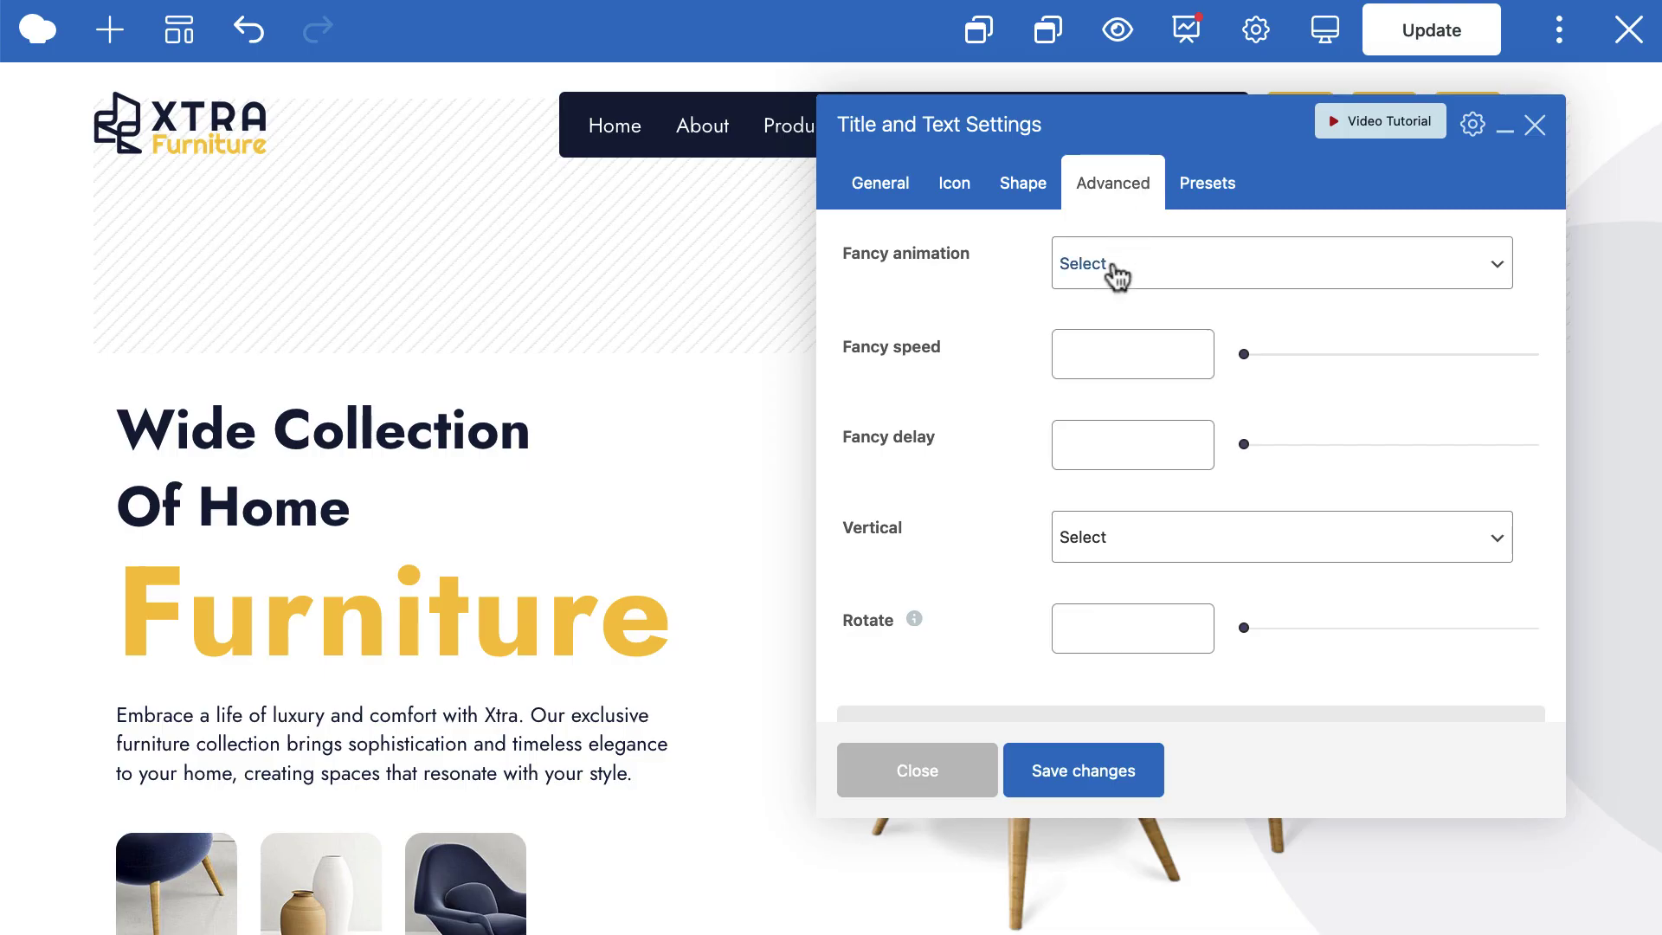
Give the main heading the Fancy words animation with a fancy speed of 300 and a fancy delay of 100, and save
{"action": "left_click", "coordinate": [1117, 275]}
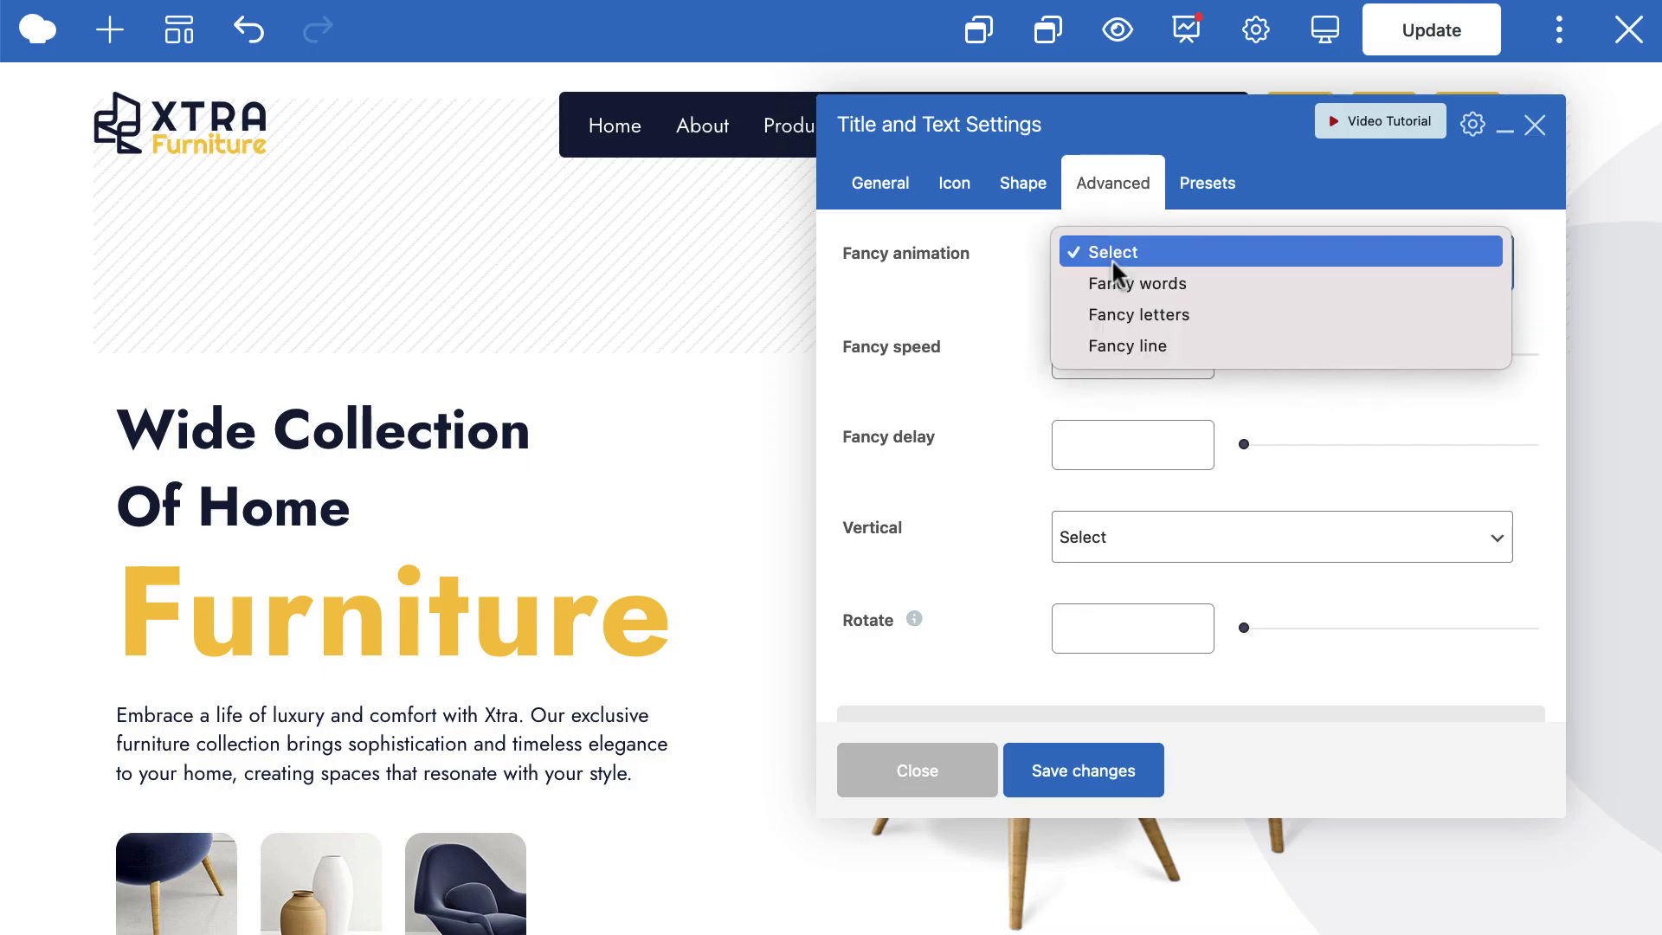
{"action": "left_click", "coordinate": [1170, 277]}
{"action": "left_click", "coordinate": [1095, 355]}
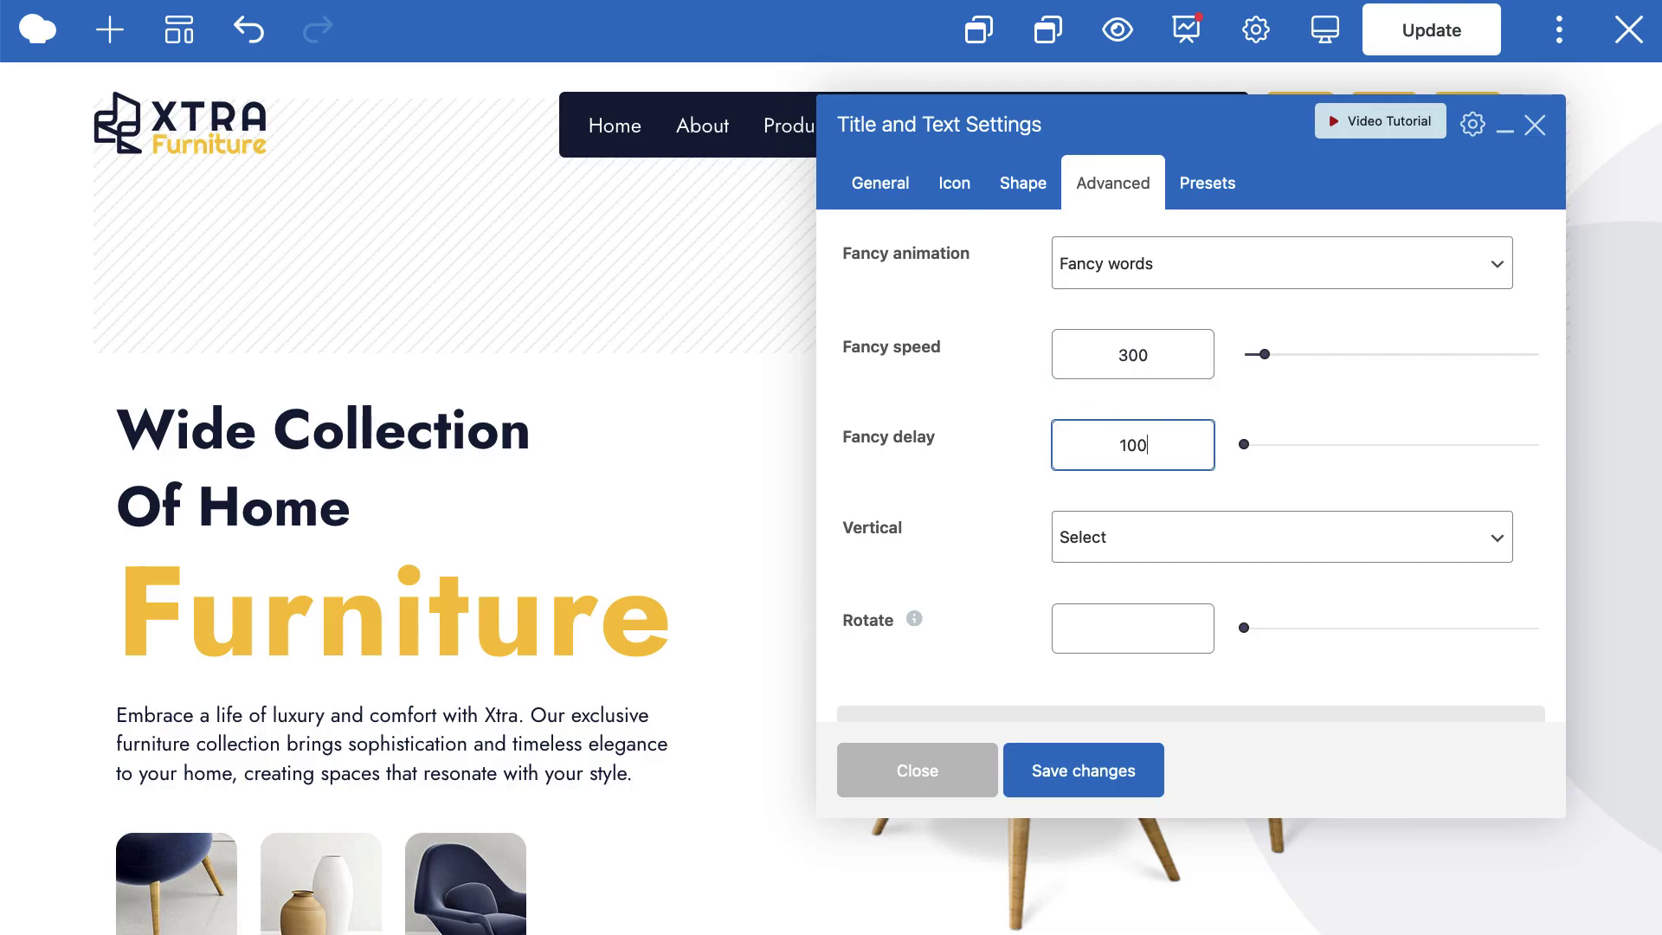
{"action": "left_click", "coordinate": [1080, 765]}
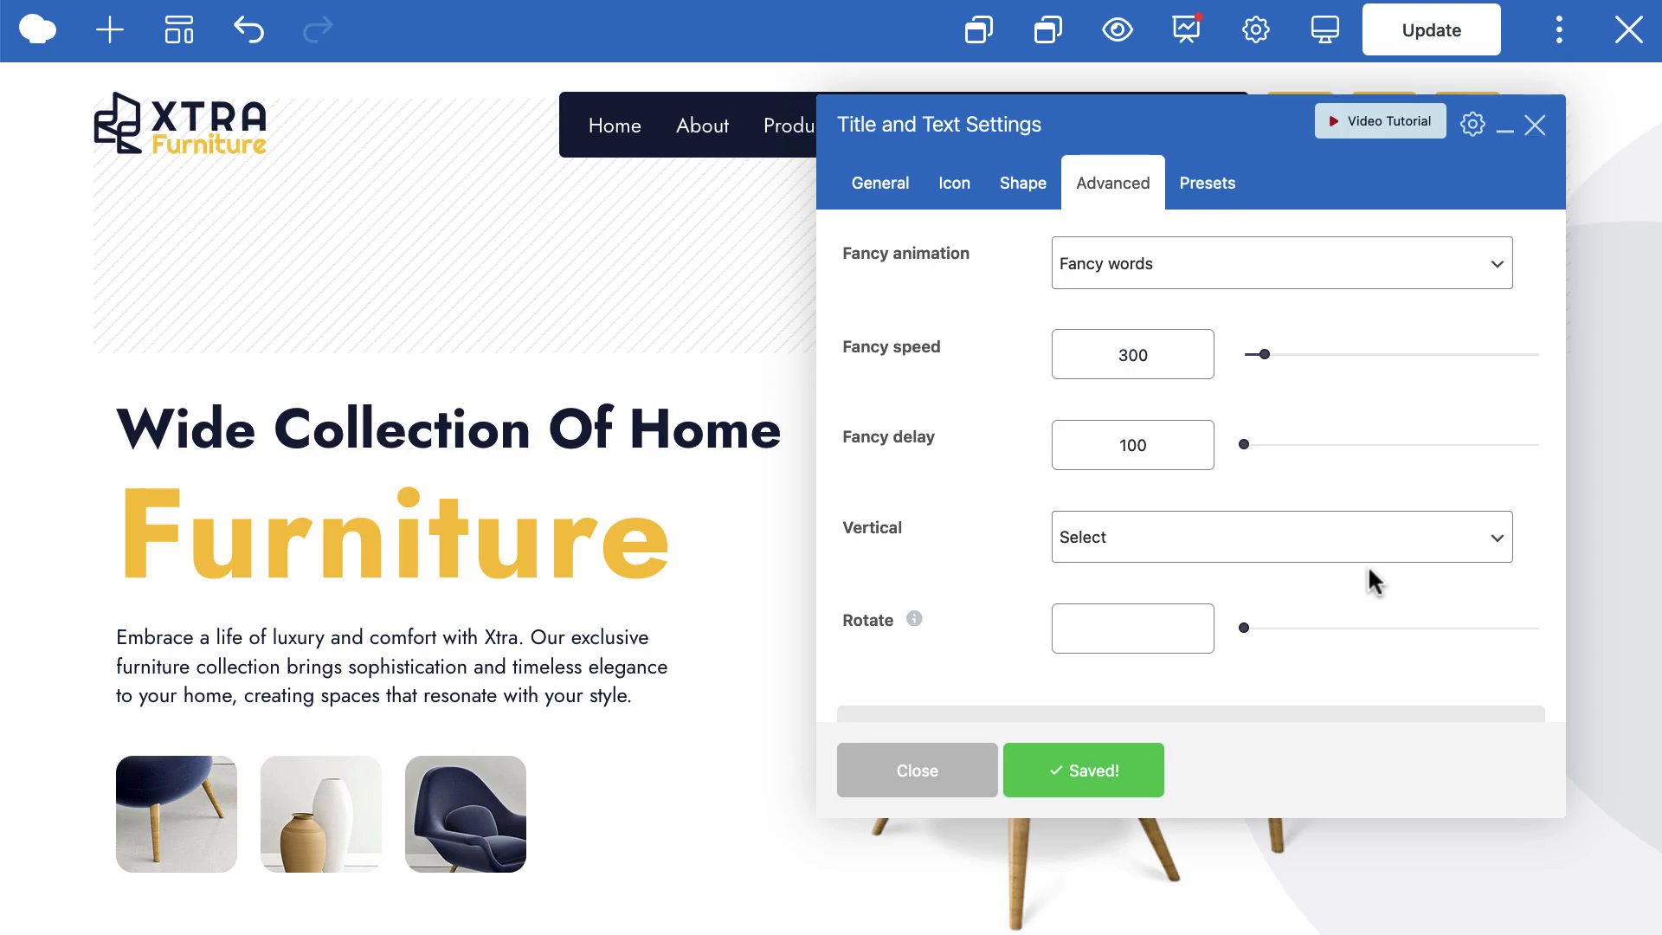
Set the heading's CSS animation to fadeInLeft and save the change
{"action": "scroll", "coordinate": [1363, 571], "scroll_direction": "down", "scroll_amount": 3}
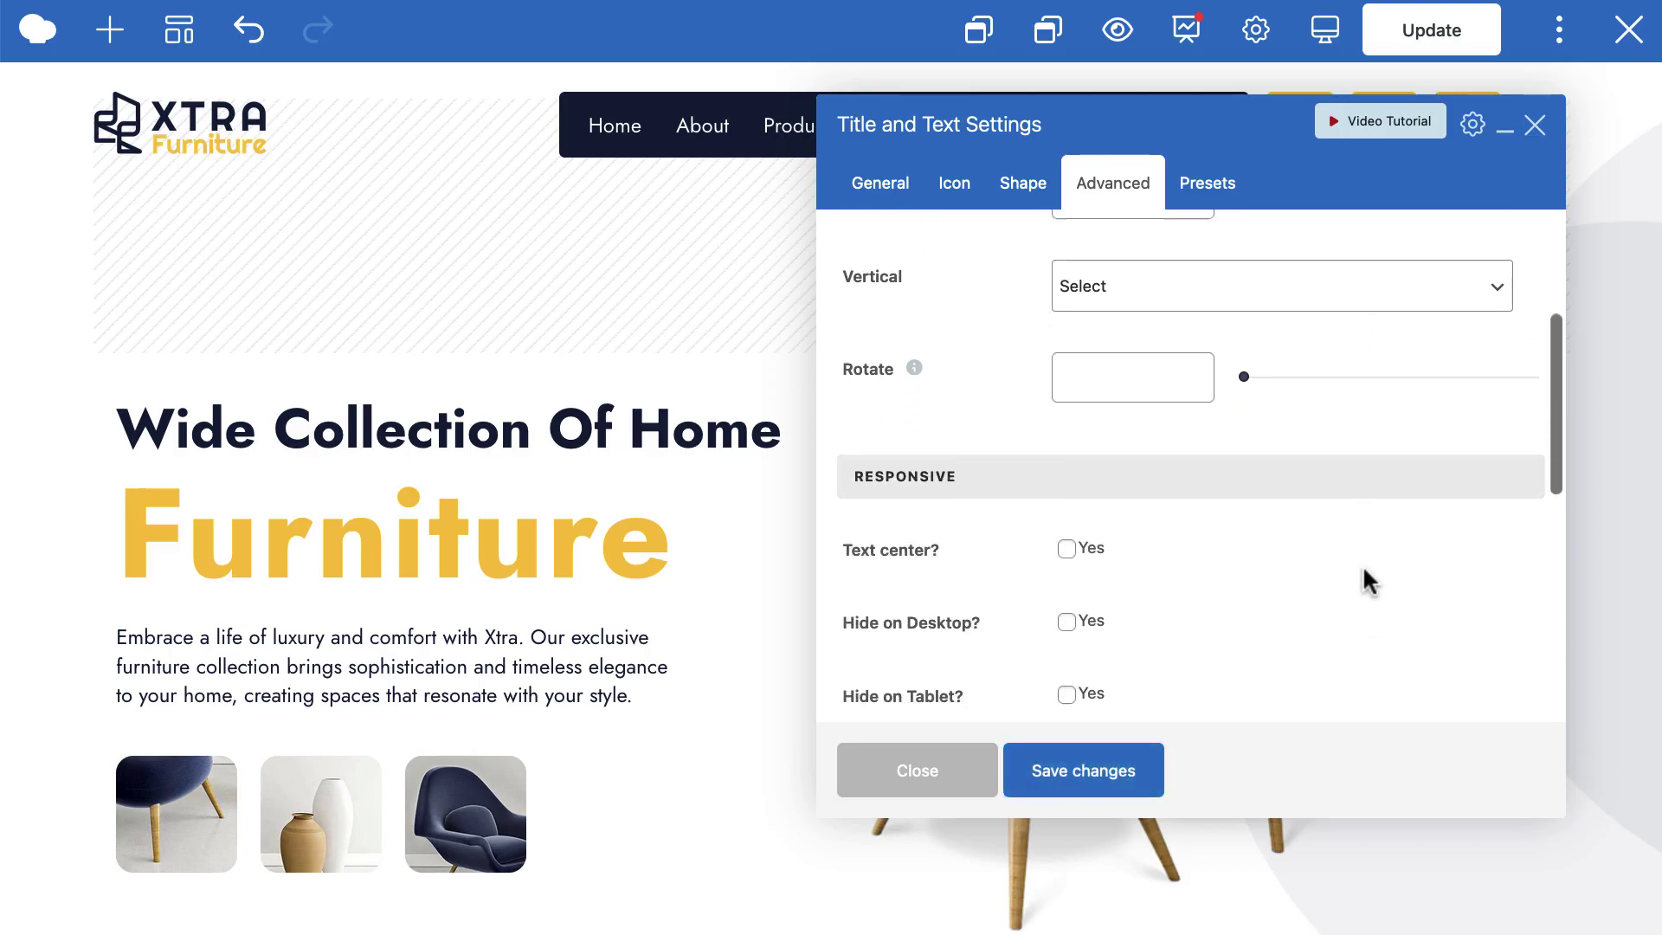
{"action": "scroll", "coordinate": [1364, 571], "scroll_direction": "down", "scroll_amount": 5}
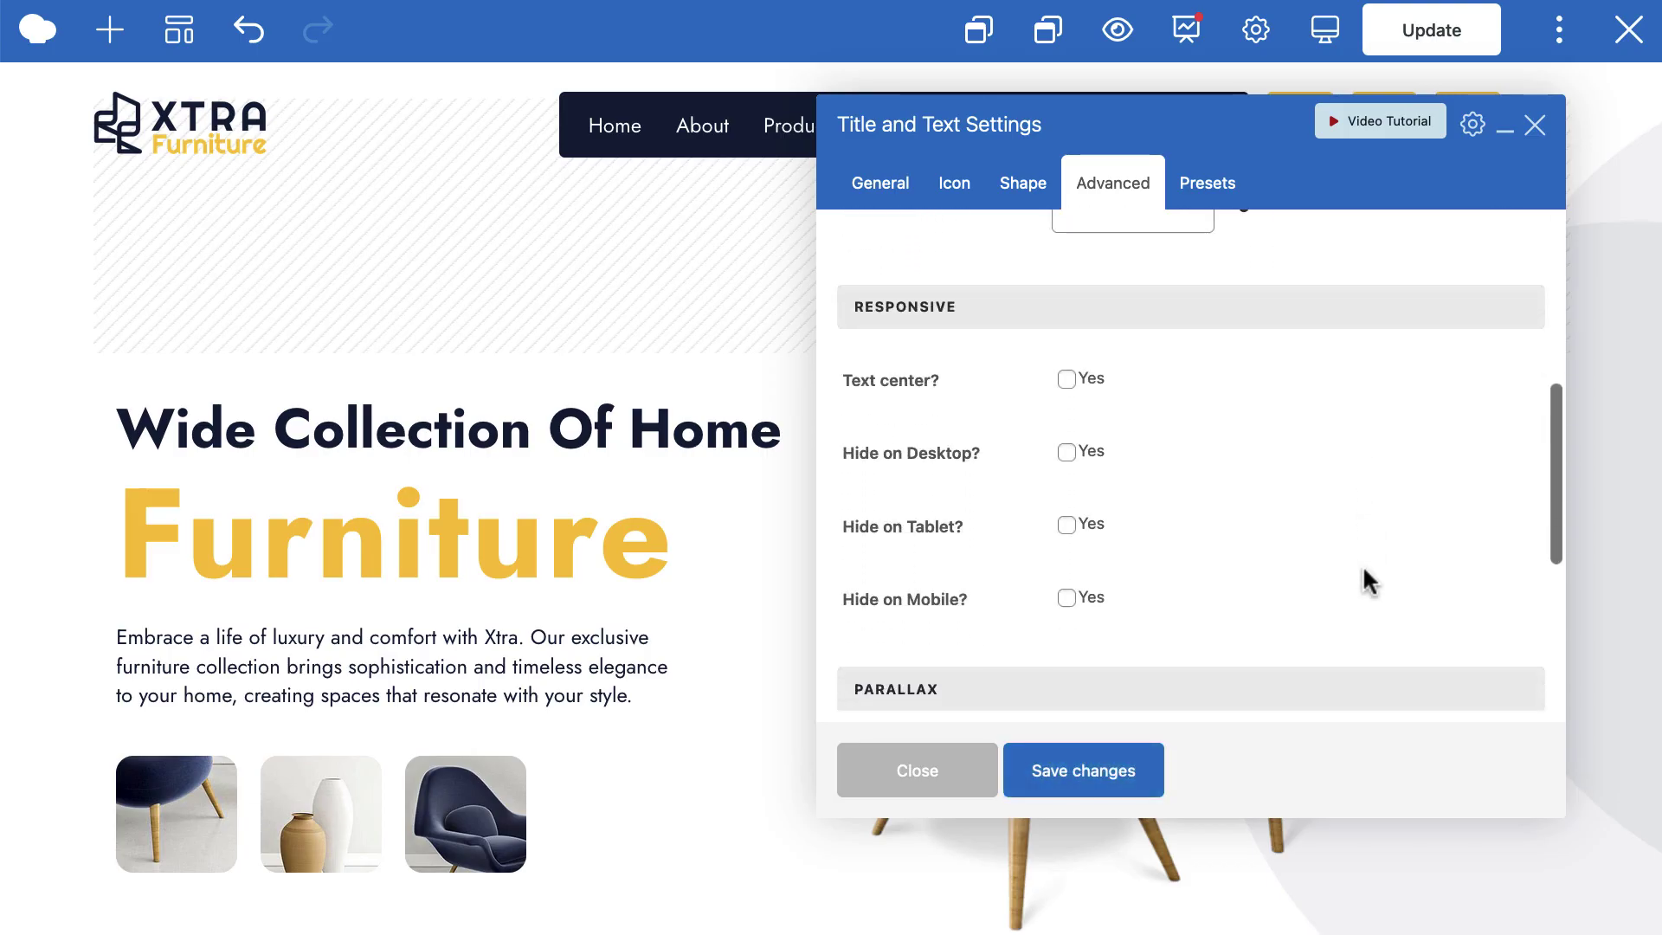
{"action": "scroll", "coordinate": [1362, 564], "scroll_direction": "down", "scroll_amount": 1}
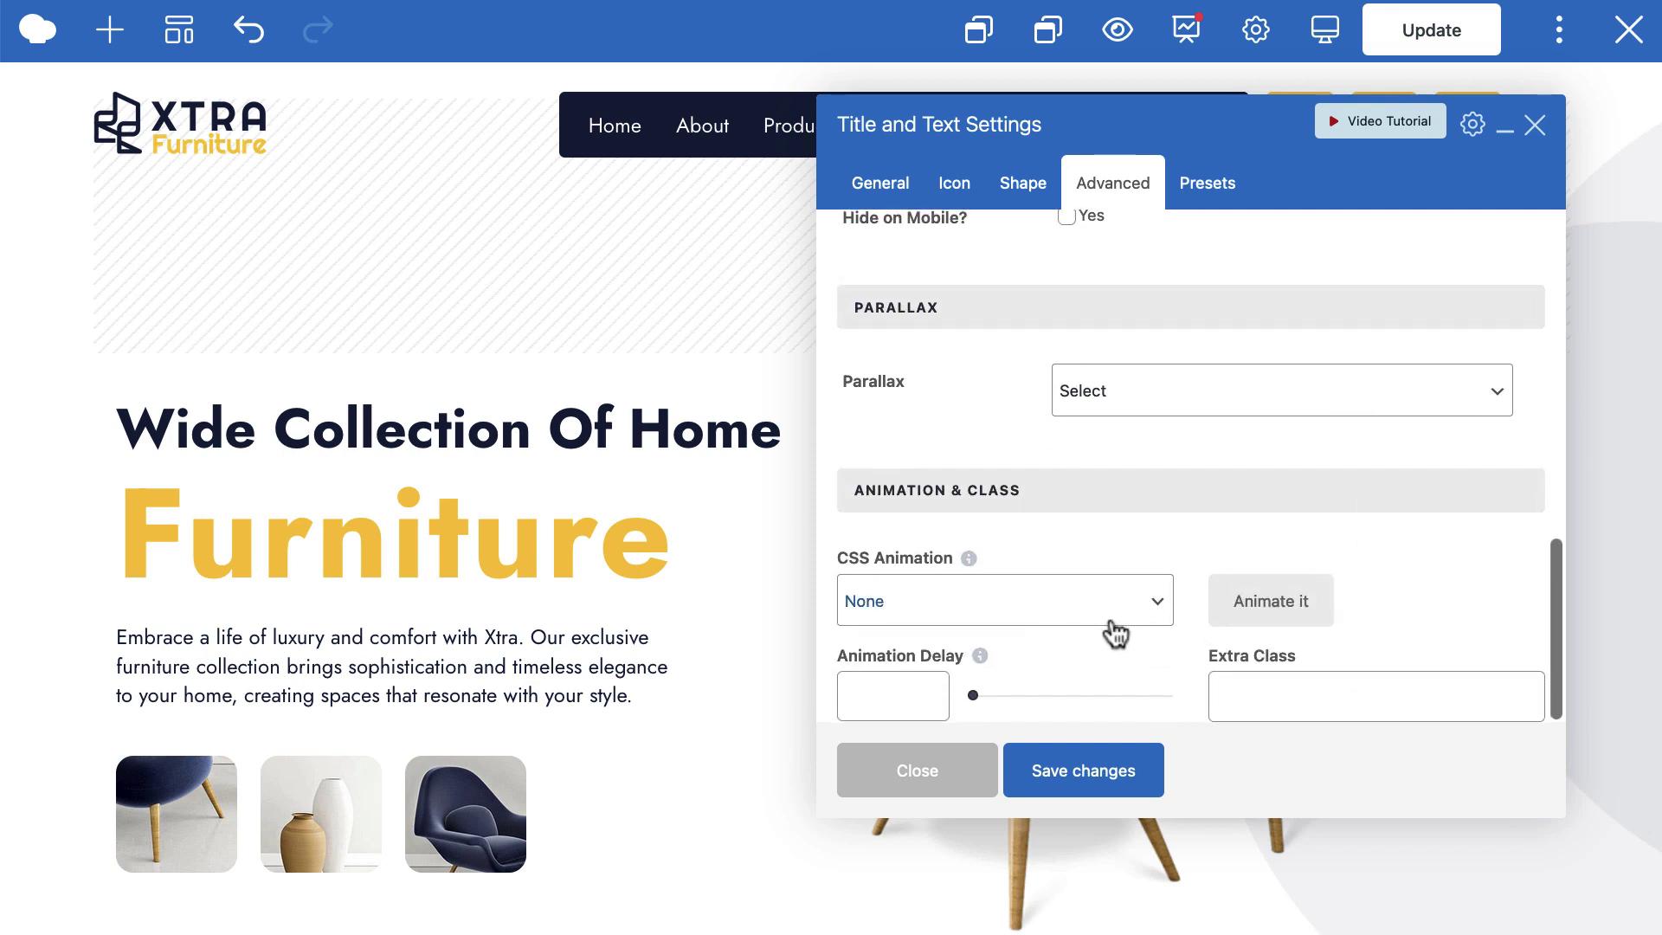
{"action": "left_click", "coordinate": [1052, 602]}
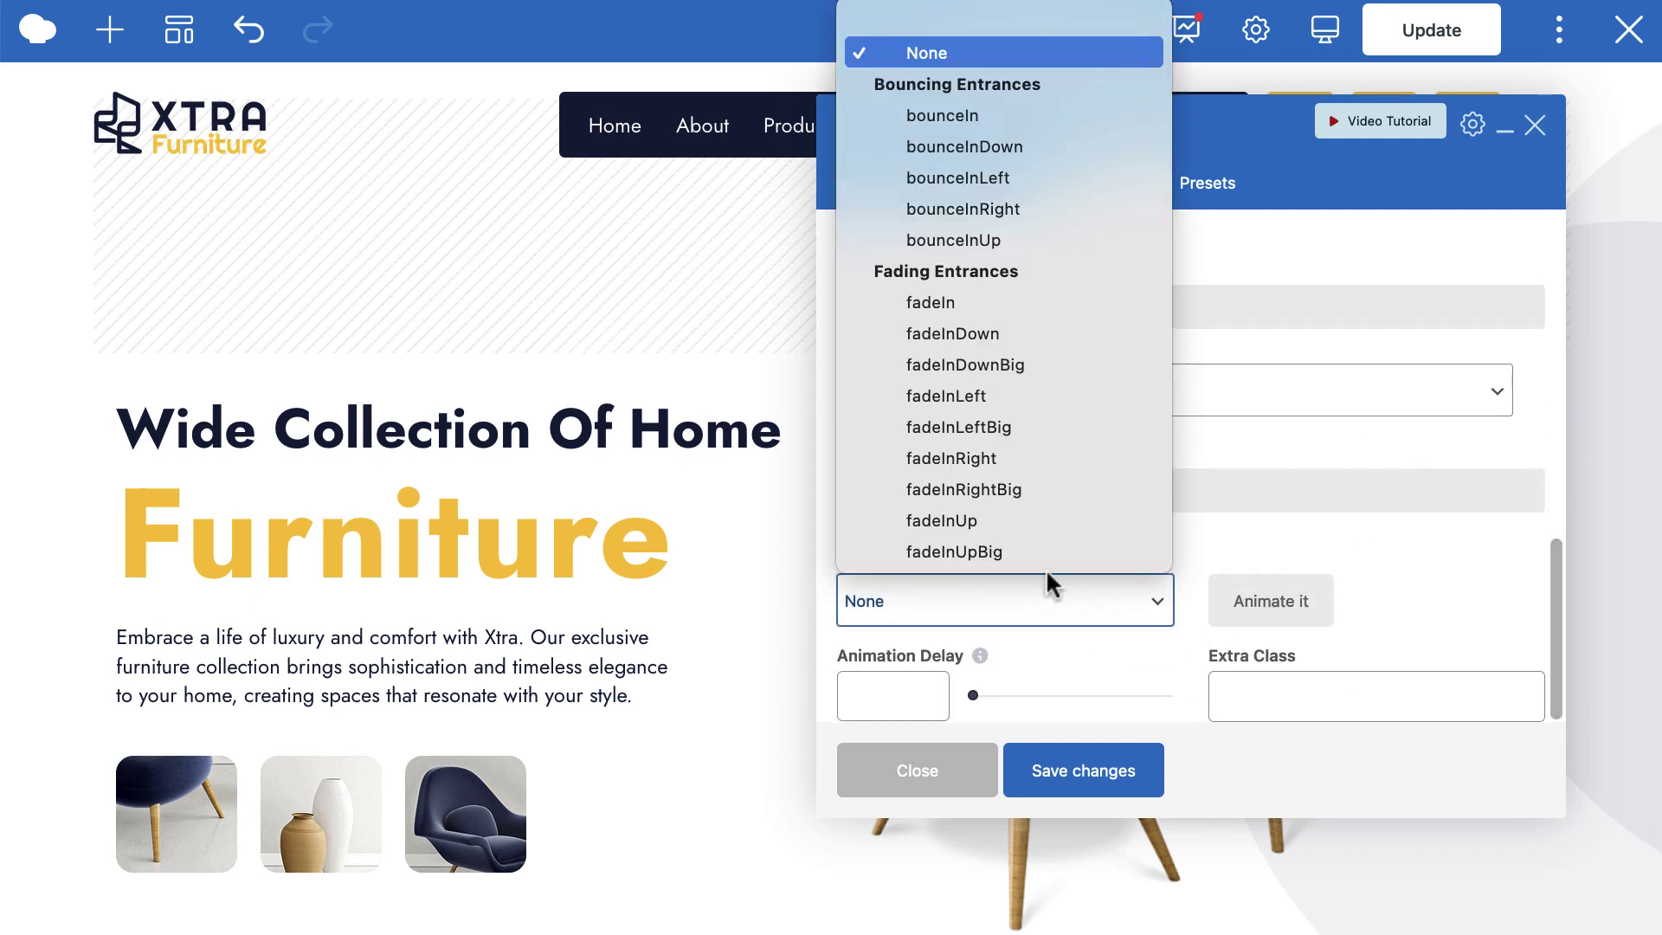
{"action": "left_click", "coordinate": [1016, 394]}
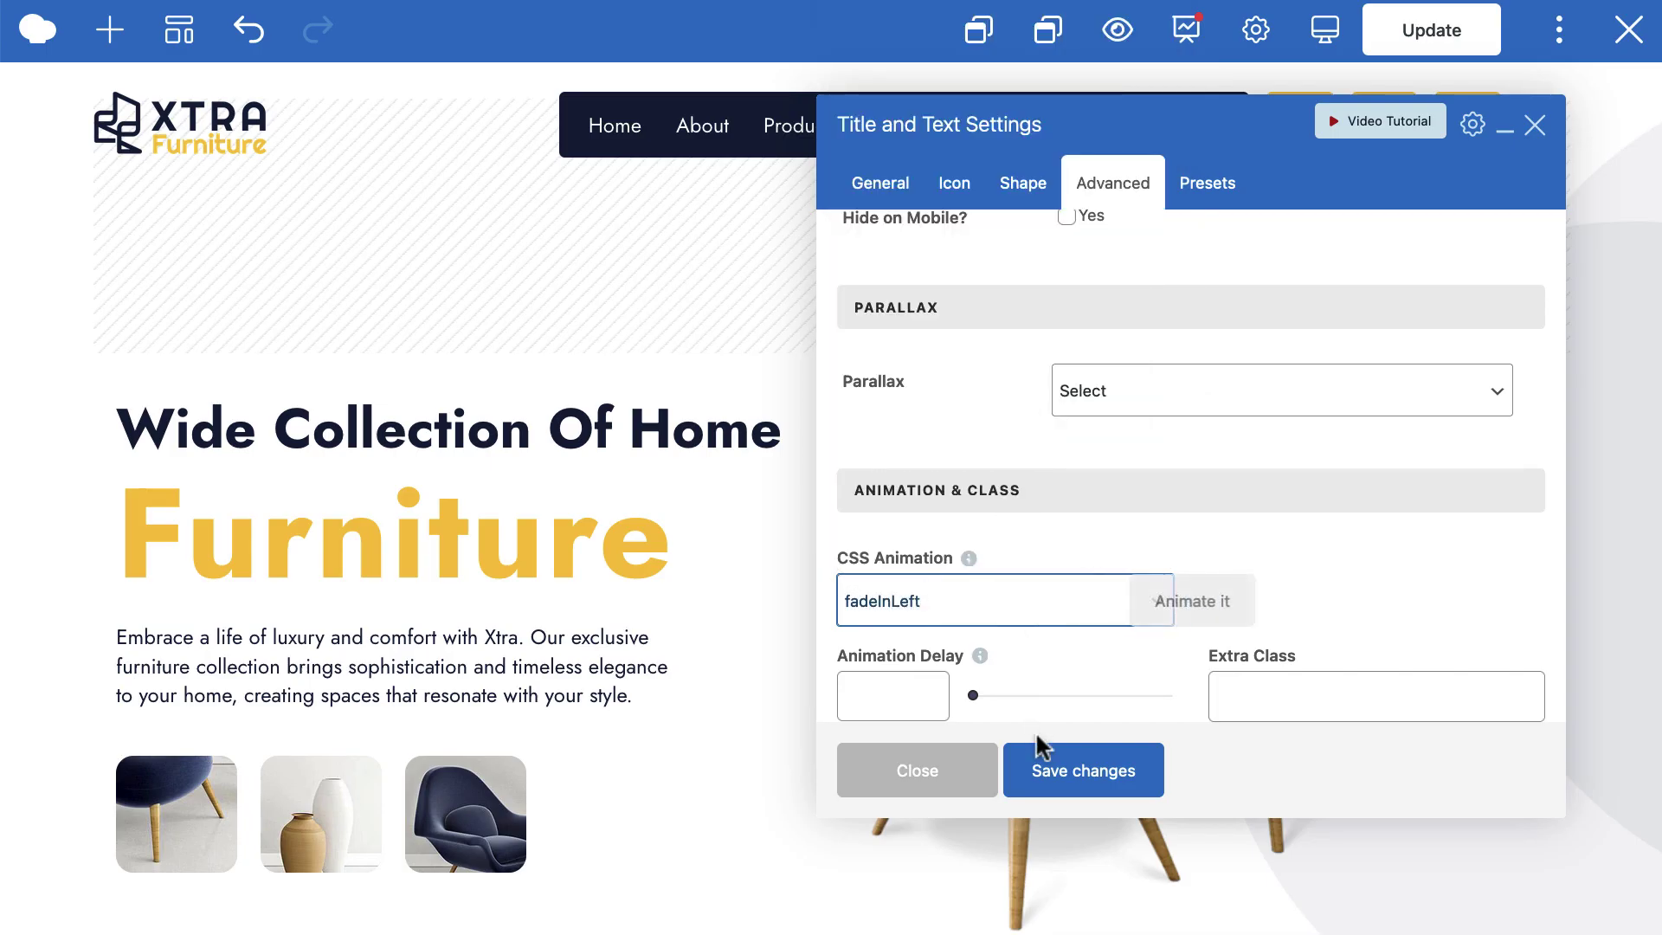
{"action": "left_click", "coordinate": [1078, 768]}
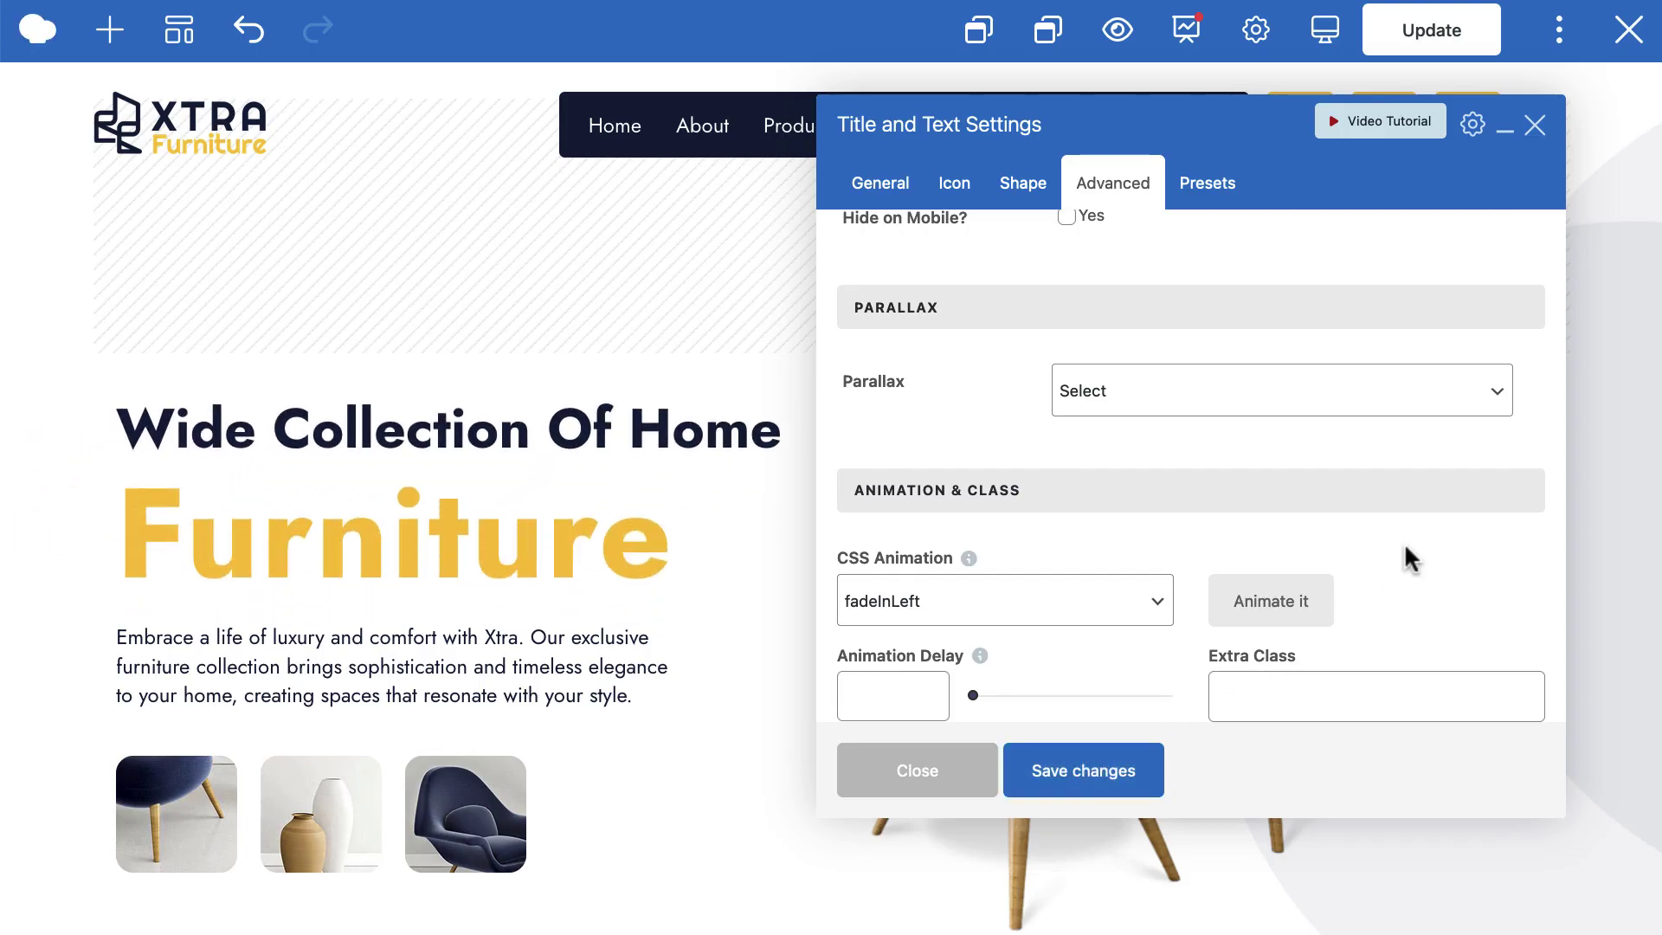
Reset the heading's CSS animation to None, save, and close its settings
{"action": "left_click", "coordinate": [1093, 608]}
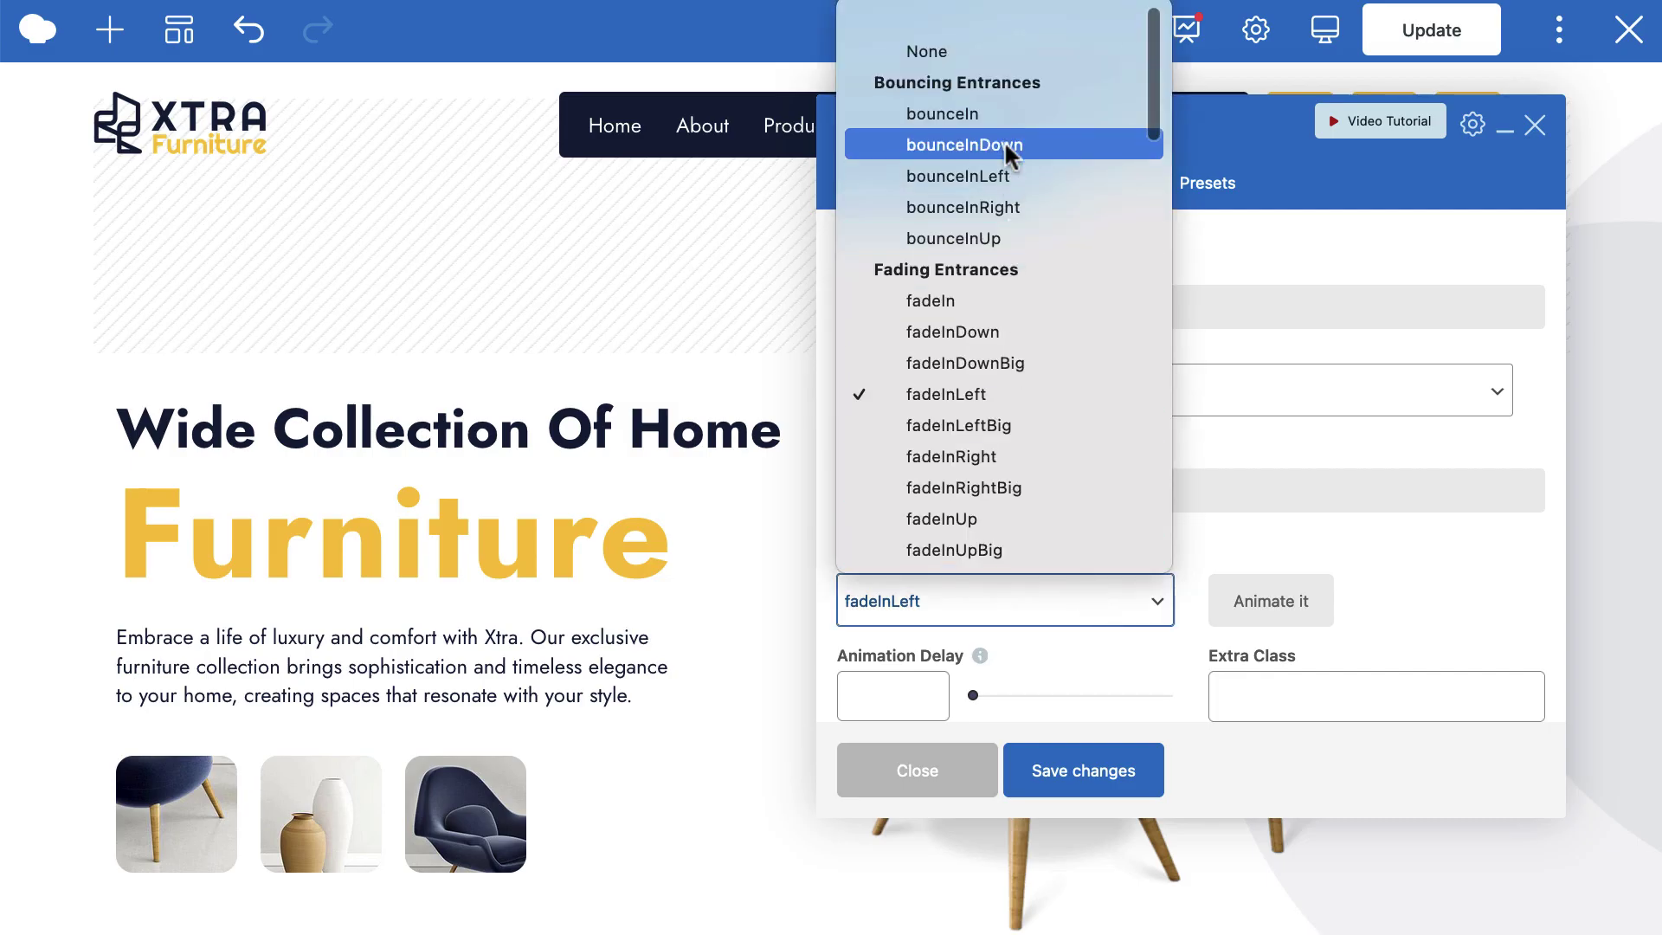
{"action": "left_click", "coordinate": [1003, 50]}
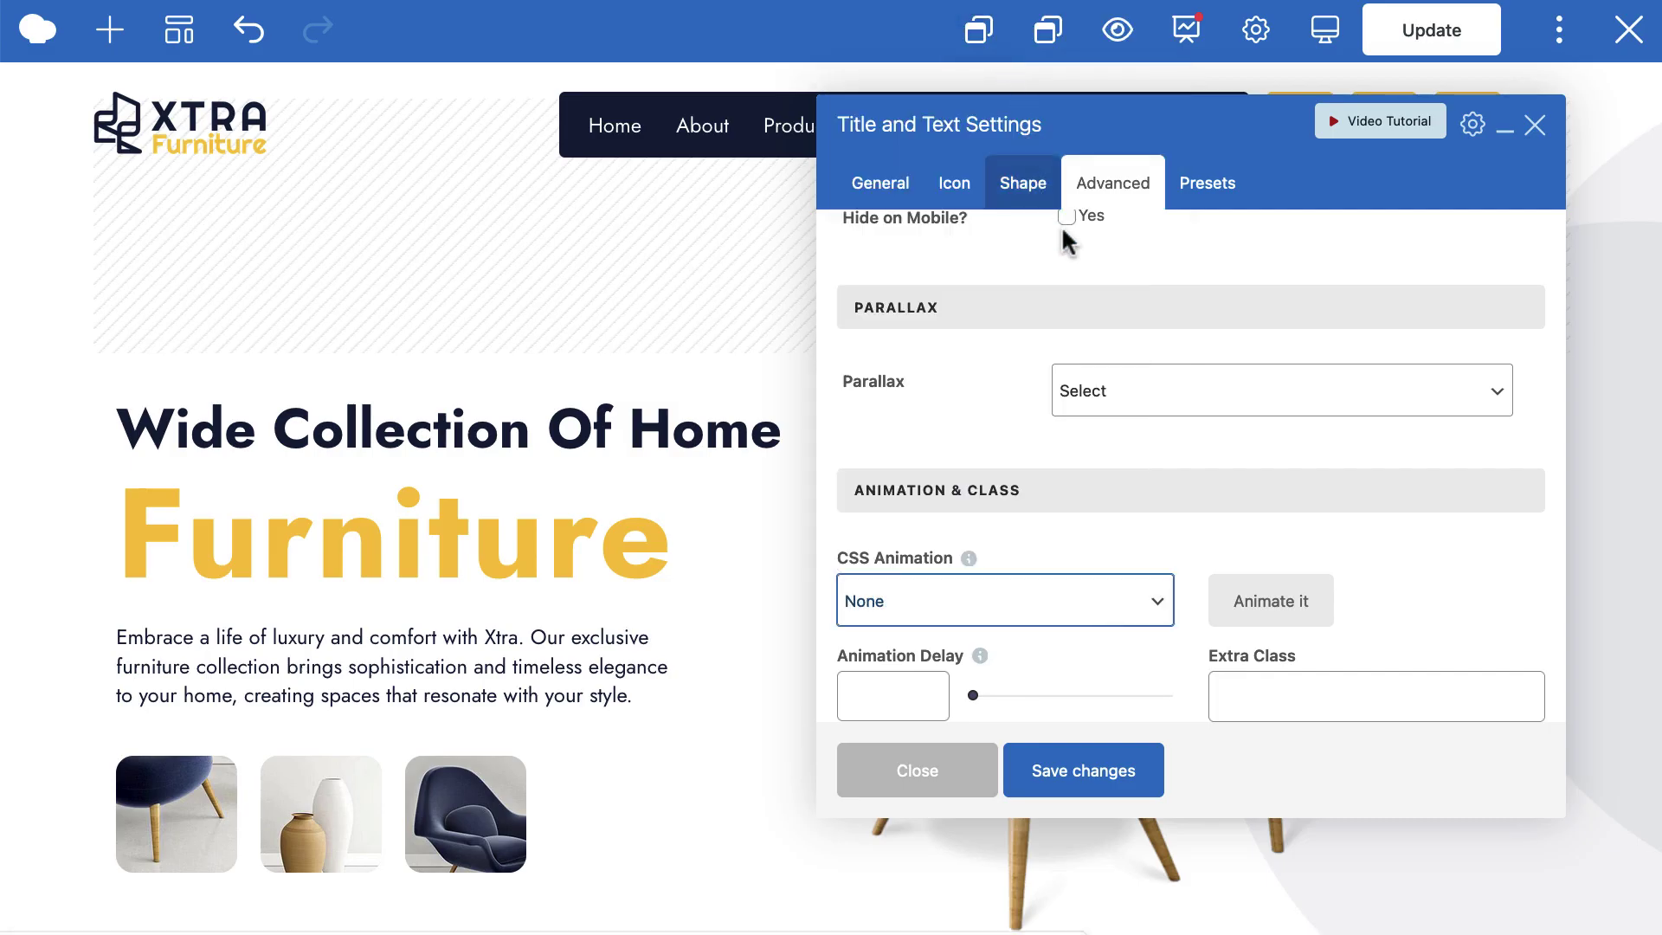
{"action": "left_click", "coordinate": [1113, 768]}
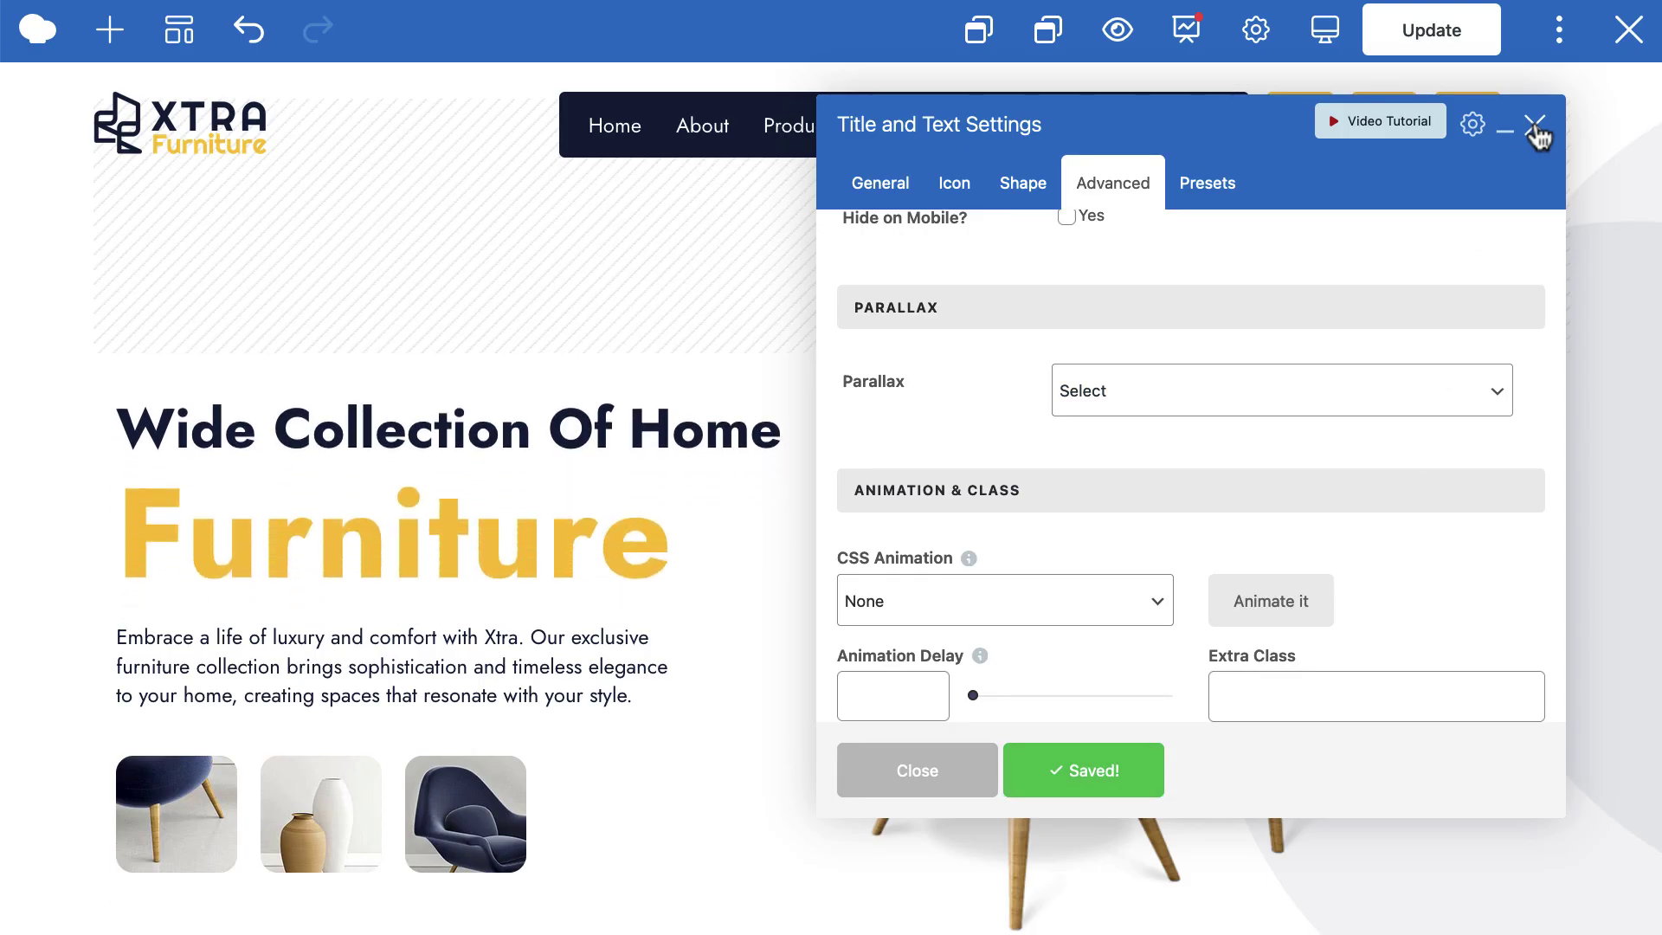
{"action": "left_click", "coordinate": [1535, 125]}
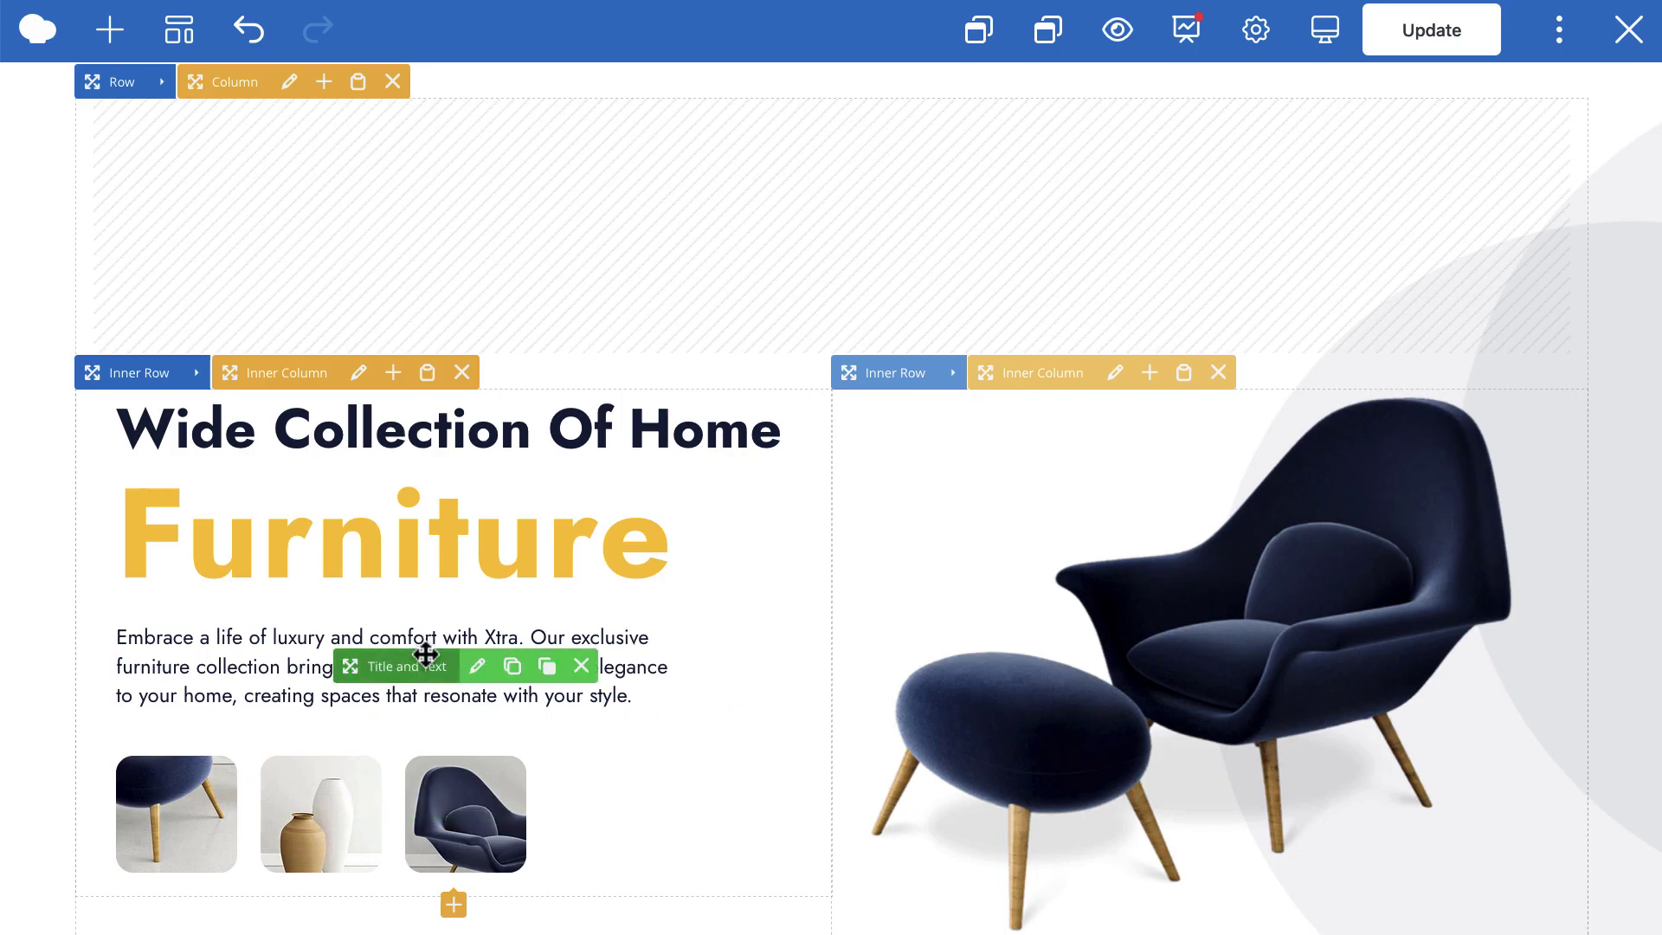
Apply the fadeInUp CSS animation to the description paragraph below the heading and save it
{"action": "left_click", "coordinate": [477, 667]}
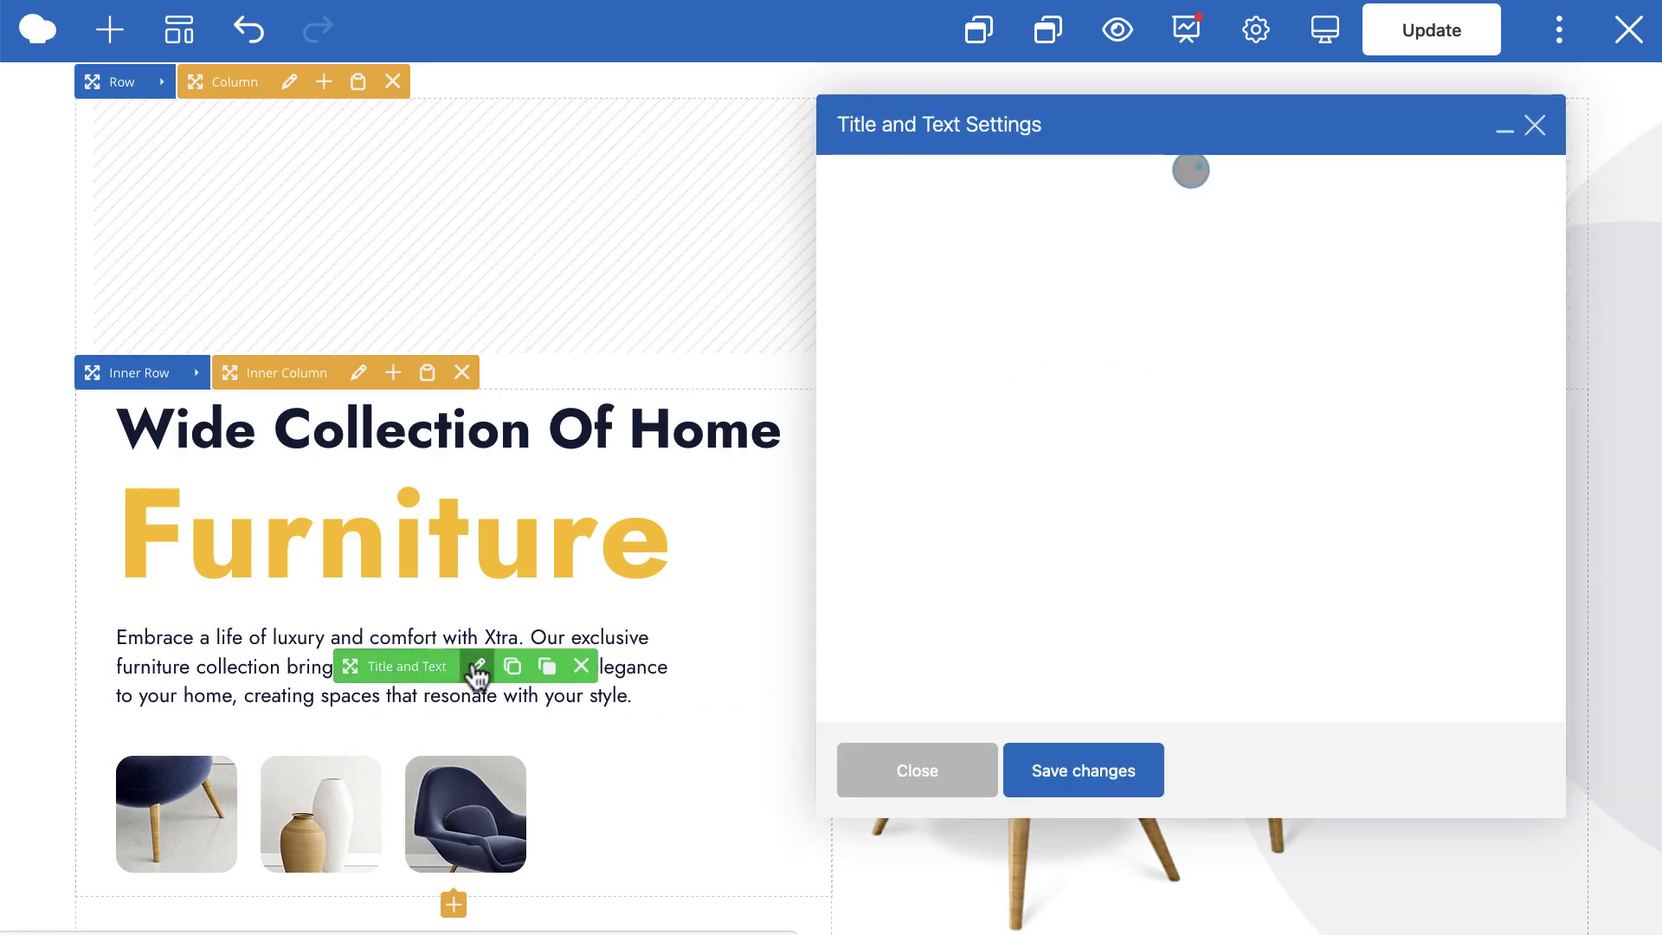
{"action": "left_click", "coordinate": [1116, 187]}
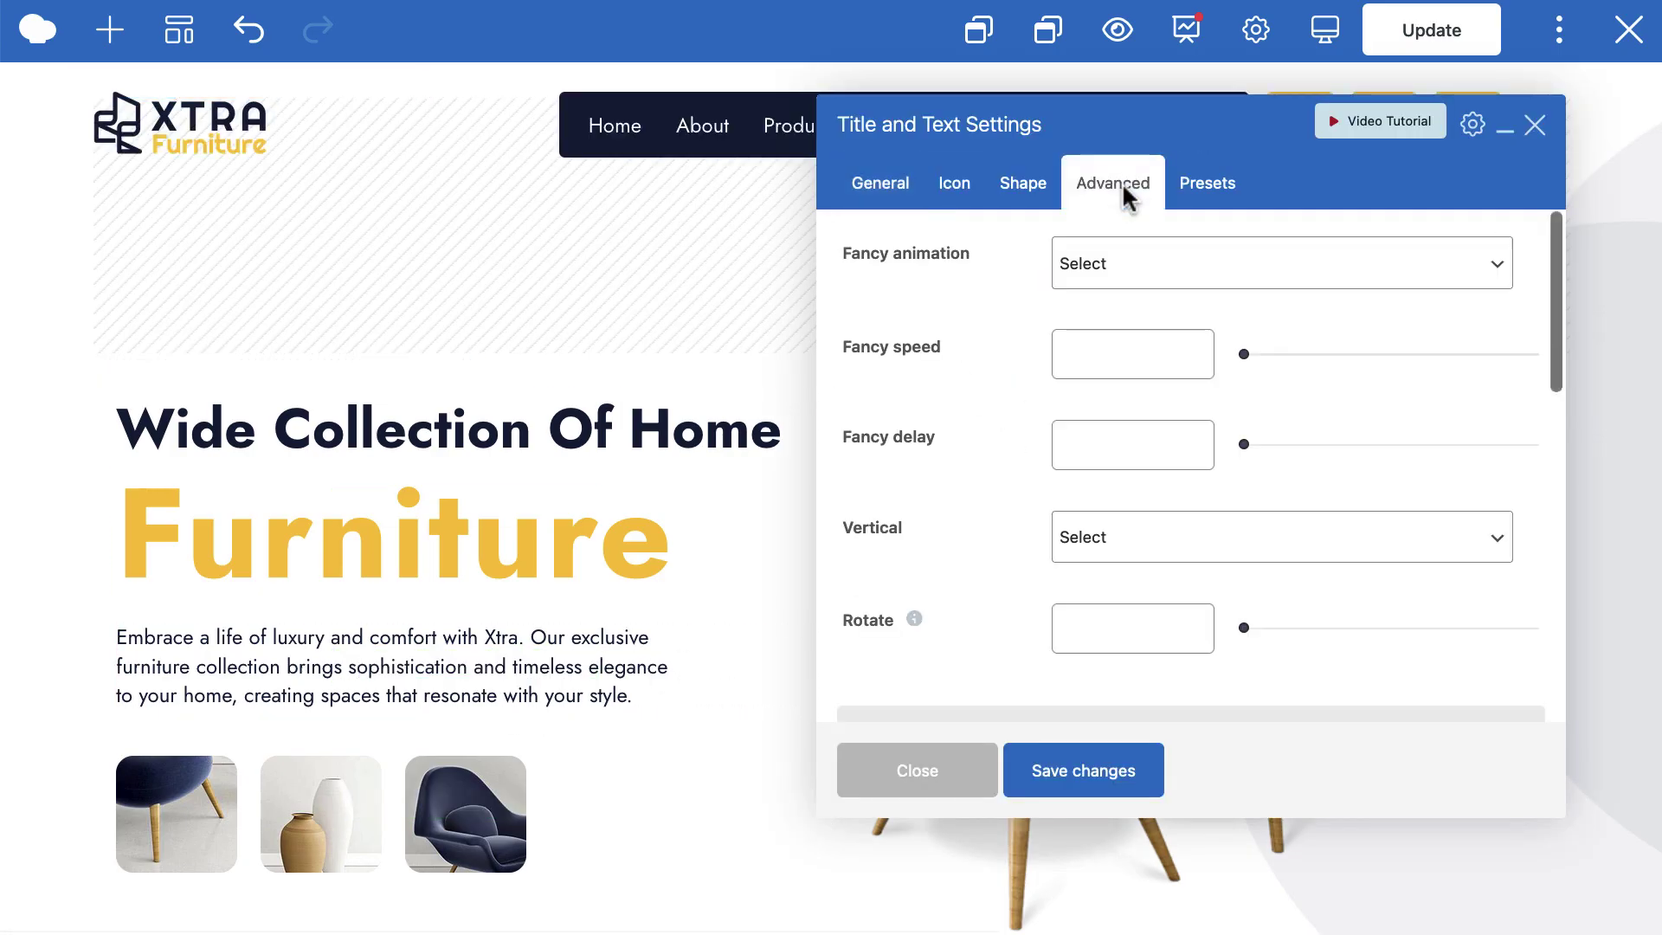
{"action": "scroll", "coordinate": [1151, 509], "scroll_direction": "down", "scroll_amount": 8}
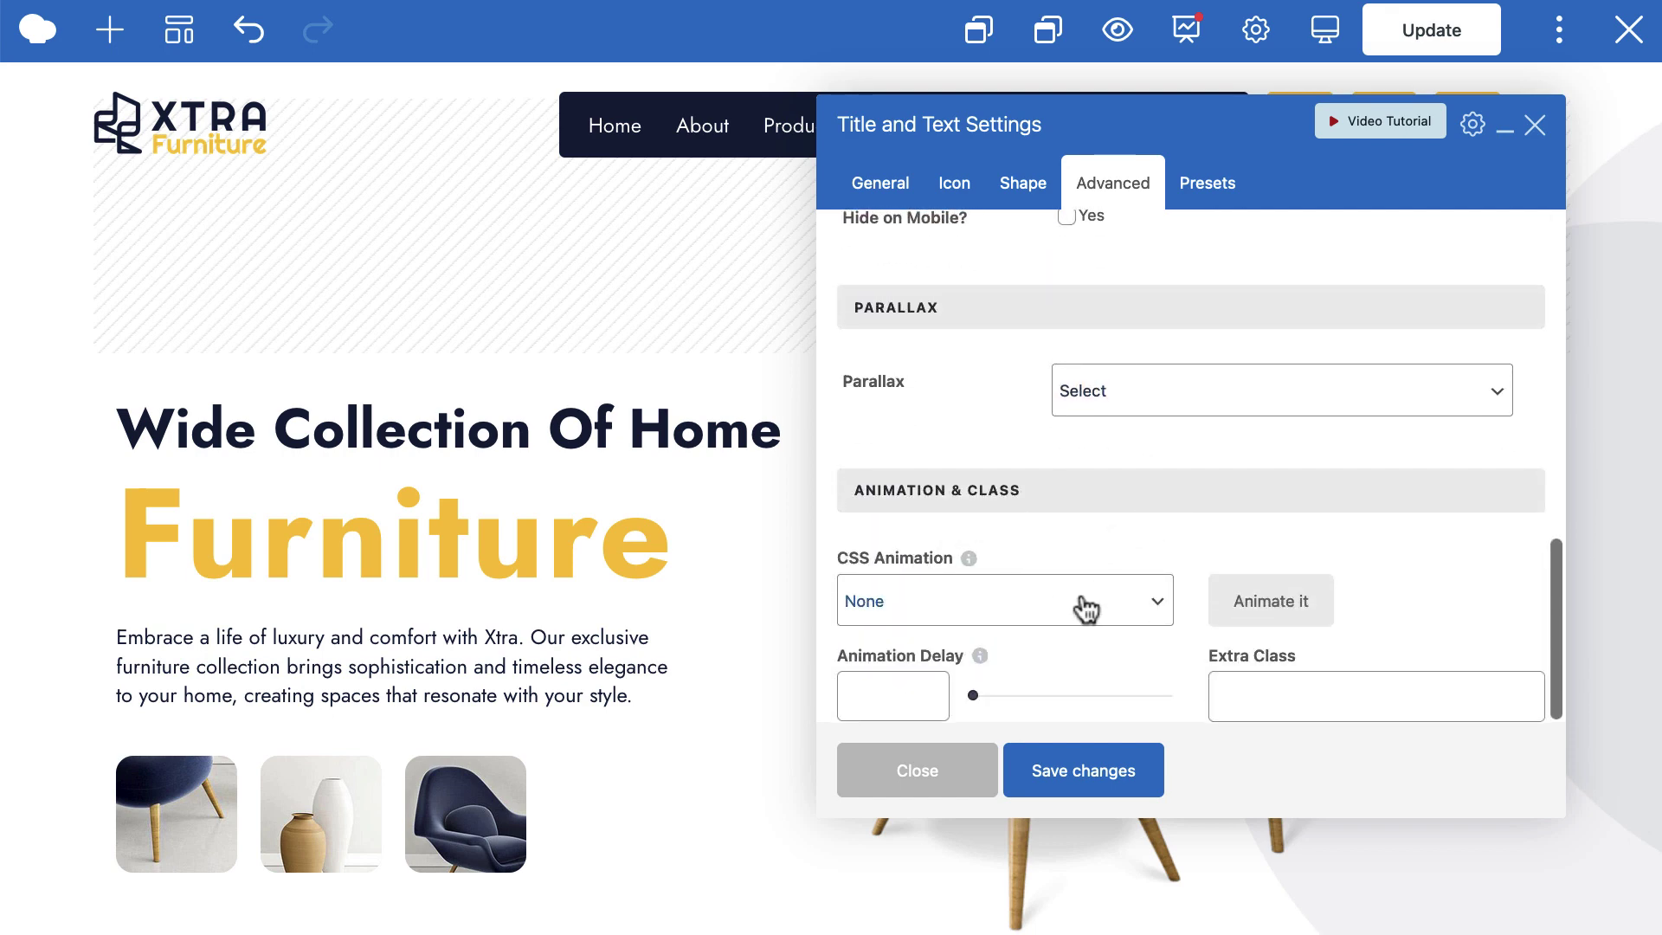
{"action": "left_click", "coordinate": [1087, 608]}
{"action": "left_click", "coordinate": [1059, 526]}
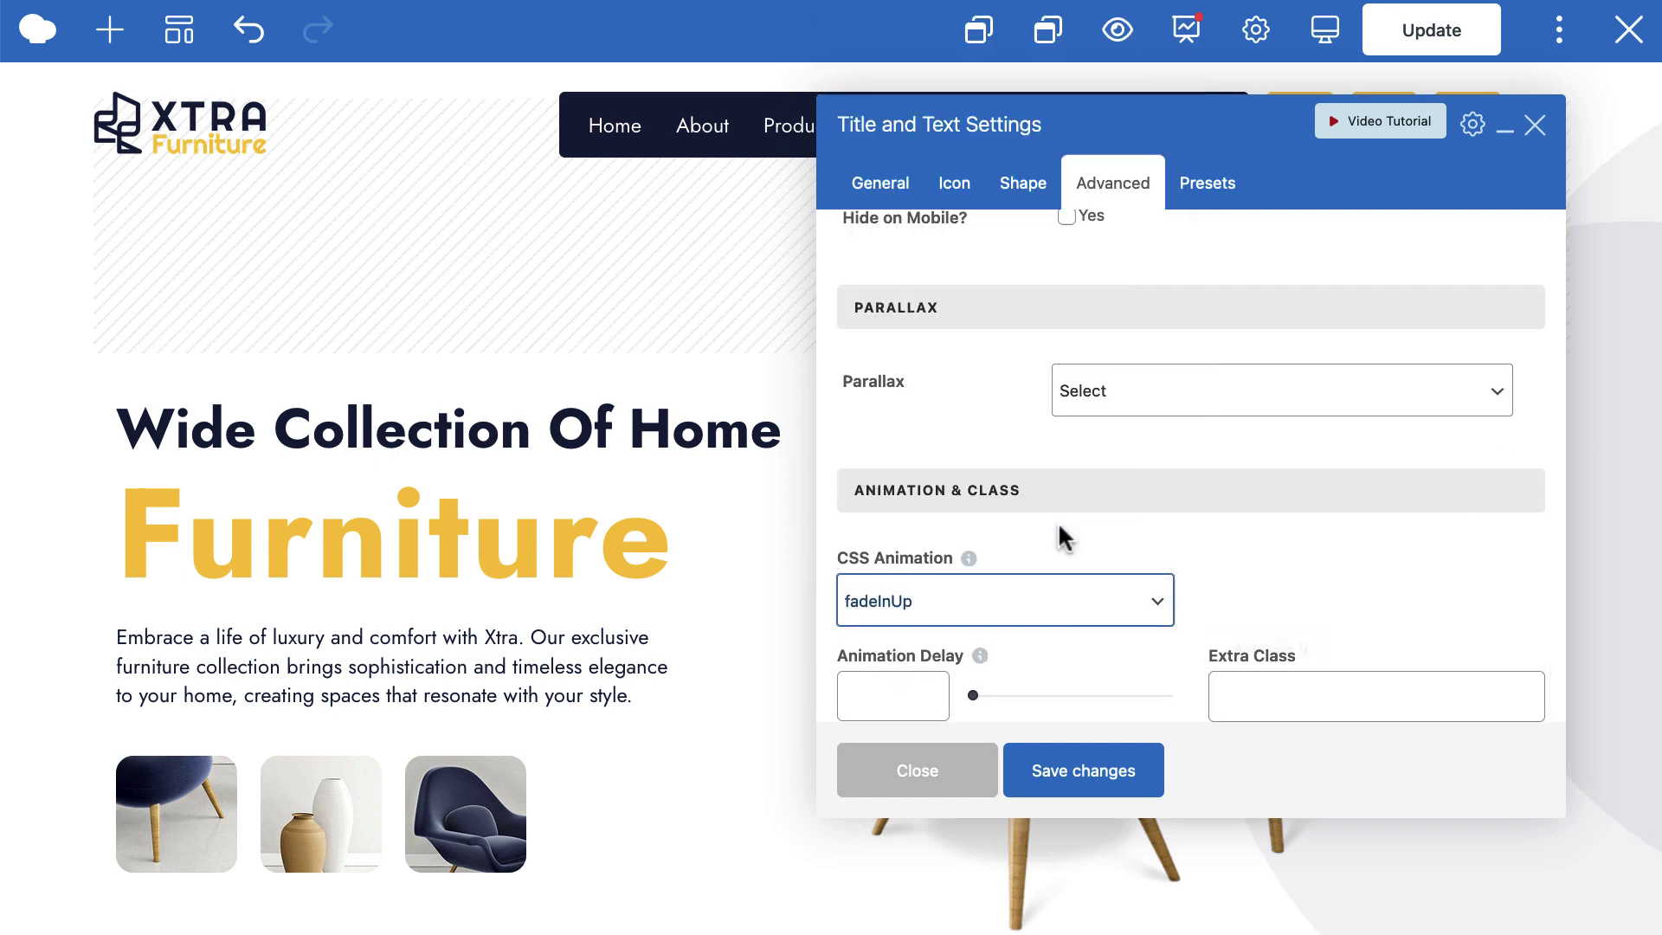
{"action": "left_click", "coordinate": [1066, 770]}
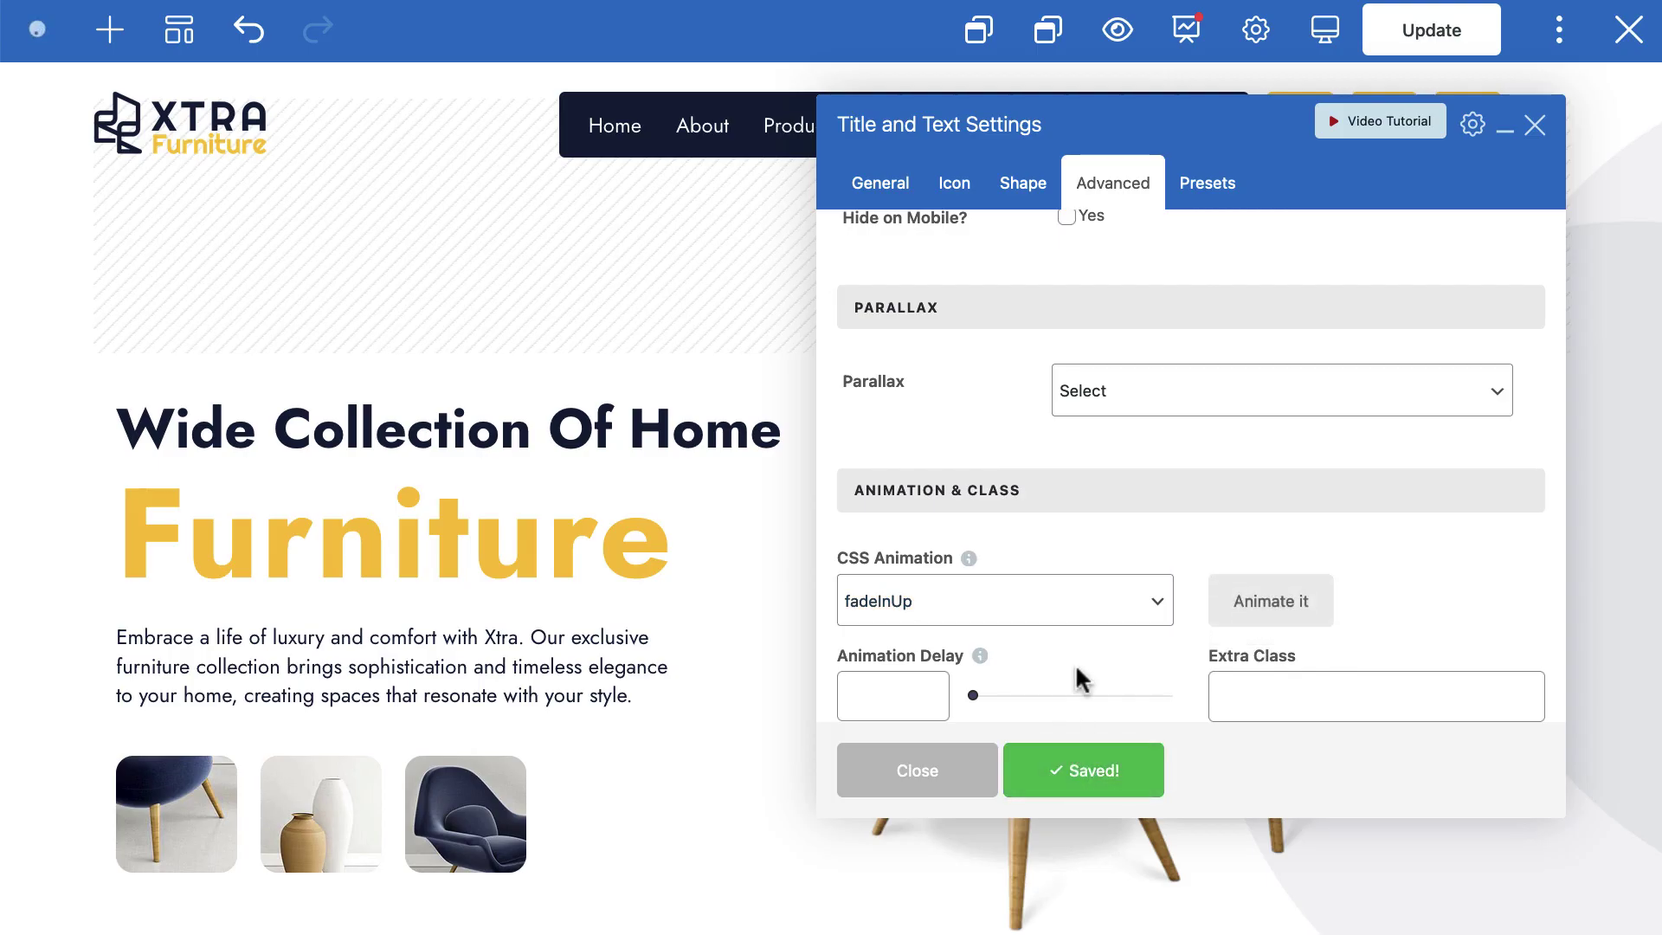
Set the paragraph's animation delay to 500 ms, save, and close its settings
{"action": "left_click", "coordinate": [871, 689]}
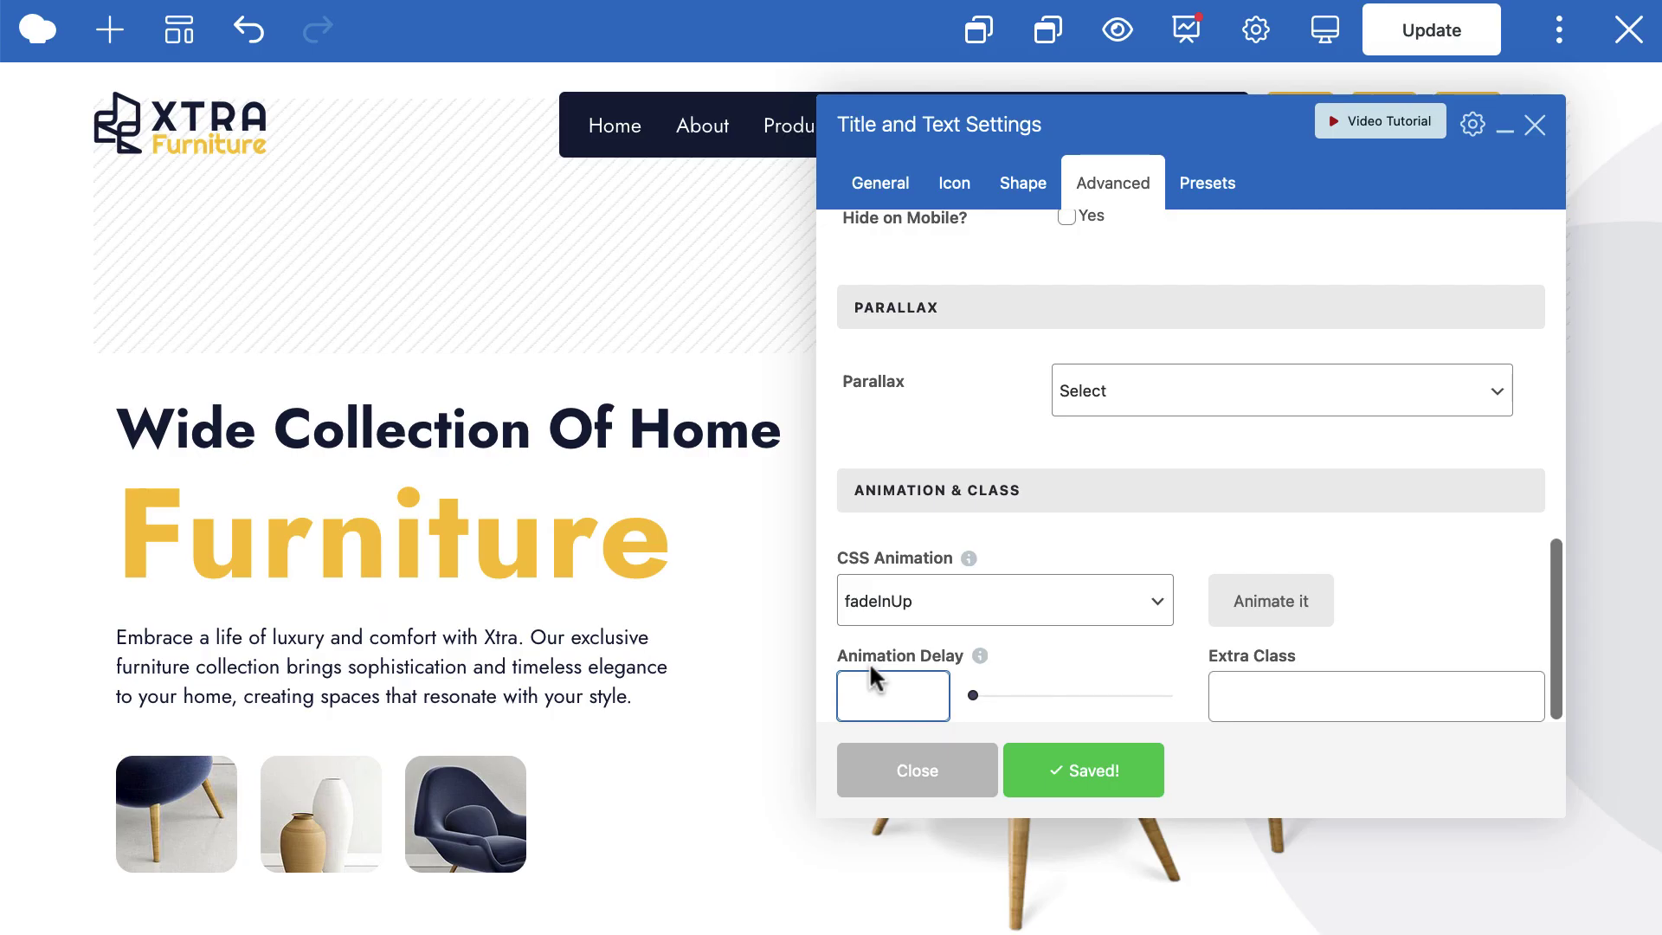
{"action": "type", "text": "500"}
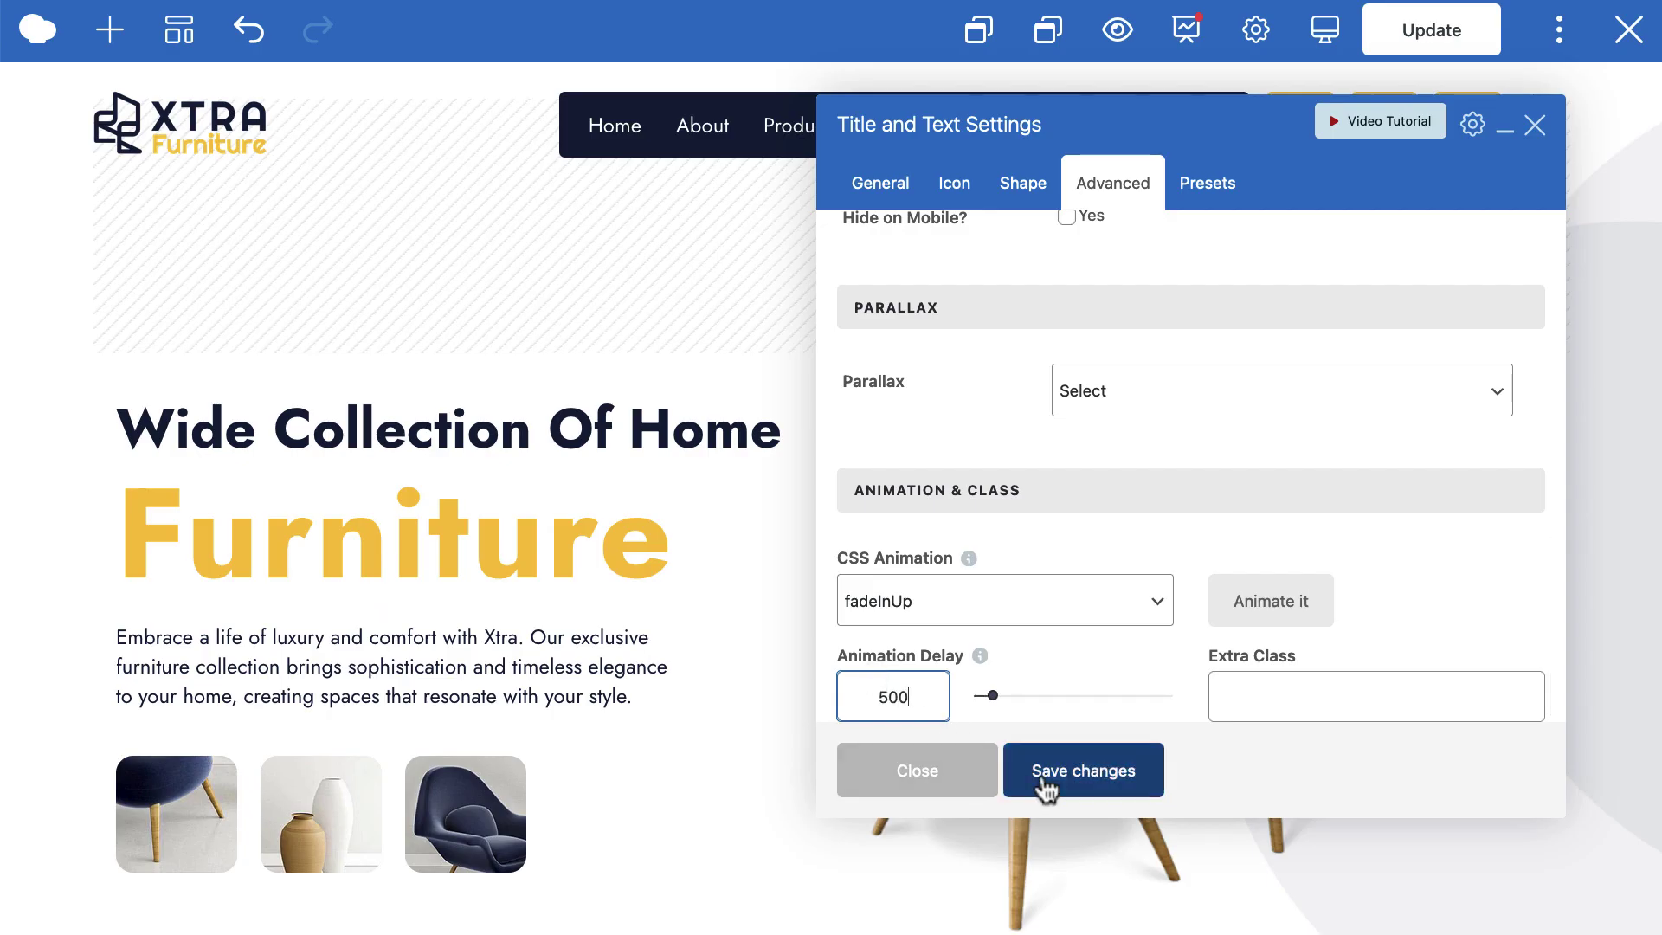
{"action": "left_click", "coordinate": [1044, 781]}
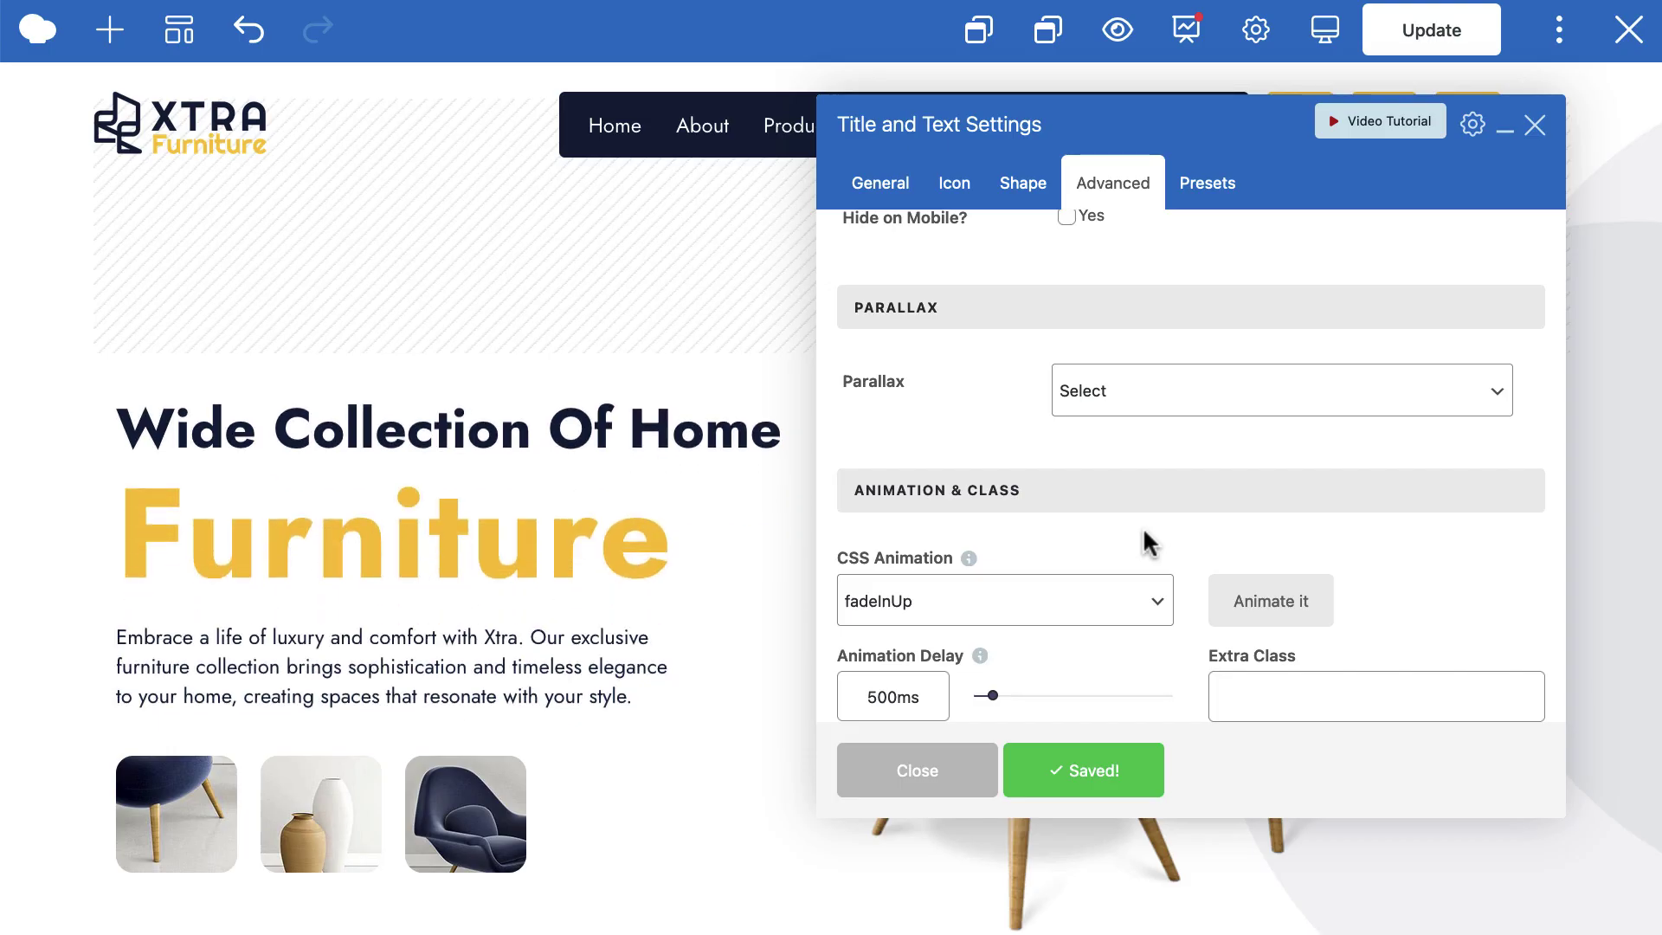
{"action": "left_click", "coordinate": [1534, 126]}
Set the intro animation of the three-image gallery to Move Up and save it
{"action": "left_click", "coordinate": [457, 801]}
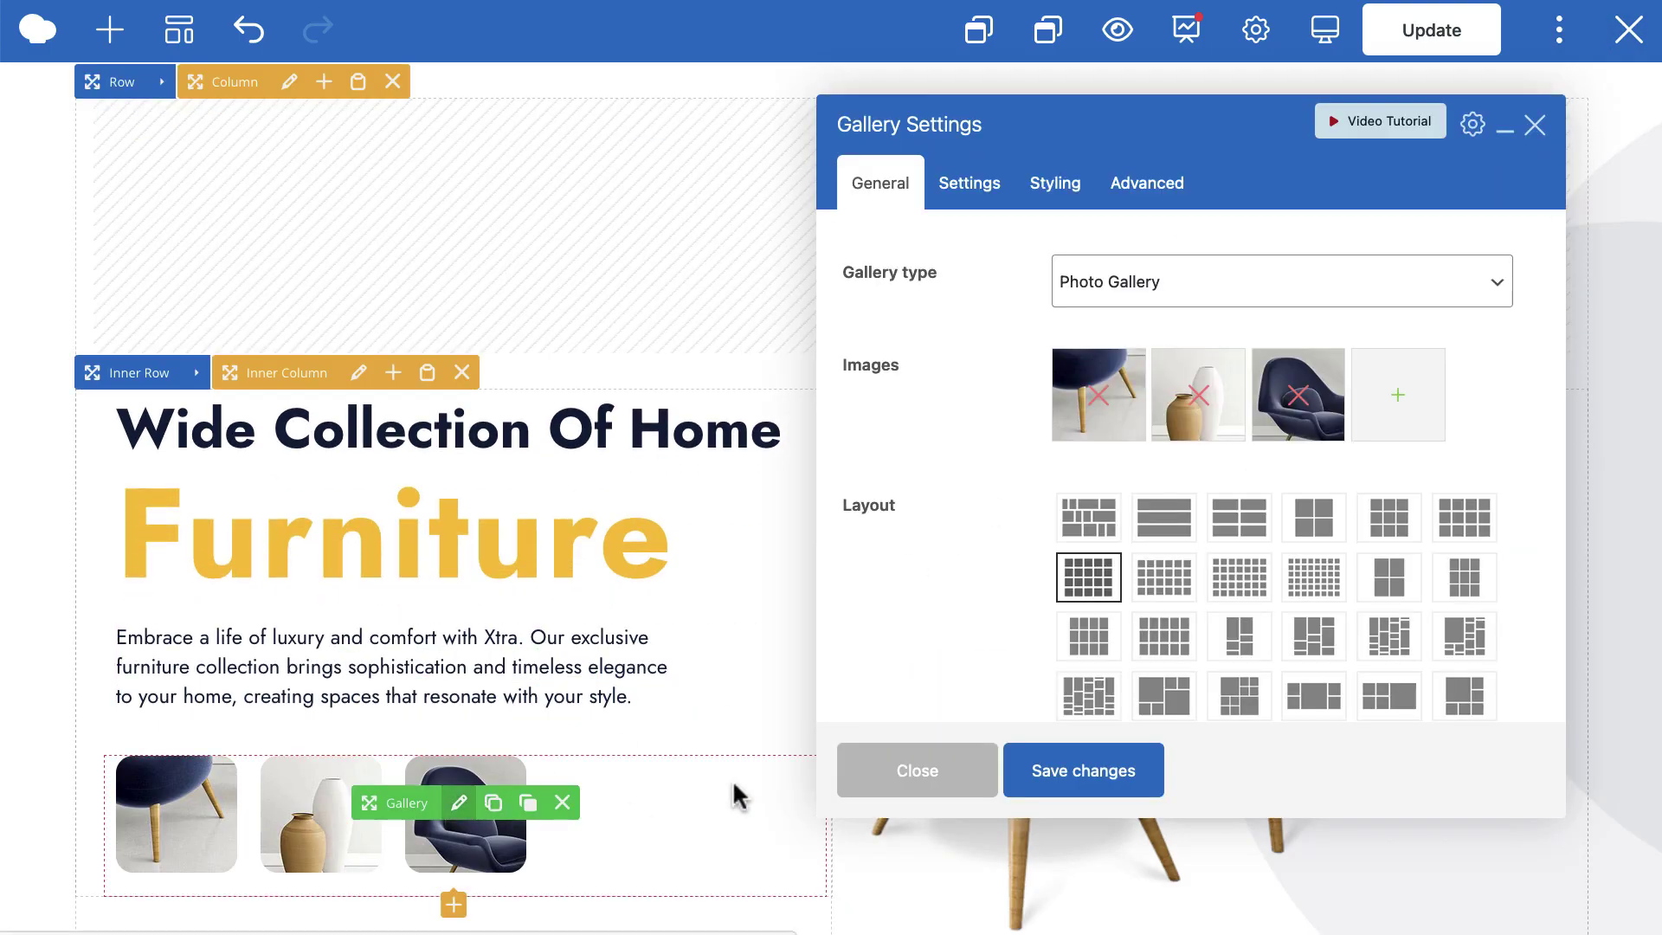
{"action": "left_click", "coordinate": [986, 194]}
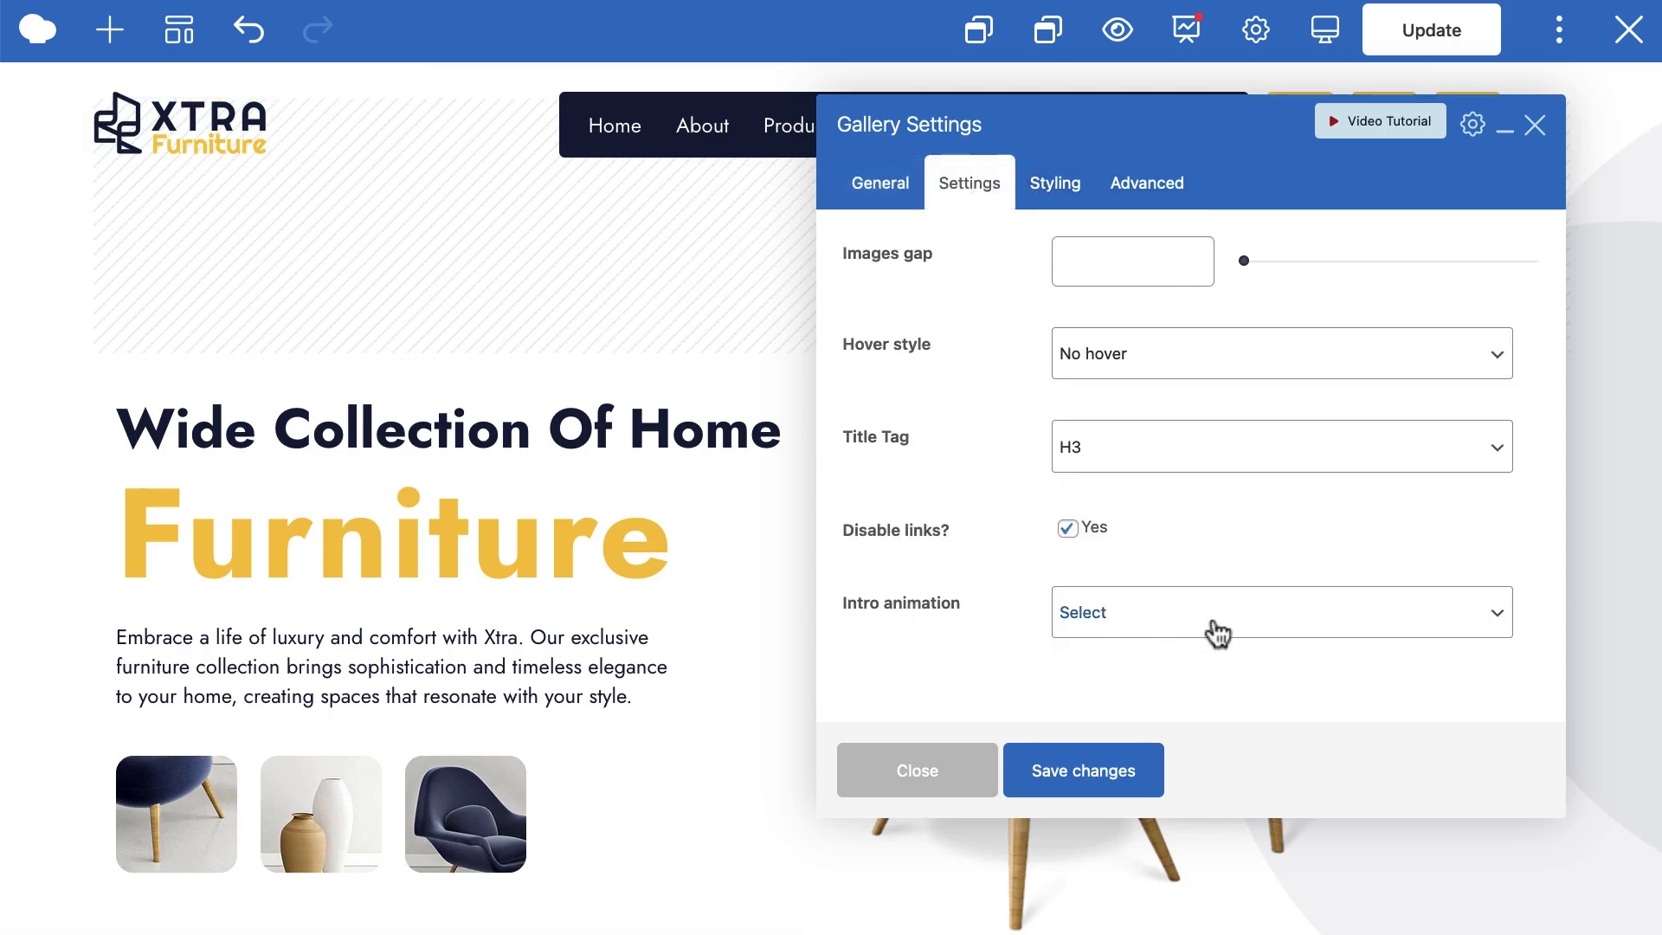
{"action": "left_click", "coordinate": [1162, 623]}
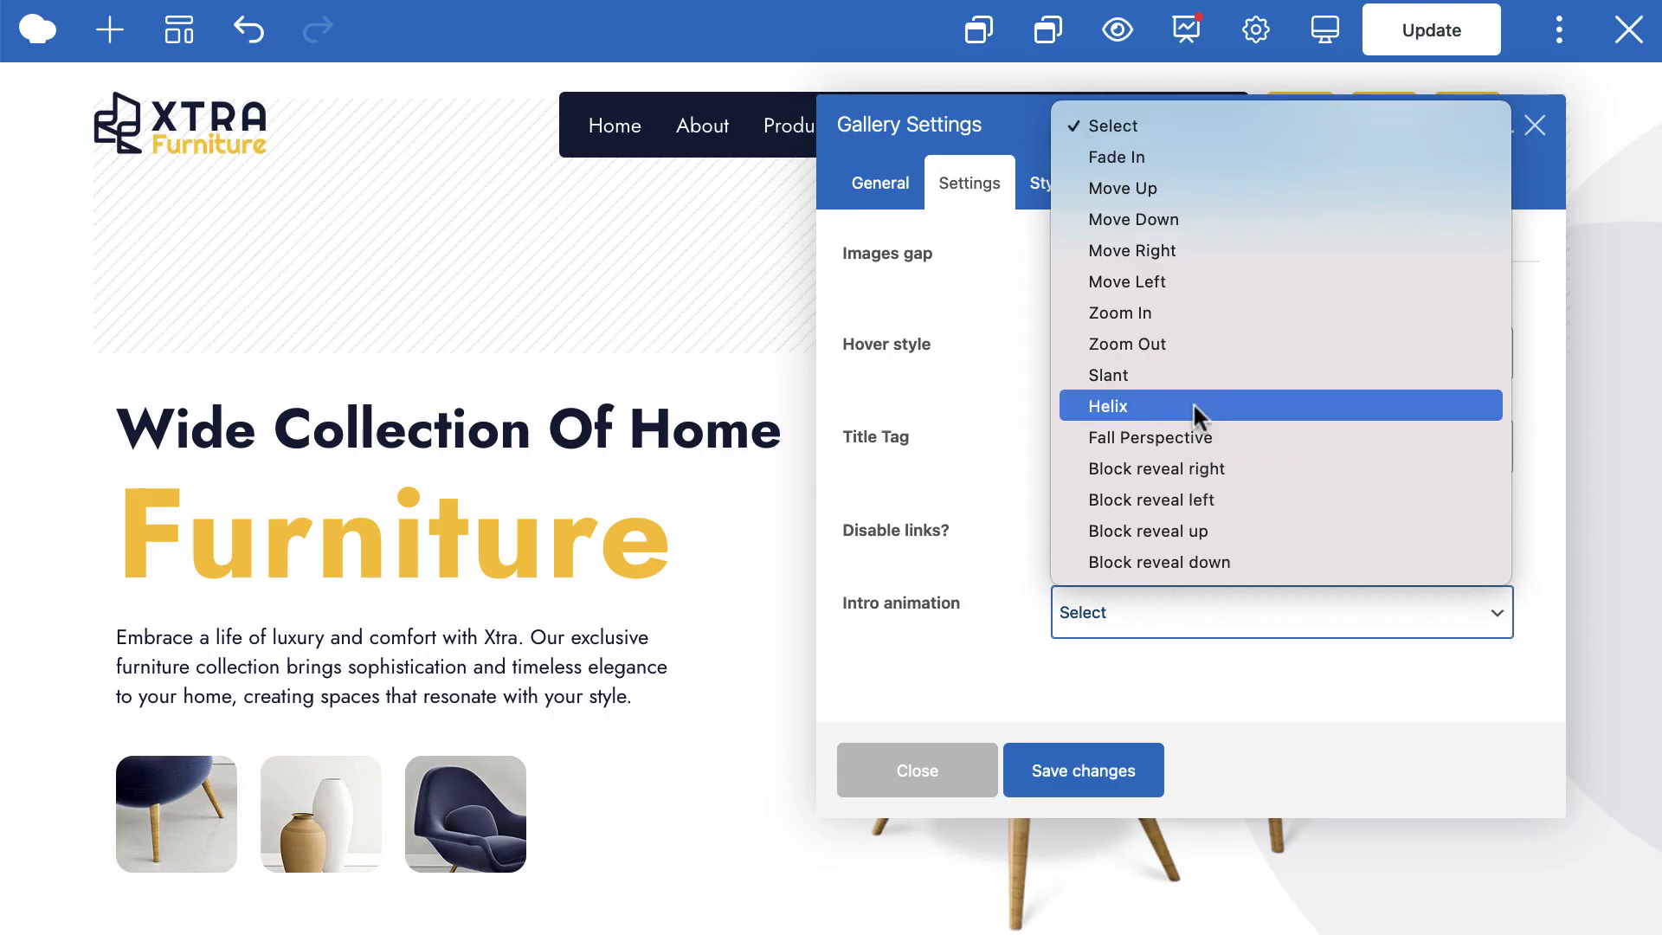
{"action": "left_click", "coordinate": [1182, 191]}
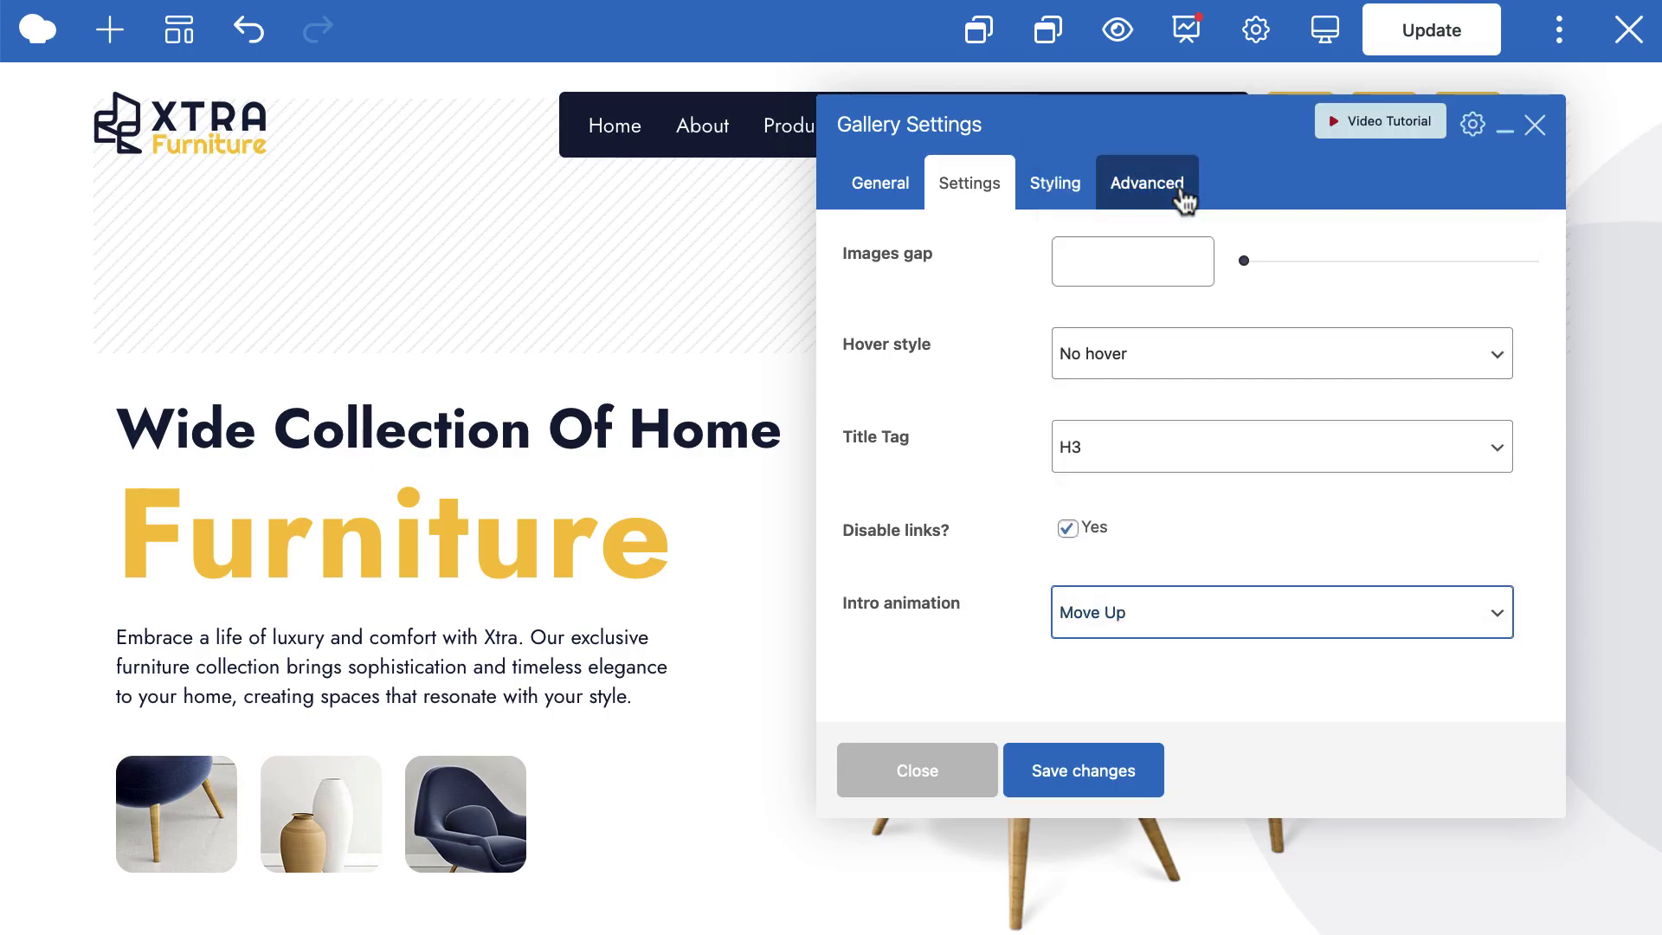
{"action": "left_click", "coordinate": [1056, 780]}
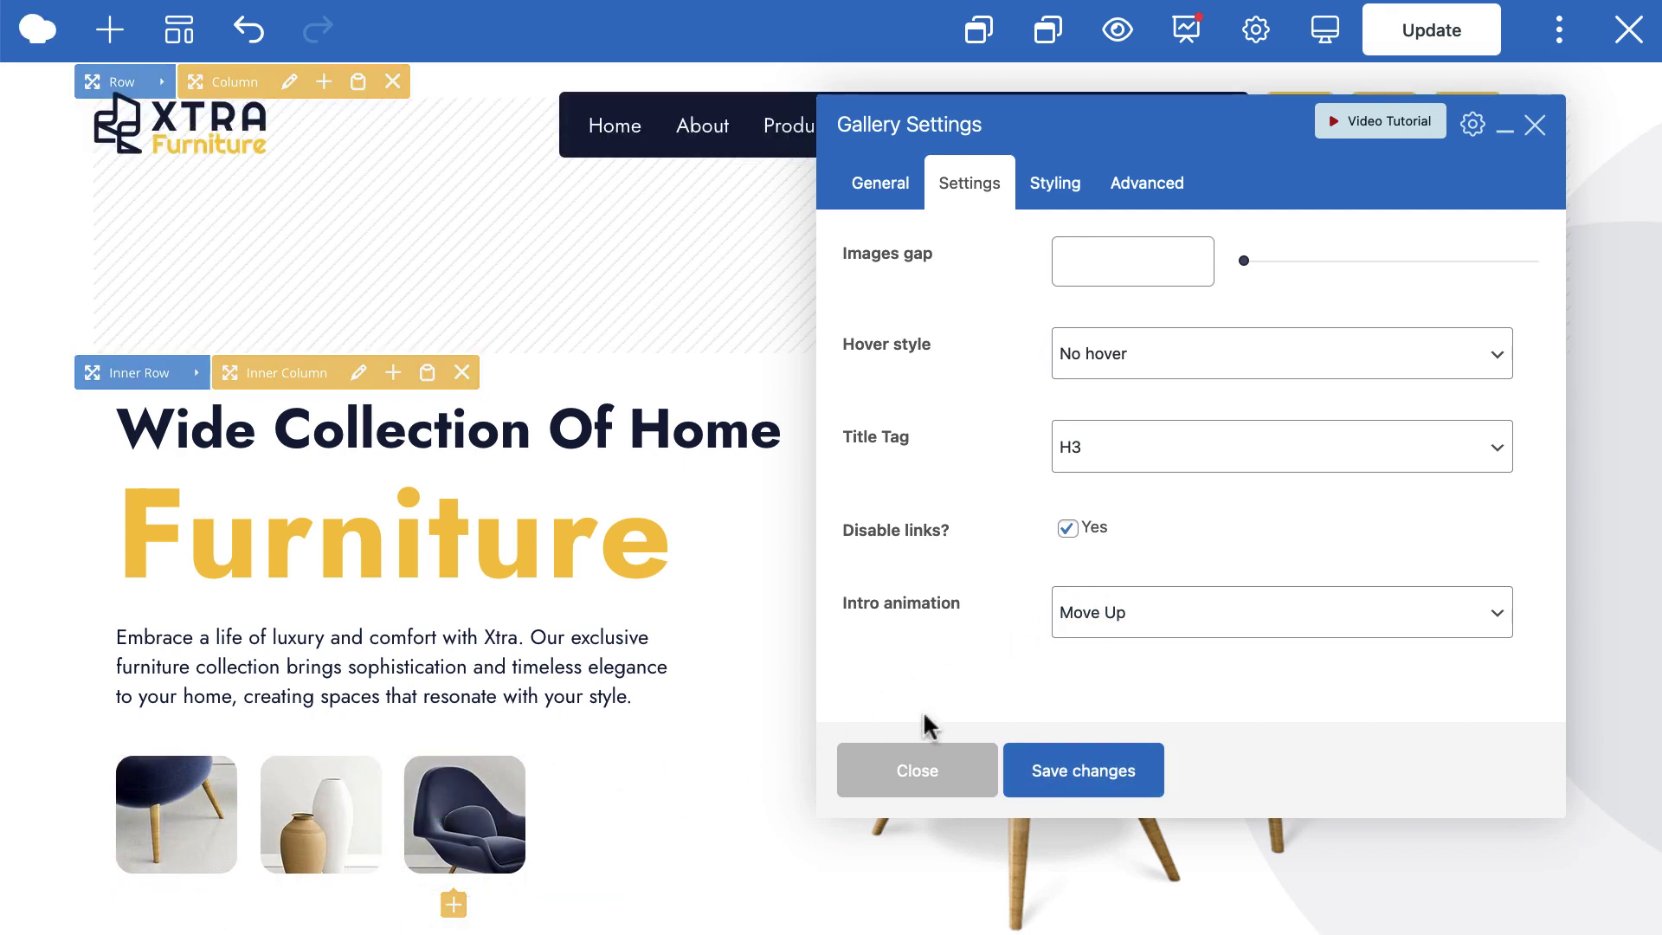
Set the gallery's intro animation to Slant, save, and close its settings
{"action": "left_click", "coordinate": [1270, 616]}
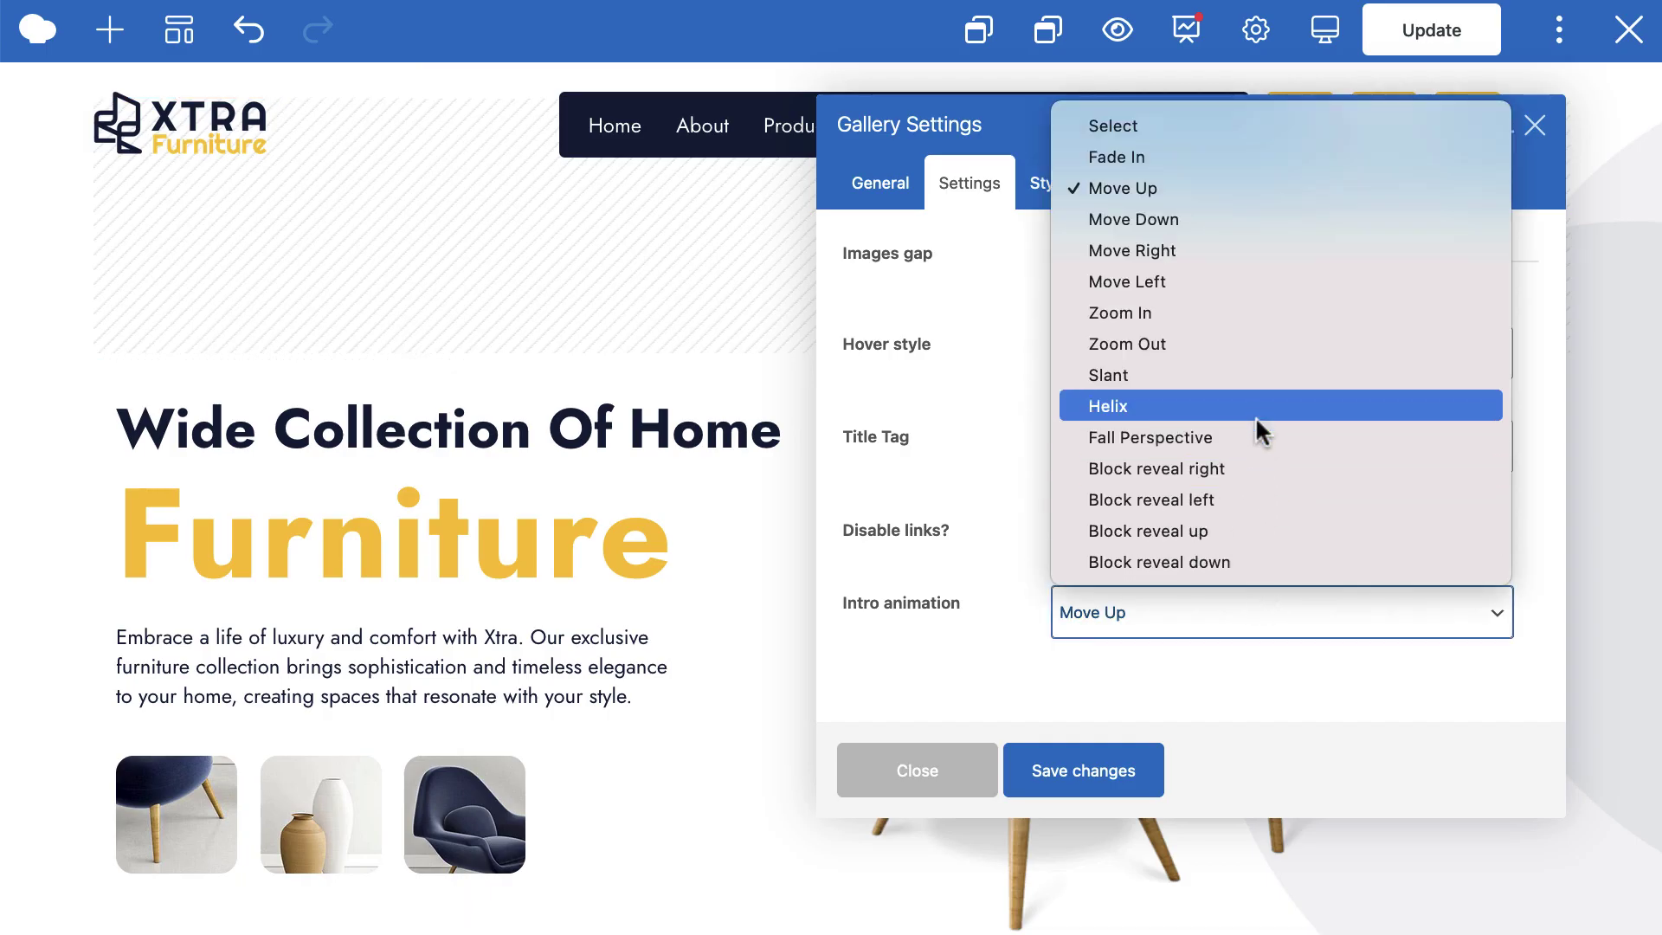
{"action": "left_click", "coordinate": [1231, 375]}
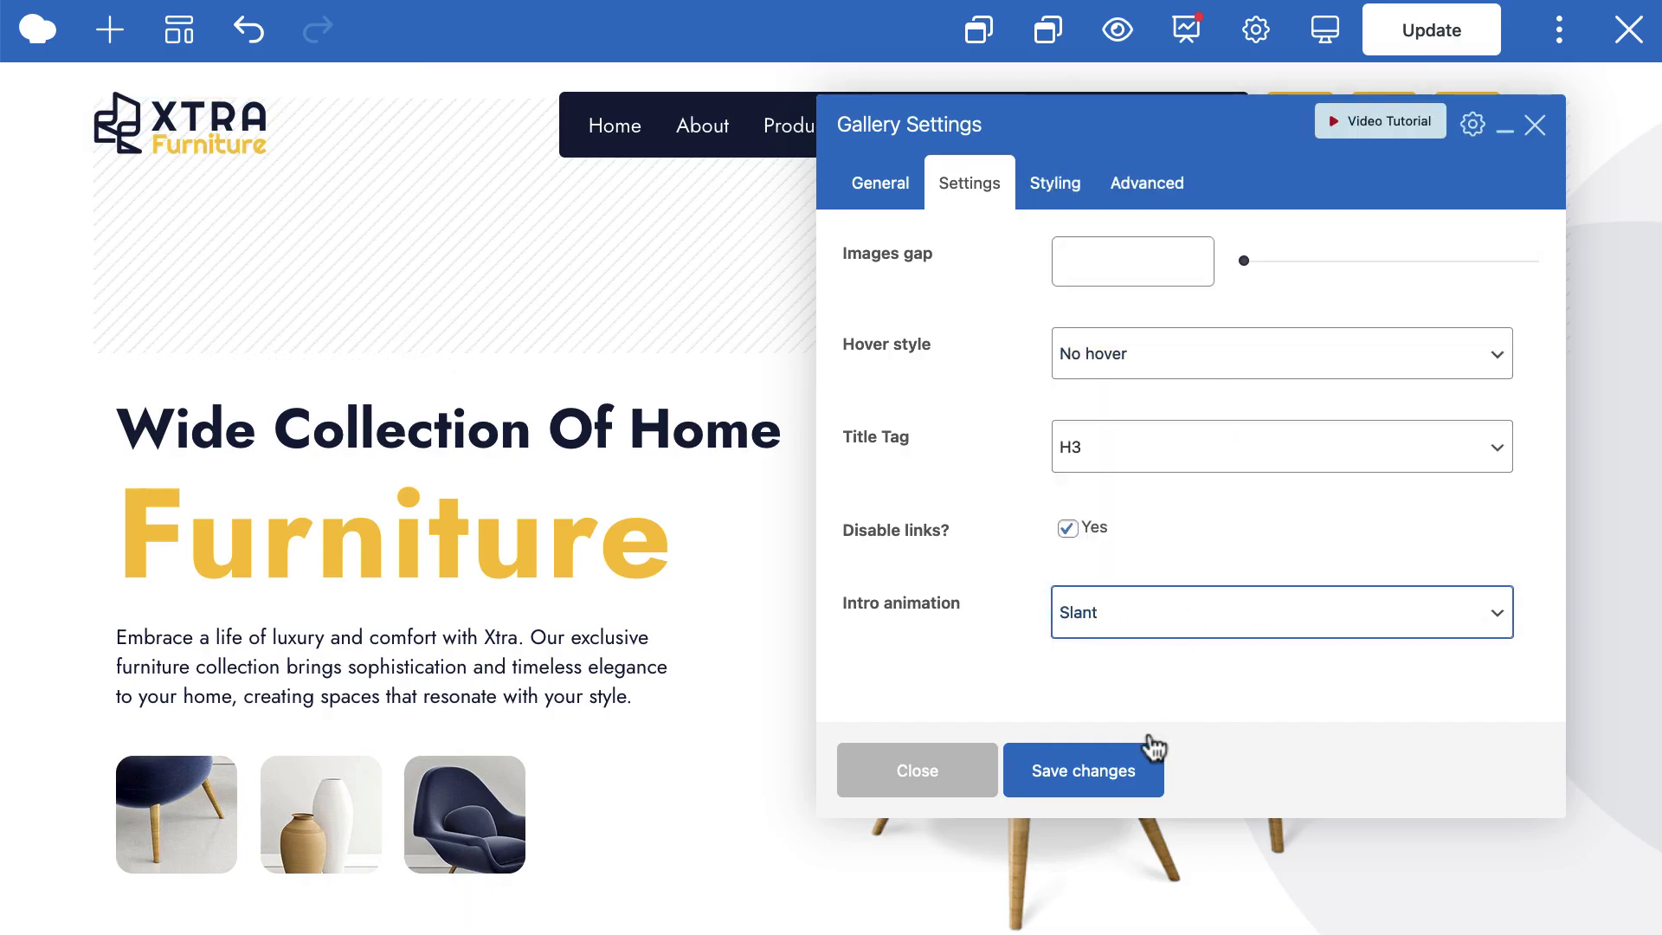
{"action": "left_click", "coordinate": [1129, 771]}
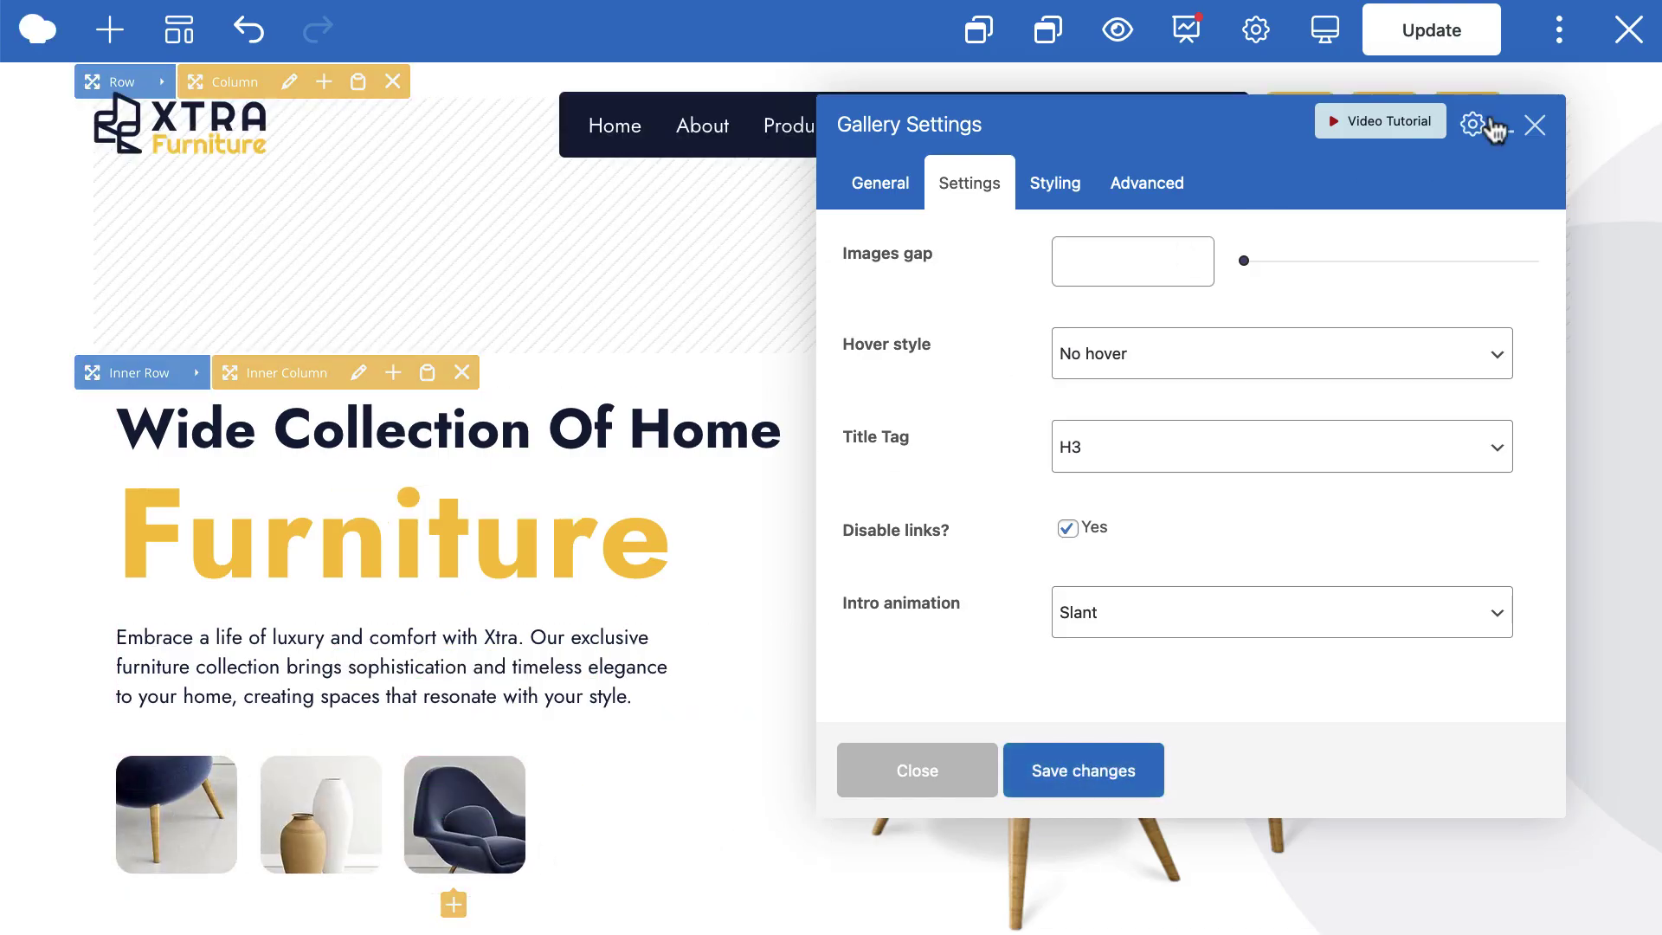
{"action": "left_click", "coordinate": [1531, 130]}
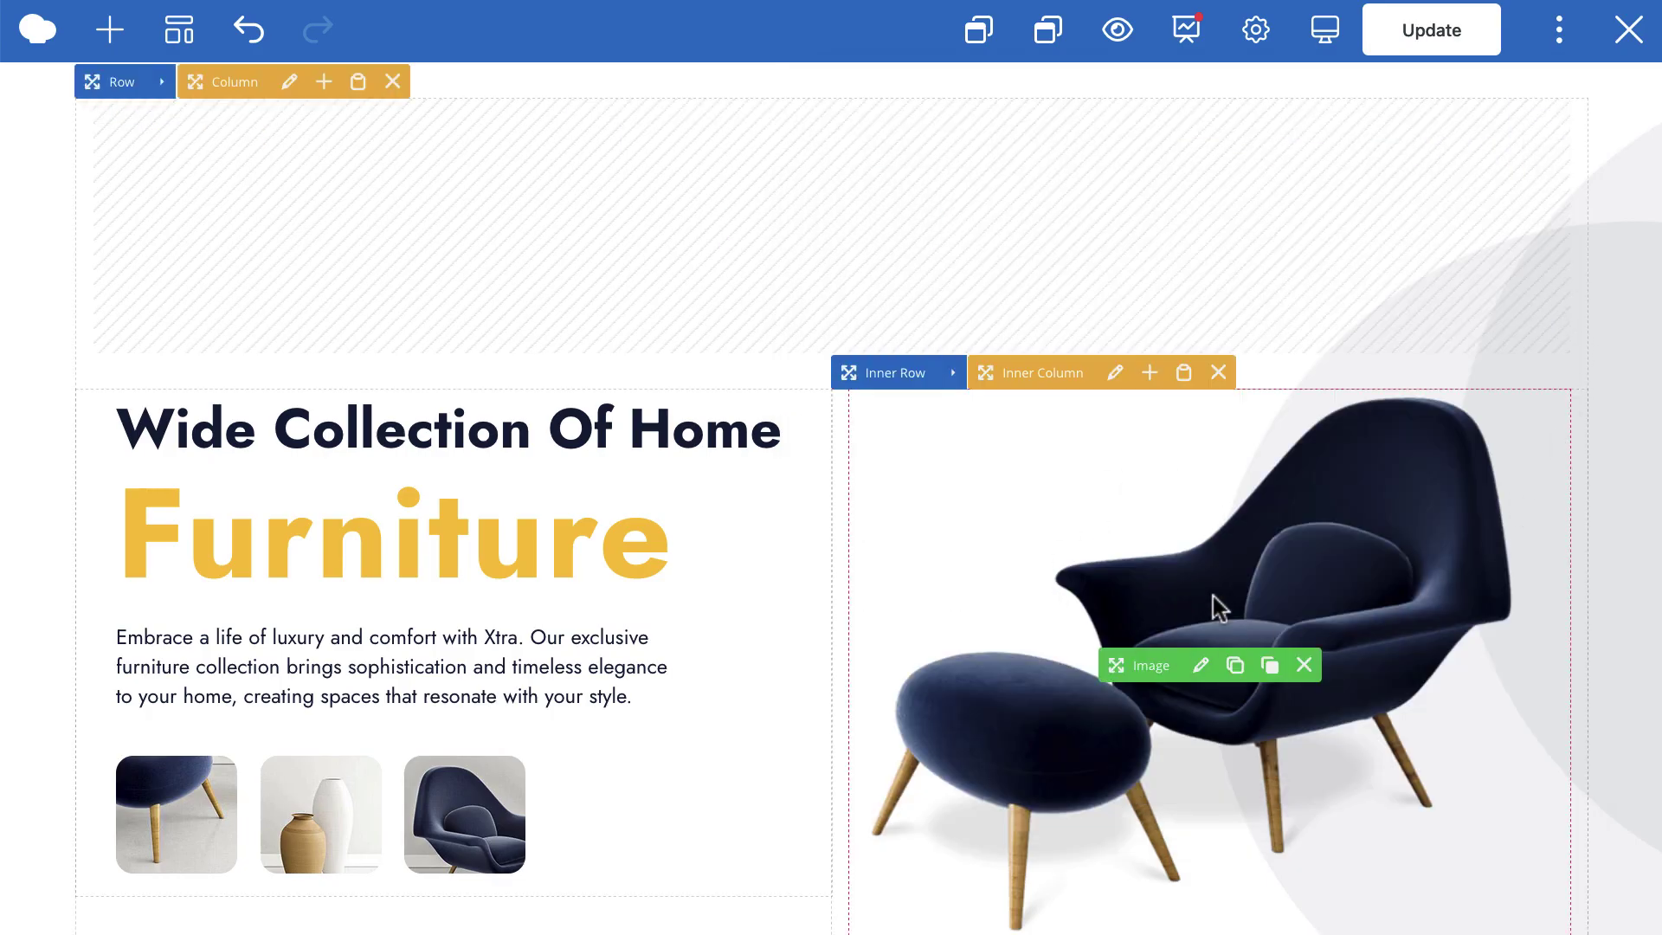
Apply the fadeInRight CSS animation to the navy armchair and footstool image in the hero section
{"action": "left_click", "coordinate": [1200, 665]}
{"action": "mouse_move", "coordinate": [1253, 138]}
{"action": "left_mouse_down"}
{"action": "mouse_move", "coordinate": [916, 167]}
{"action": "mouse_move", "coordinate": [438, 159]}
{"action": "mouse_move", "coordinate": [533, 164]}
{"action": "left_mouse_up"}
{"action": "left_click", "coordinate": [335, 229]}
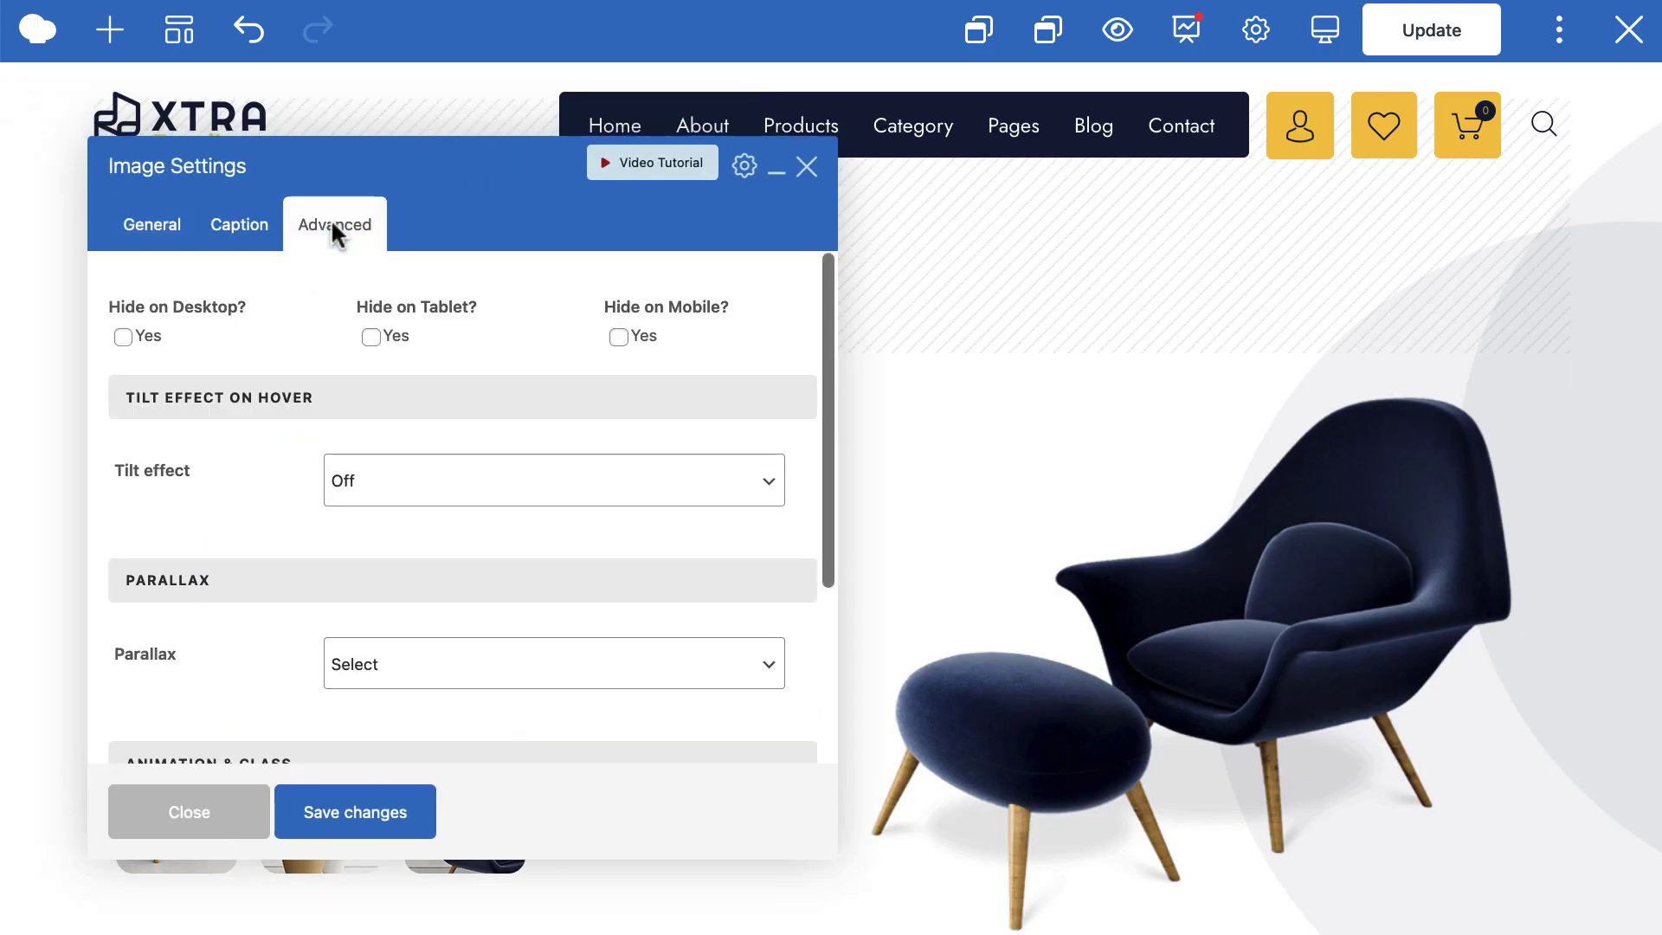
{"action": "scroll", "coordinate": [400, 576], "scroll_direction": "down", "scroll_amount": 3}
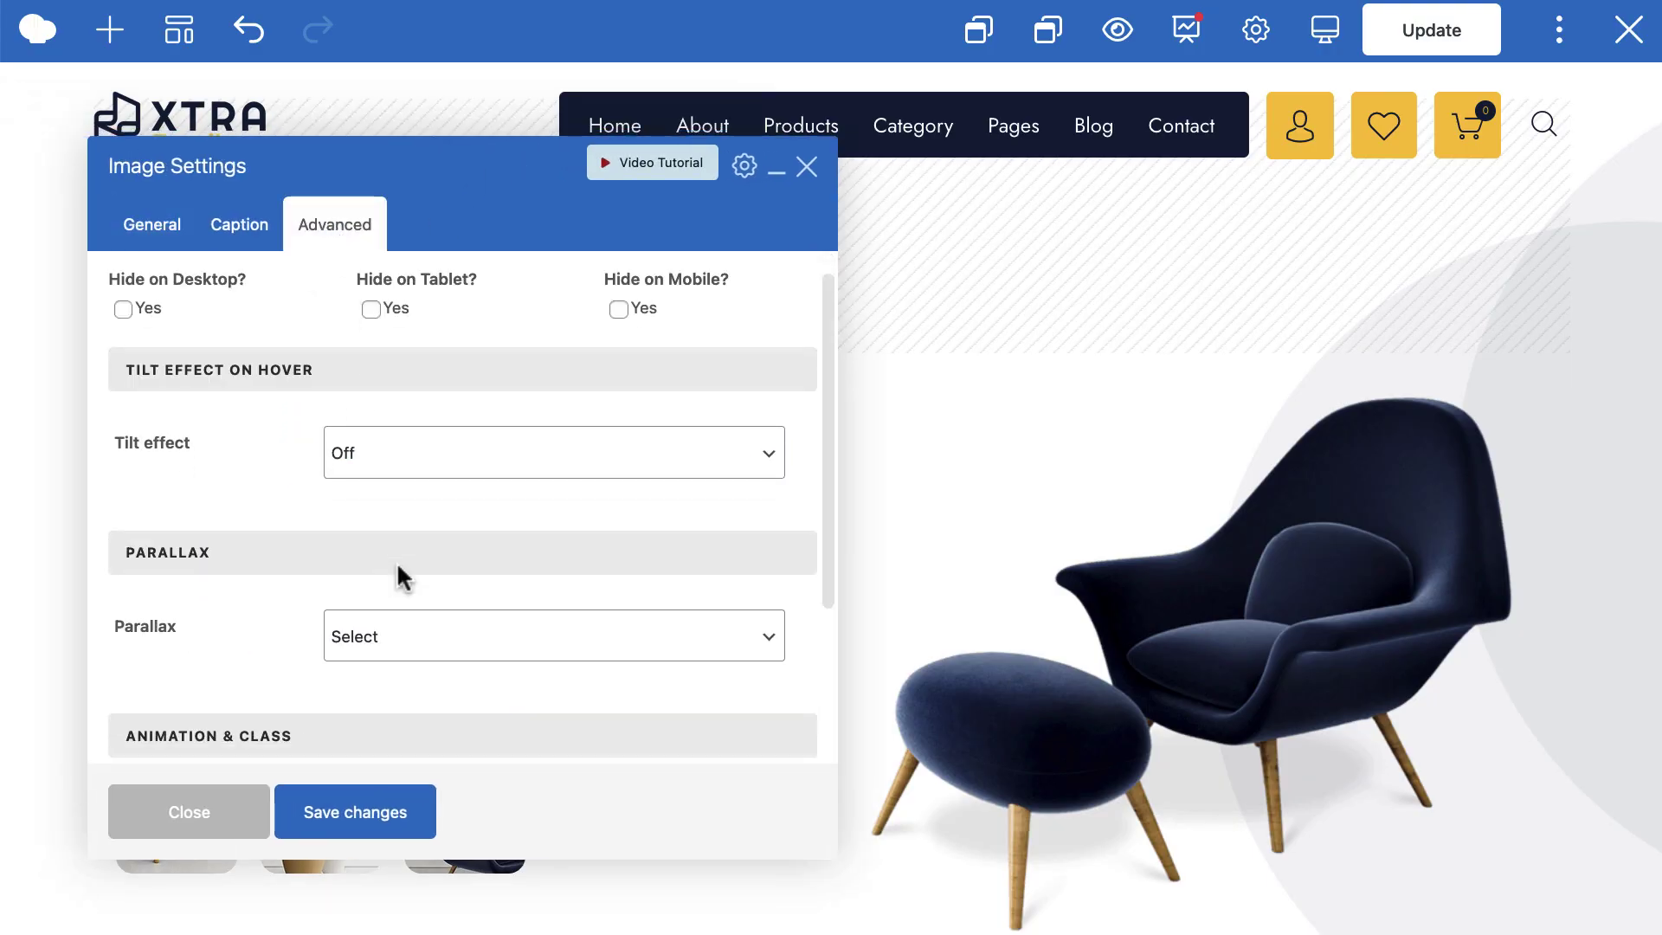
{"action": "left_click", "coordinate": [396, 657]}
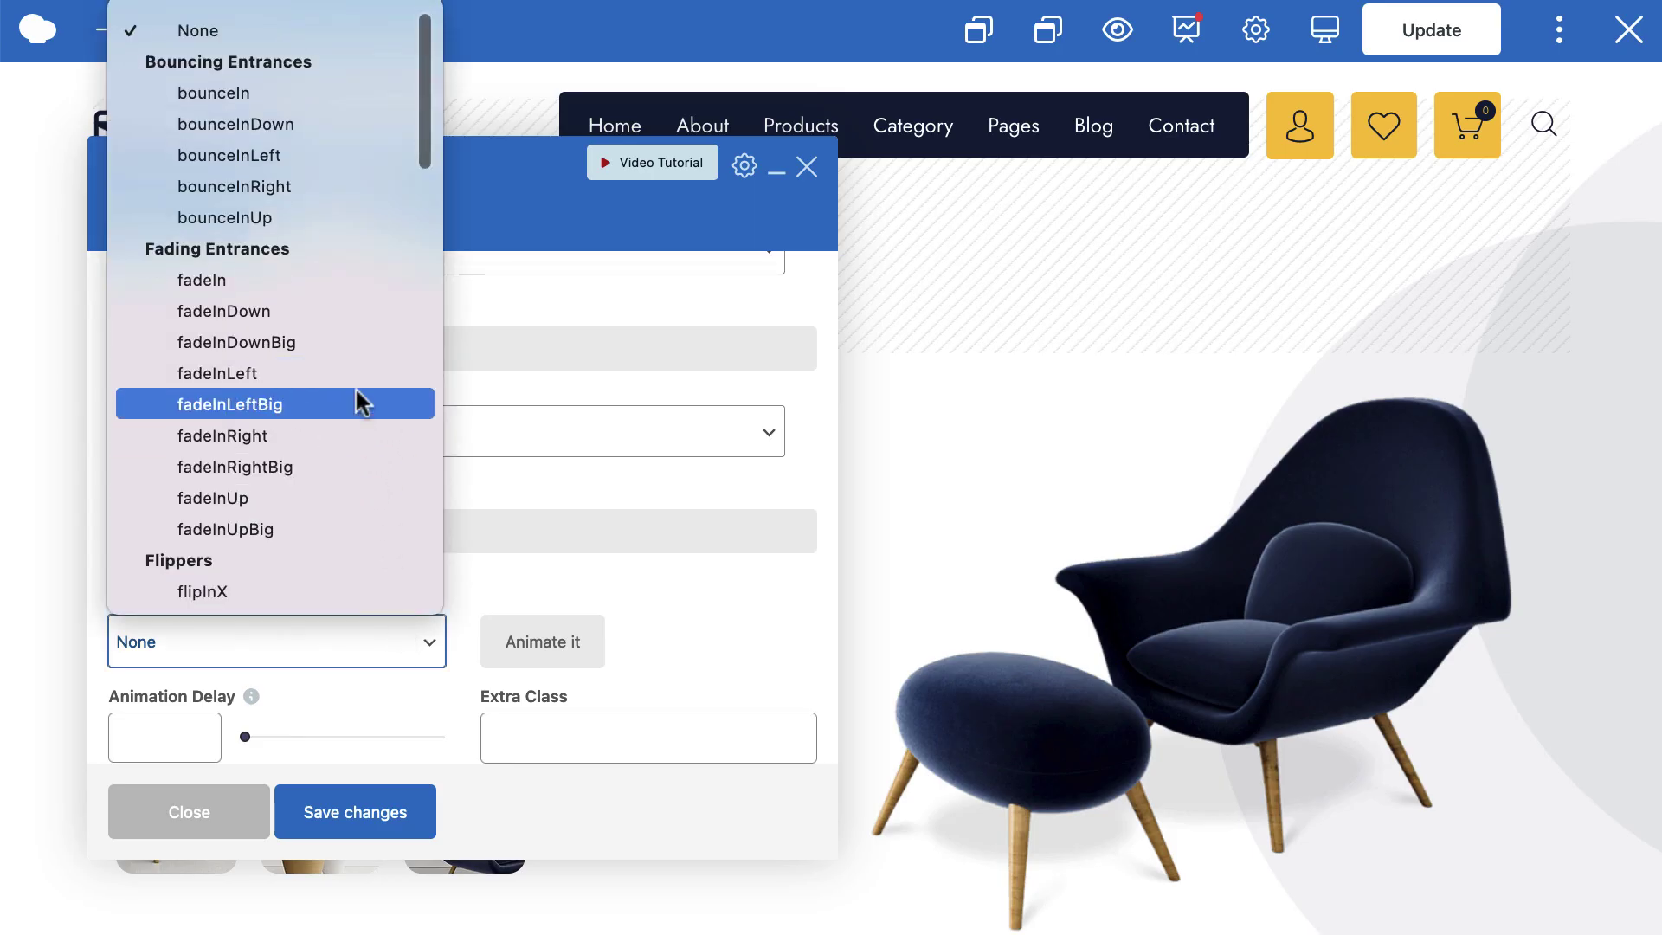
{"action": "left_click", "coordinate": [350, 433]}
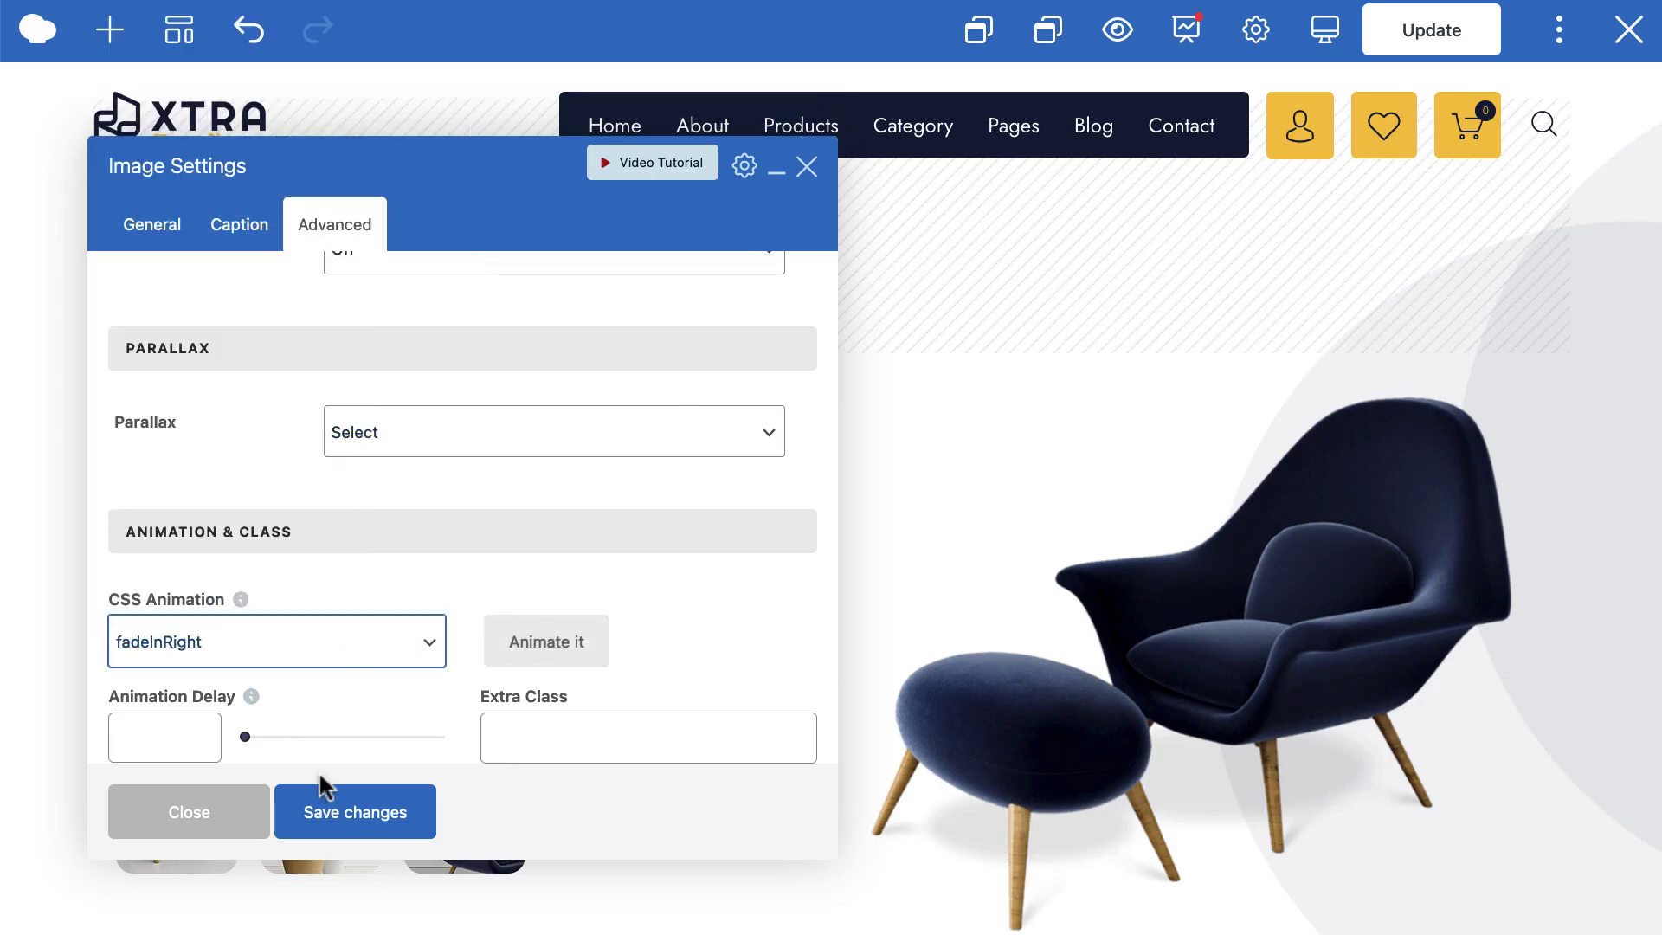
Set the armchair image's animation delay to 700 ms, save, and close its settings
{"action": "left_click", "coordinate": [137, 747]}
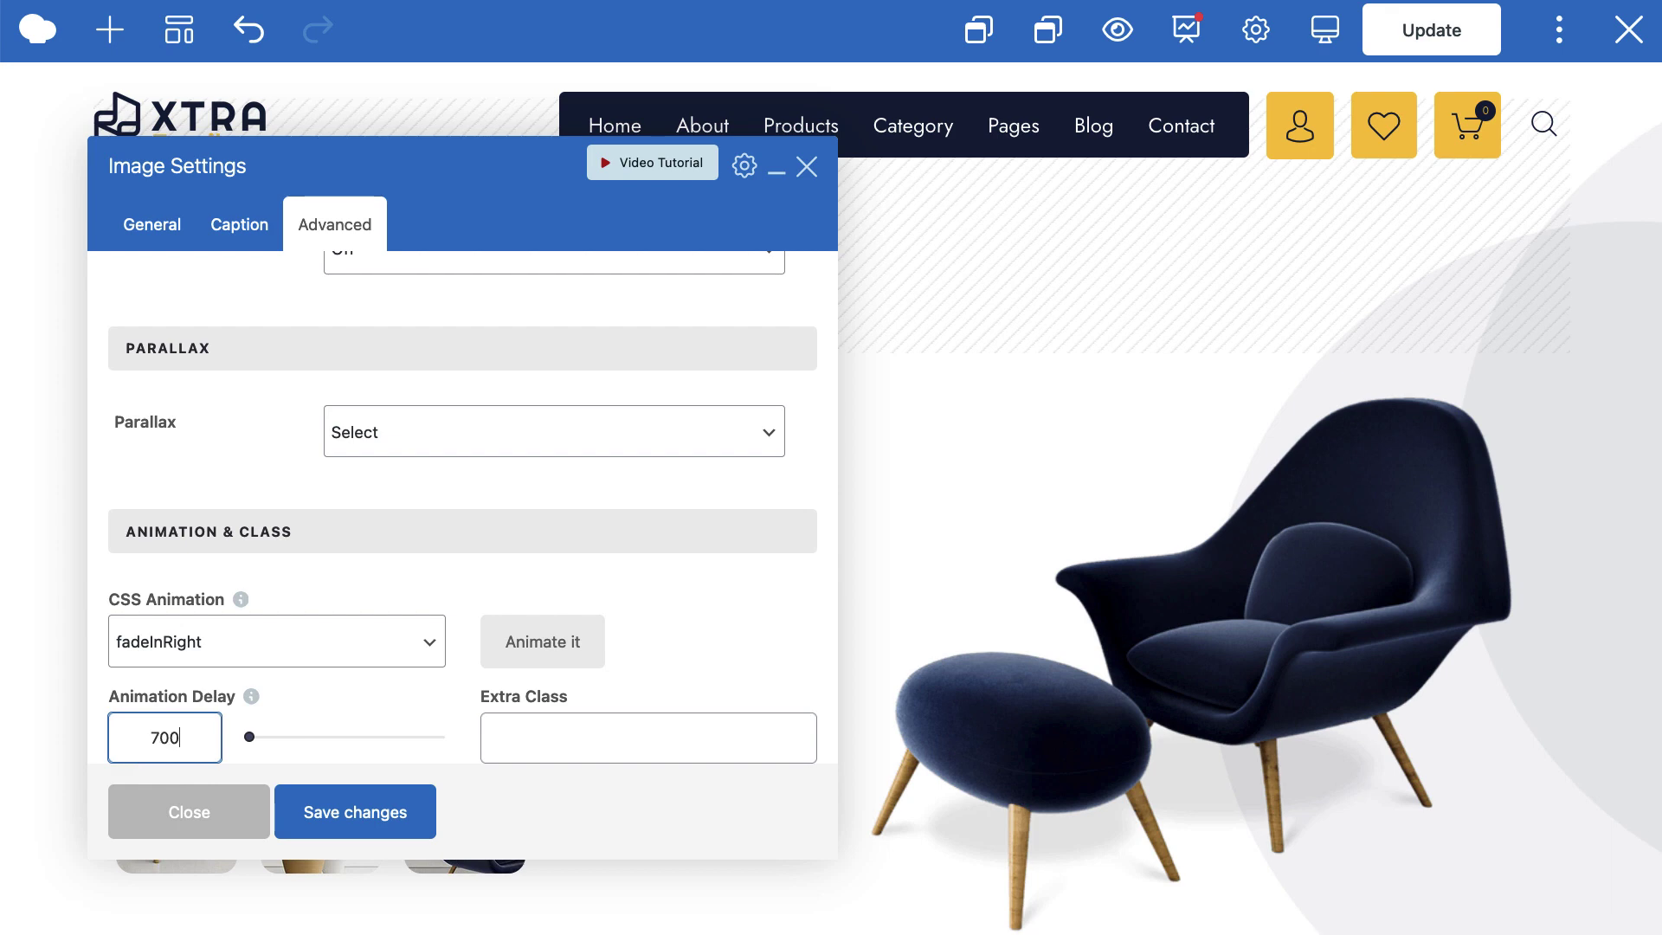
{"action": "left_click", "coordinate": [337, 826]}
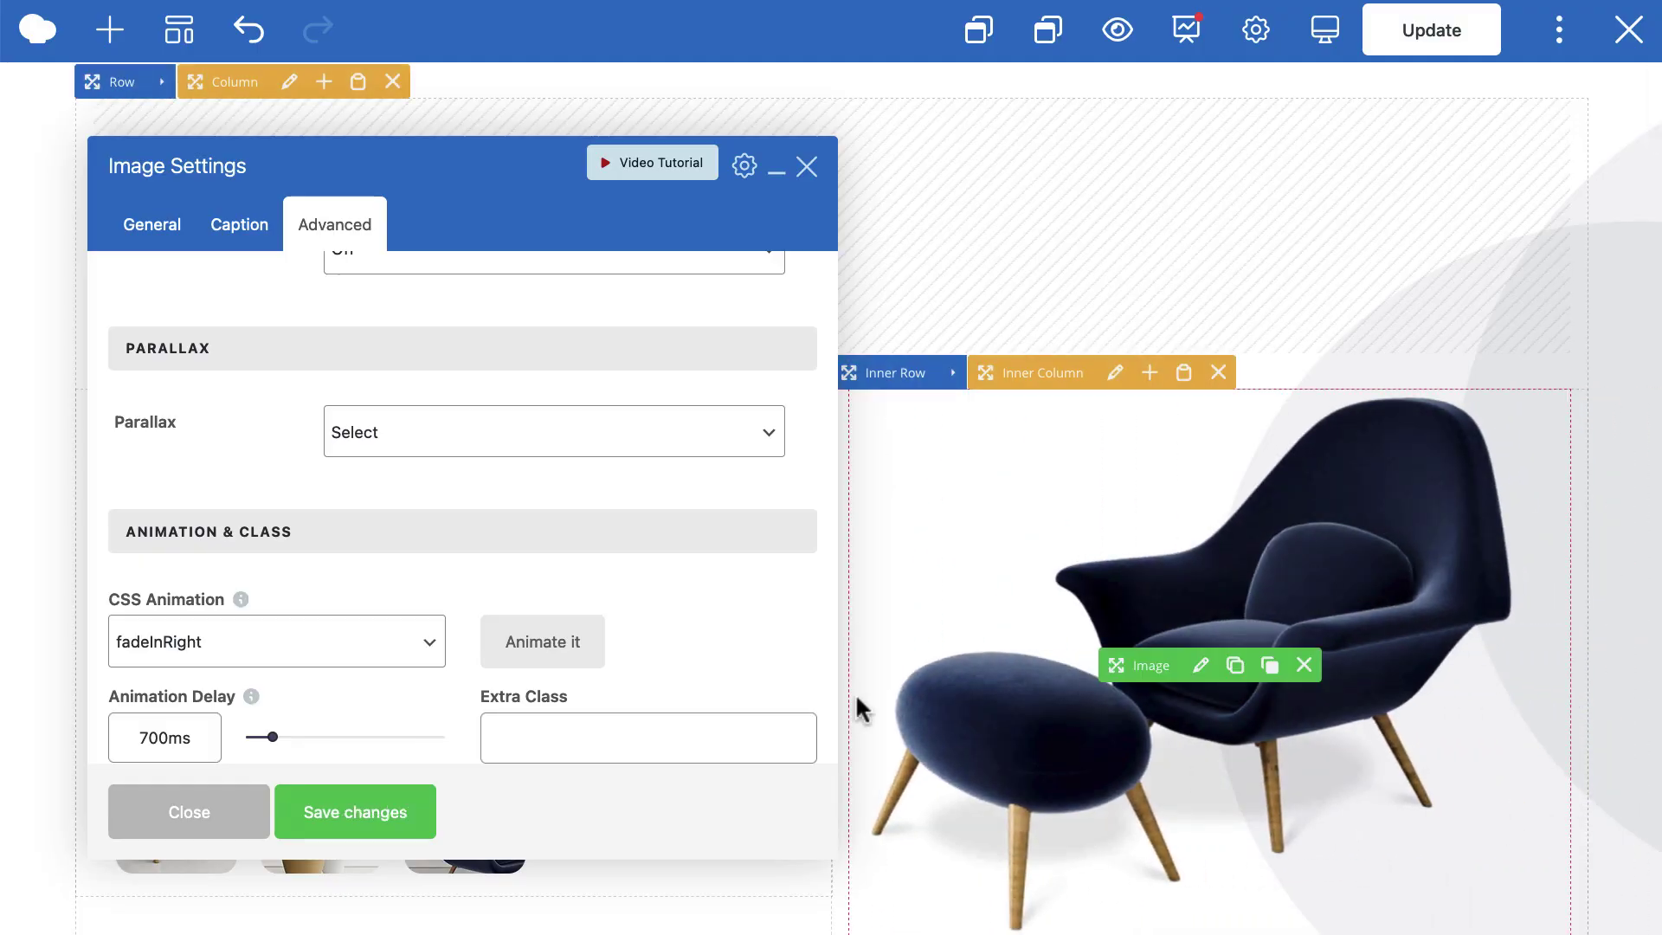
{"action": "left_click", "coordinate": [804, 167]}
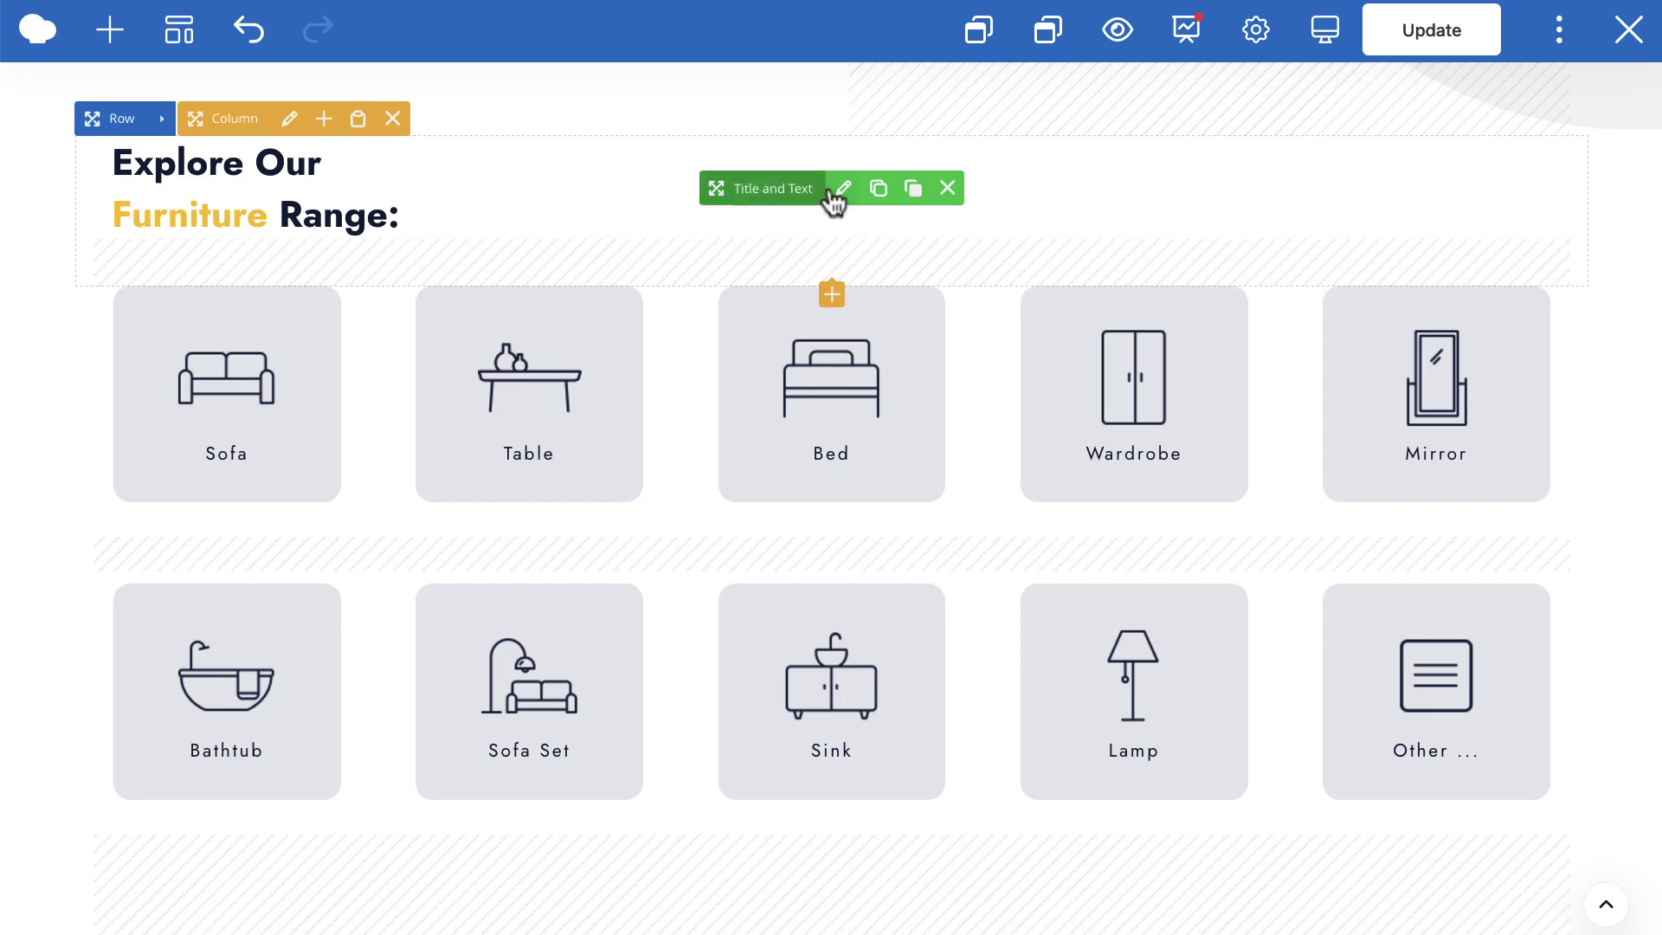
Open the advanced settings of the "Explore Our Furniture Range:" heading at its animation options
{"action": "left_click", "coordinate": [836, 189]}
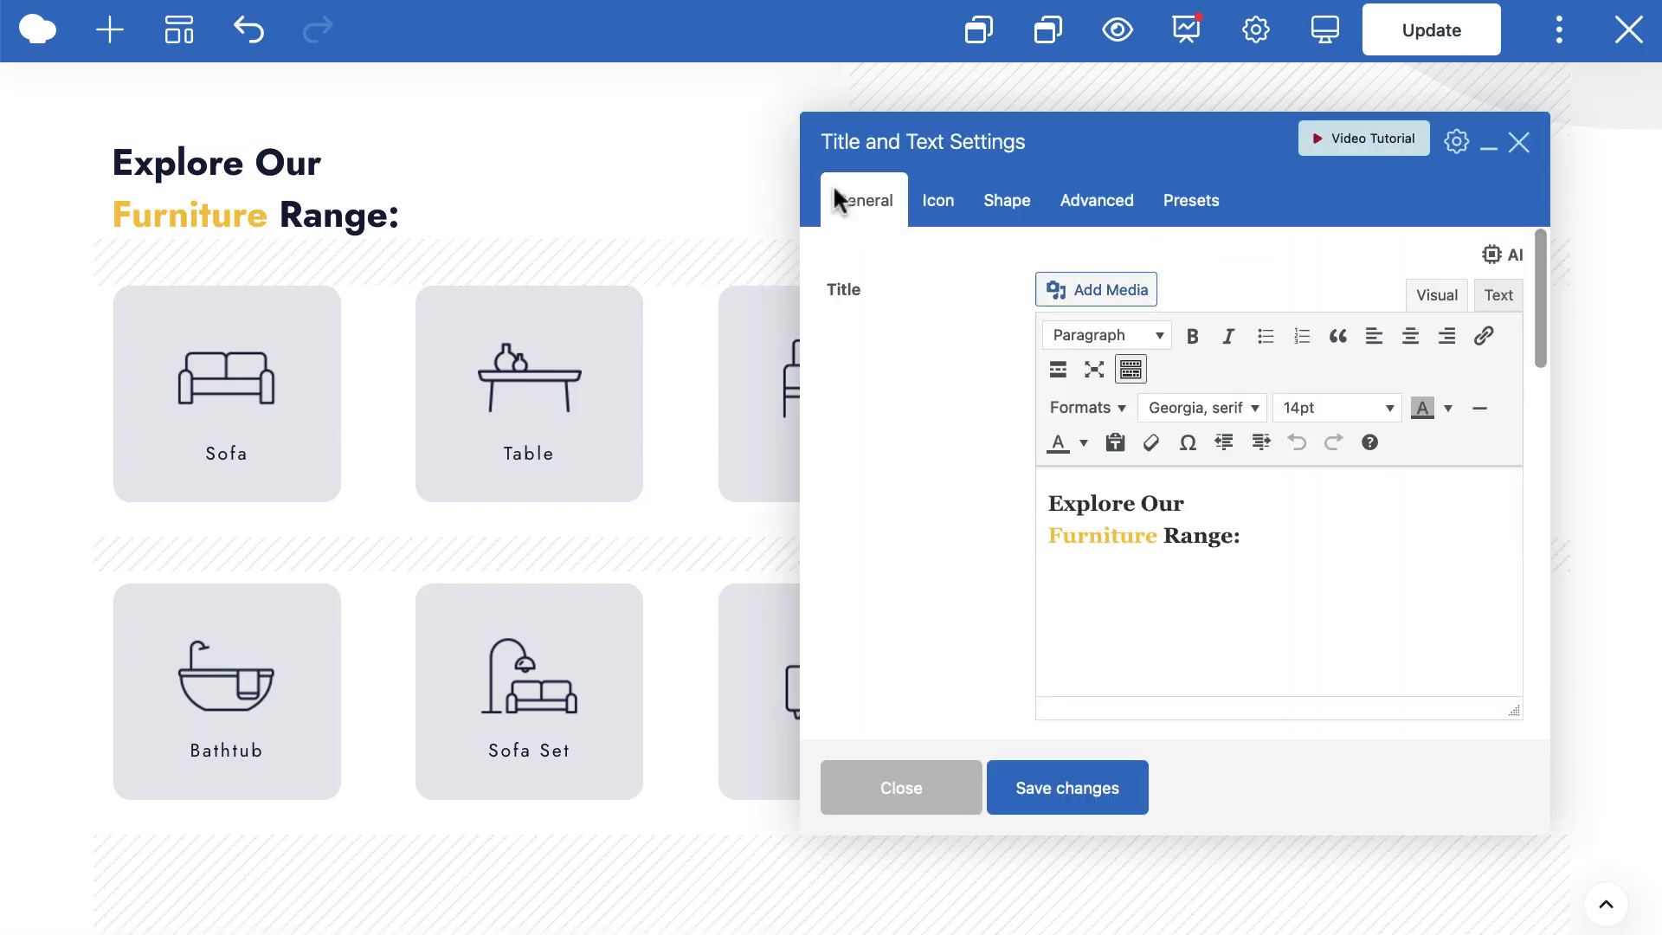
{"action": "left_click", "coordinate": [1085, 204]}
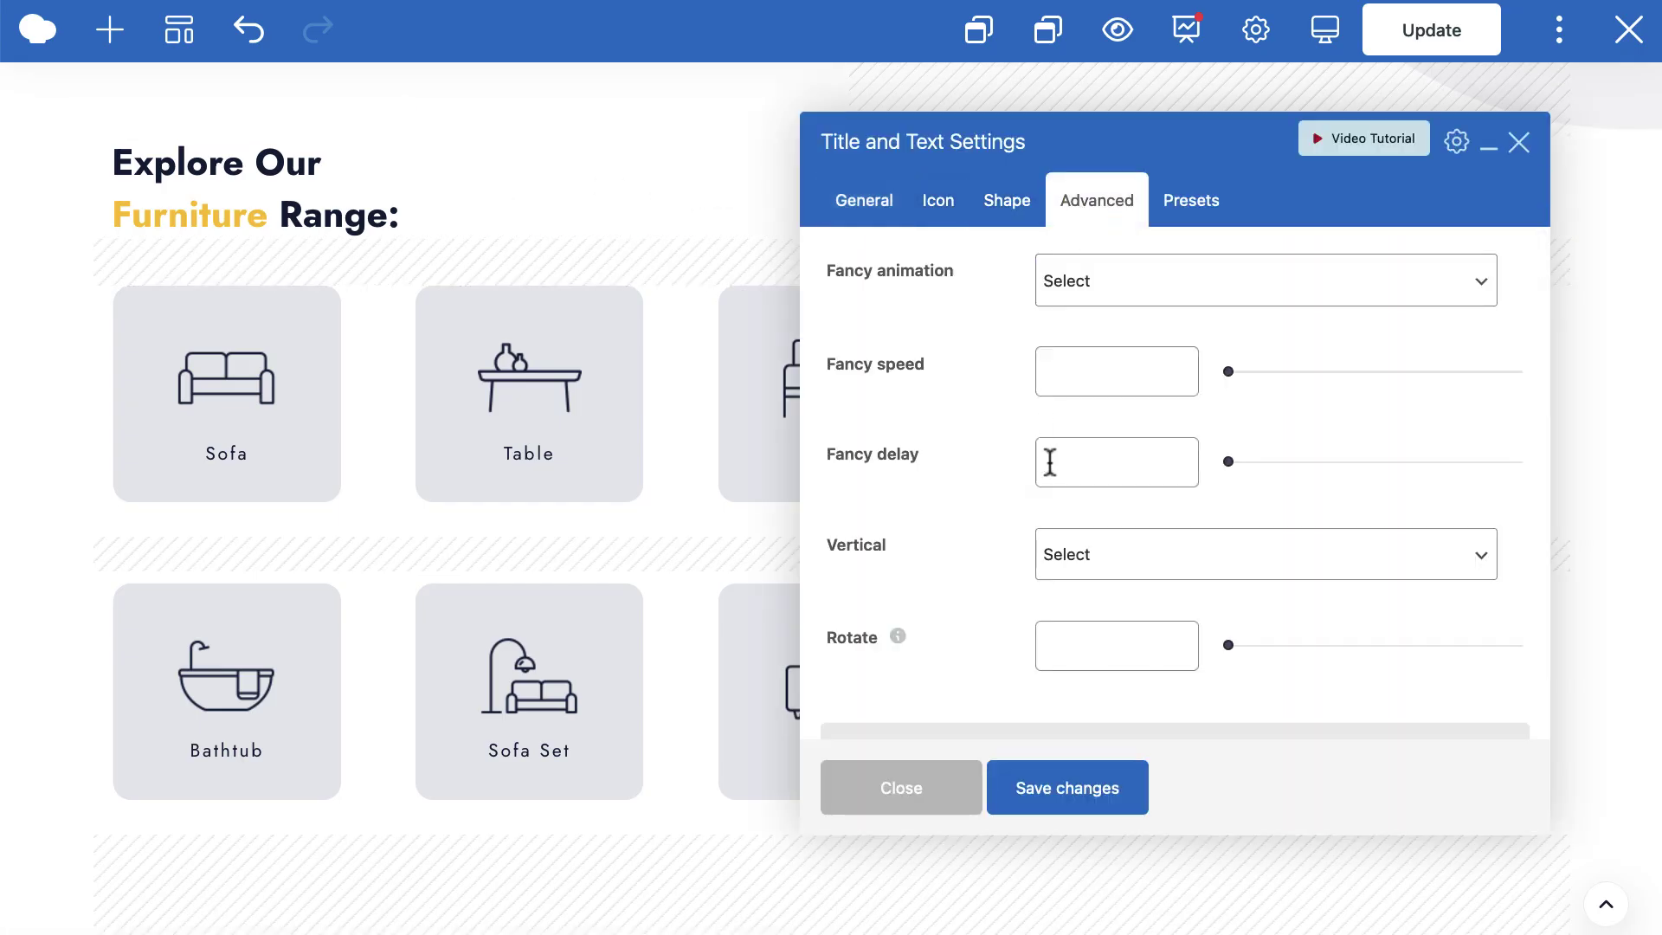
{"action": "scroll", "coordinate": [1049, 462], "scroll_direction": "down", "scroll_amount": 10}
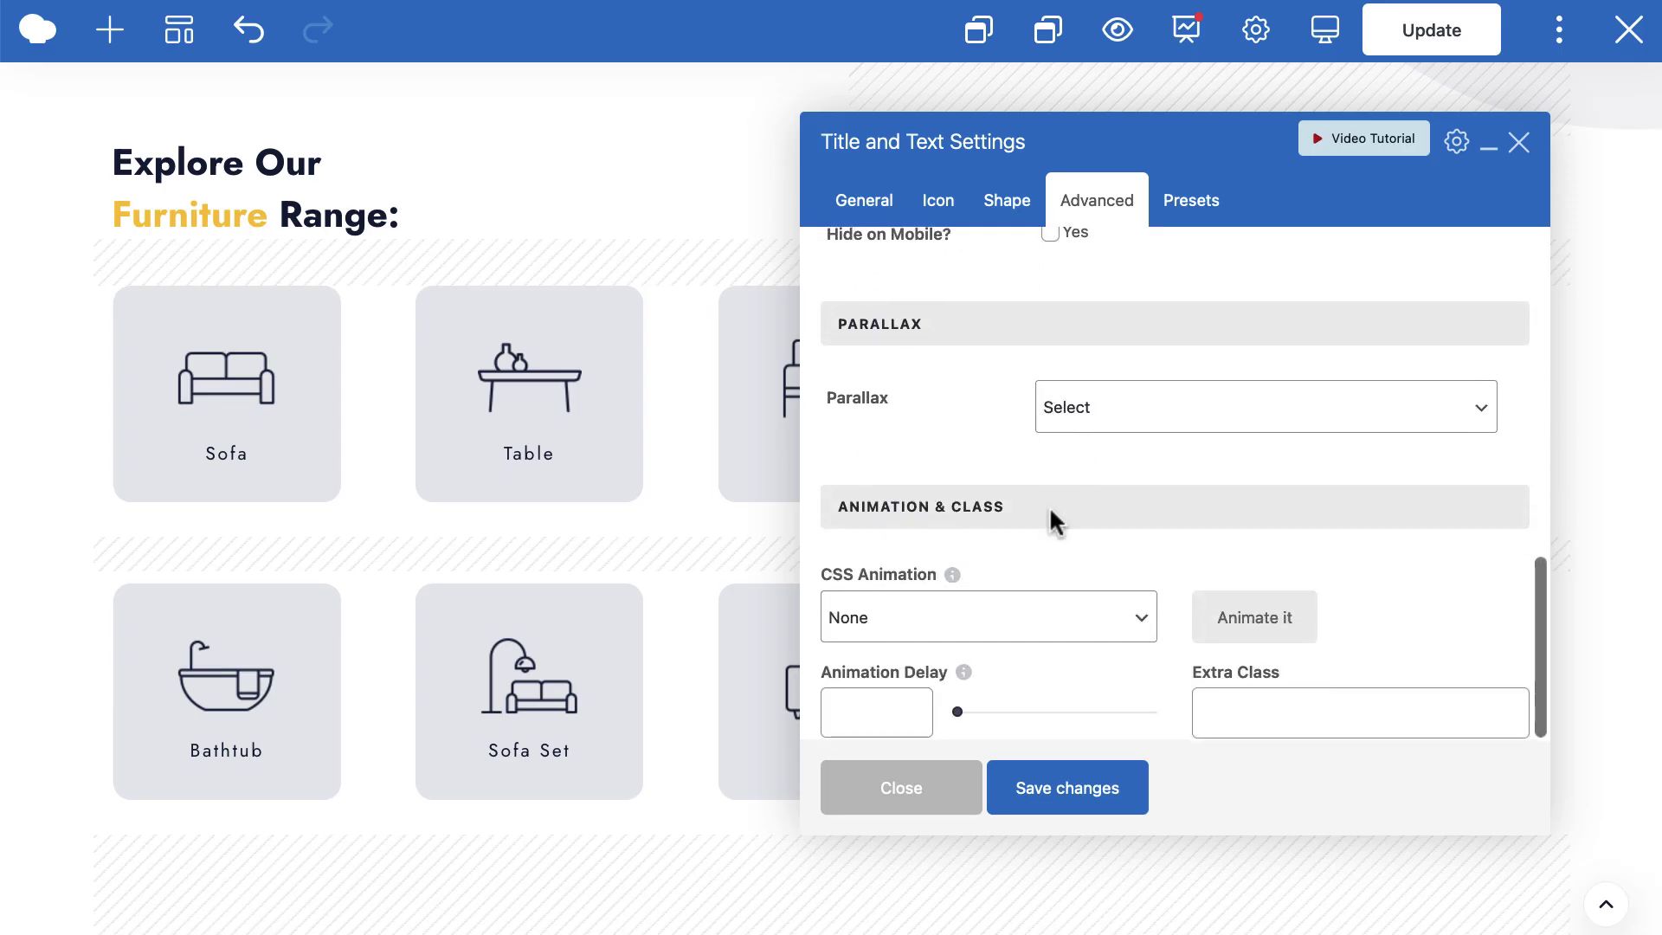
Try the fadeInRight, bounceInRight and flipInY CSS animations for the "Explore Our Furniture Range:" heading
{"action": "left_click", "coordinate": [1043, 616]}
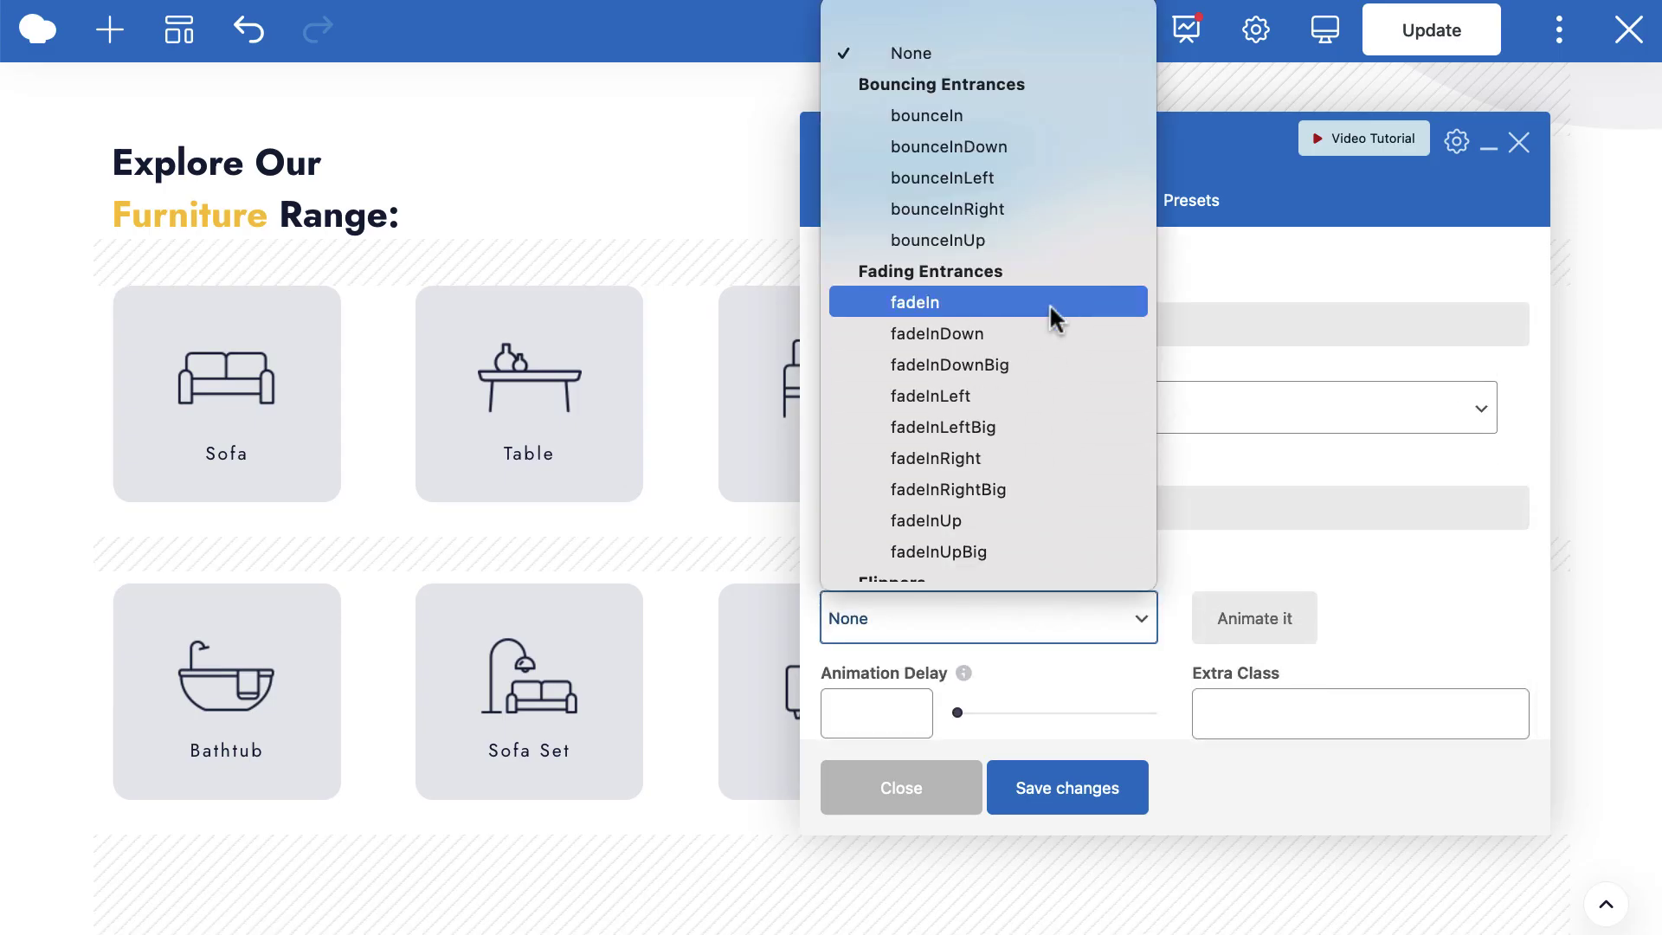
{"action": "scroll", "coordinate": [1044, 339], "scroll_direction": "down", "scroll_amount": 3}
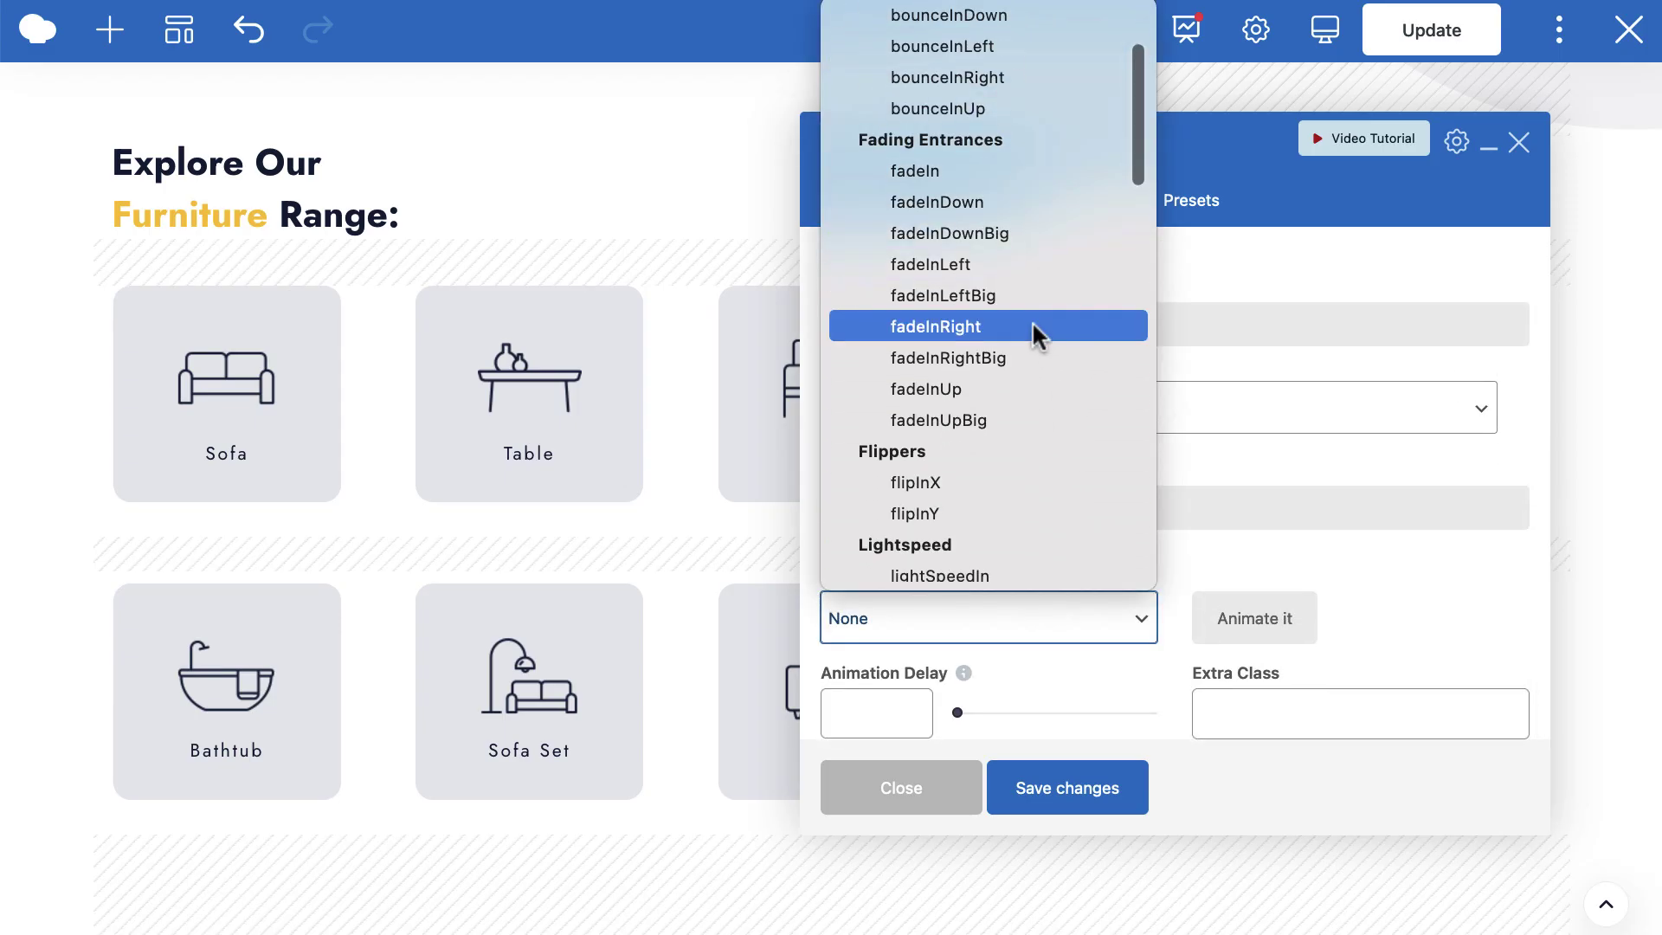
{"action": "left_click", "coordinate": [1031, 326]}
{"action": "left_click", "coordinate": [1041, 617]}
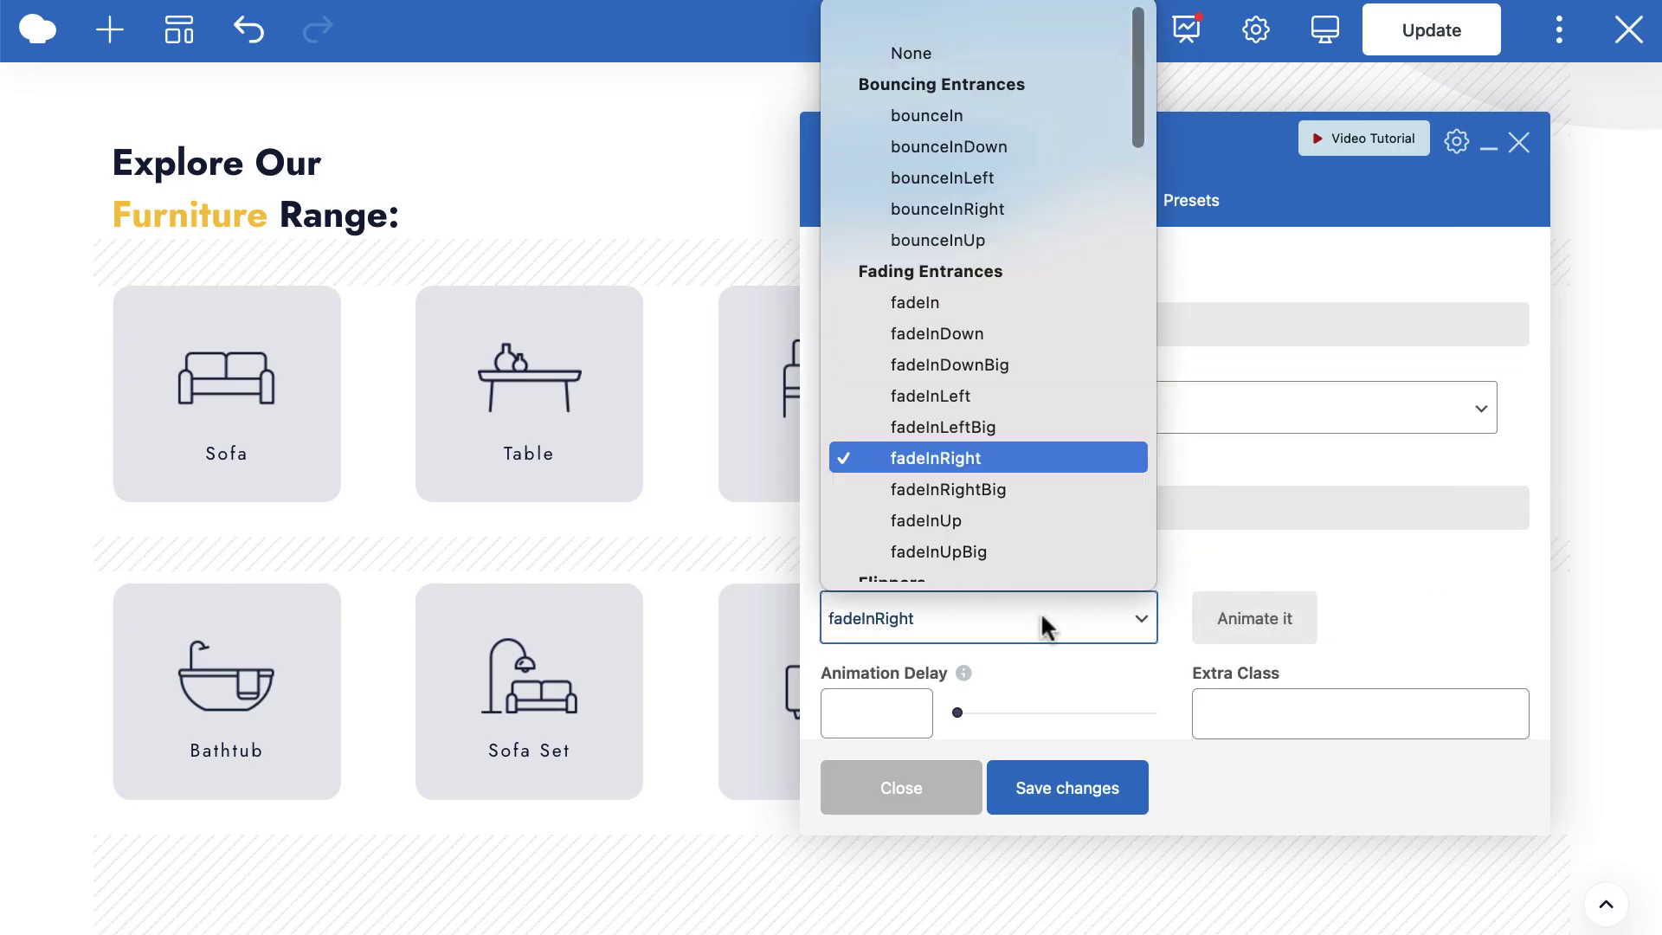
{"action": "left_click", "coordinate": [1003, 208]}
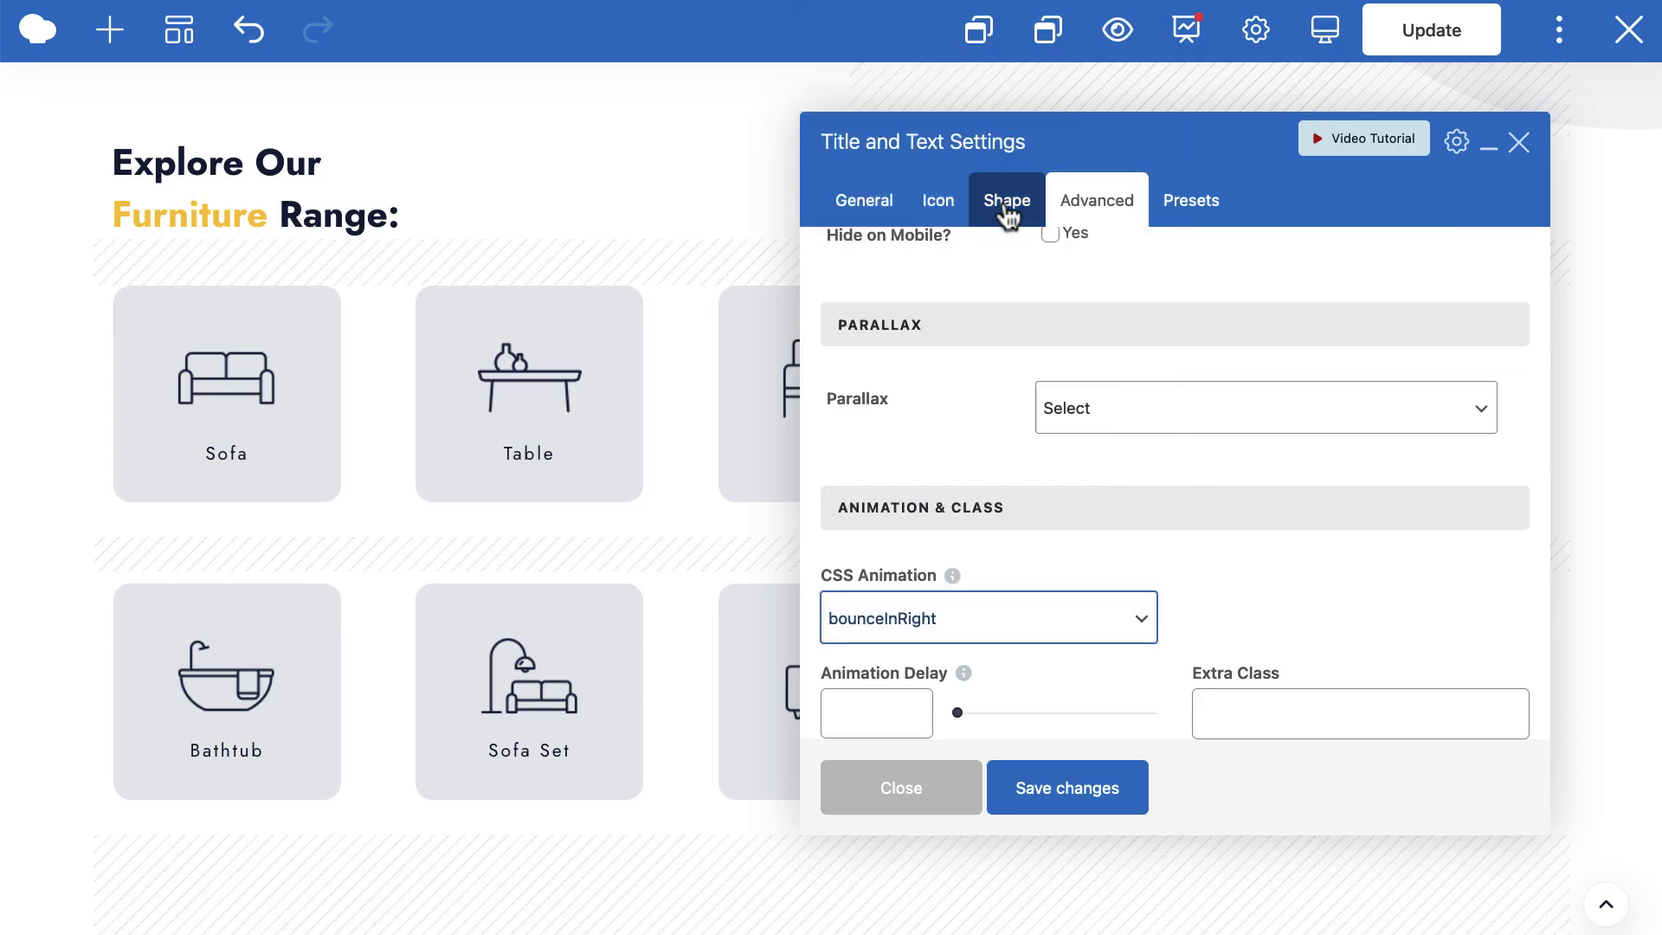
{"action": "left_click", "coordinate": [1030, 638]}
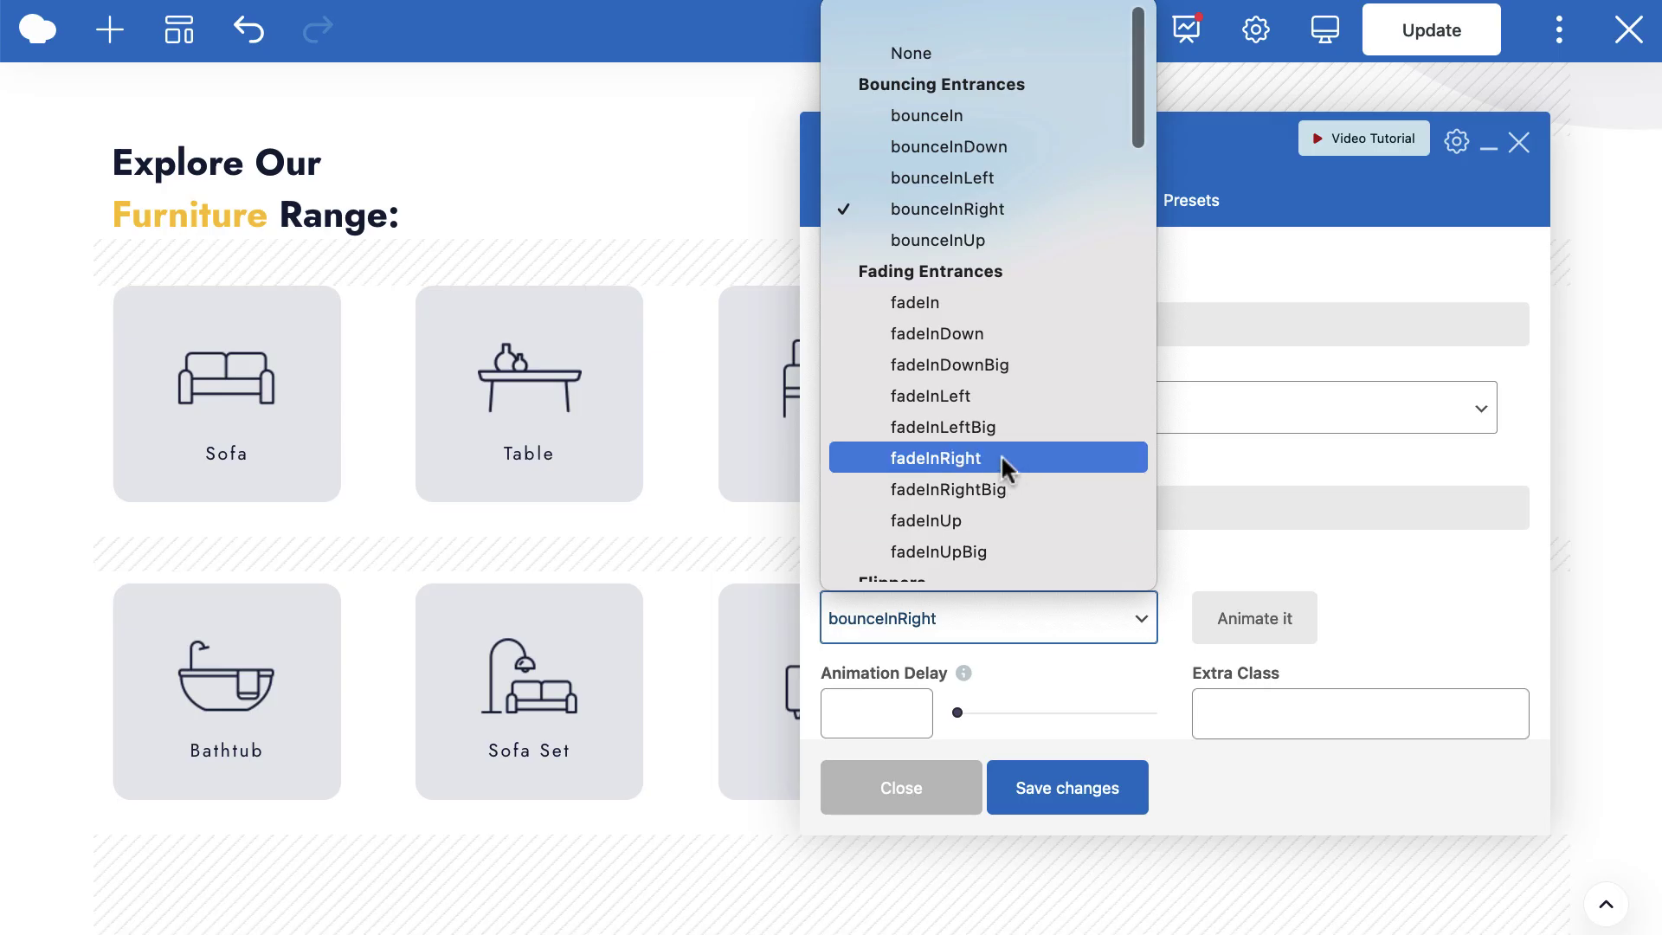
{"action": "scroll", "coordinate": [1000, 458], "scroll_direction": "down", "scroll_amount": 5}
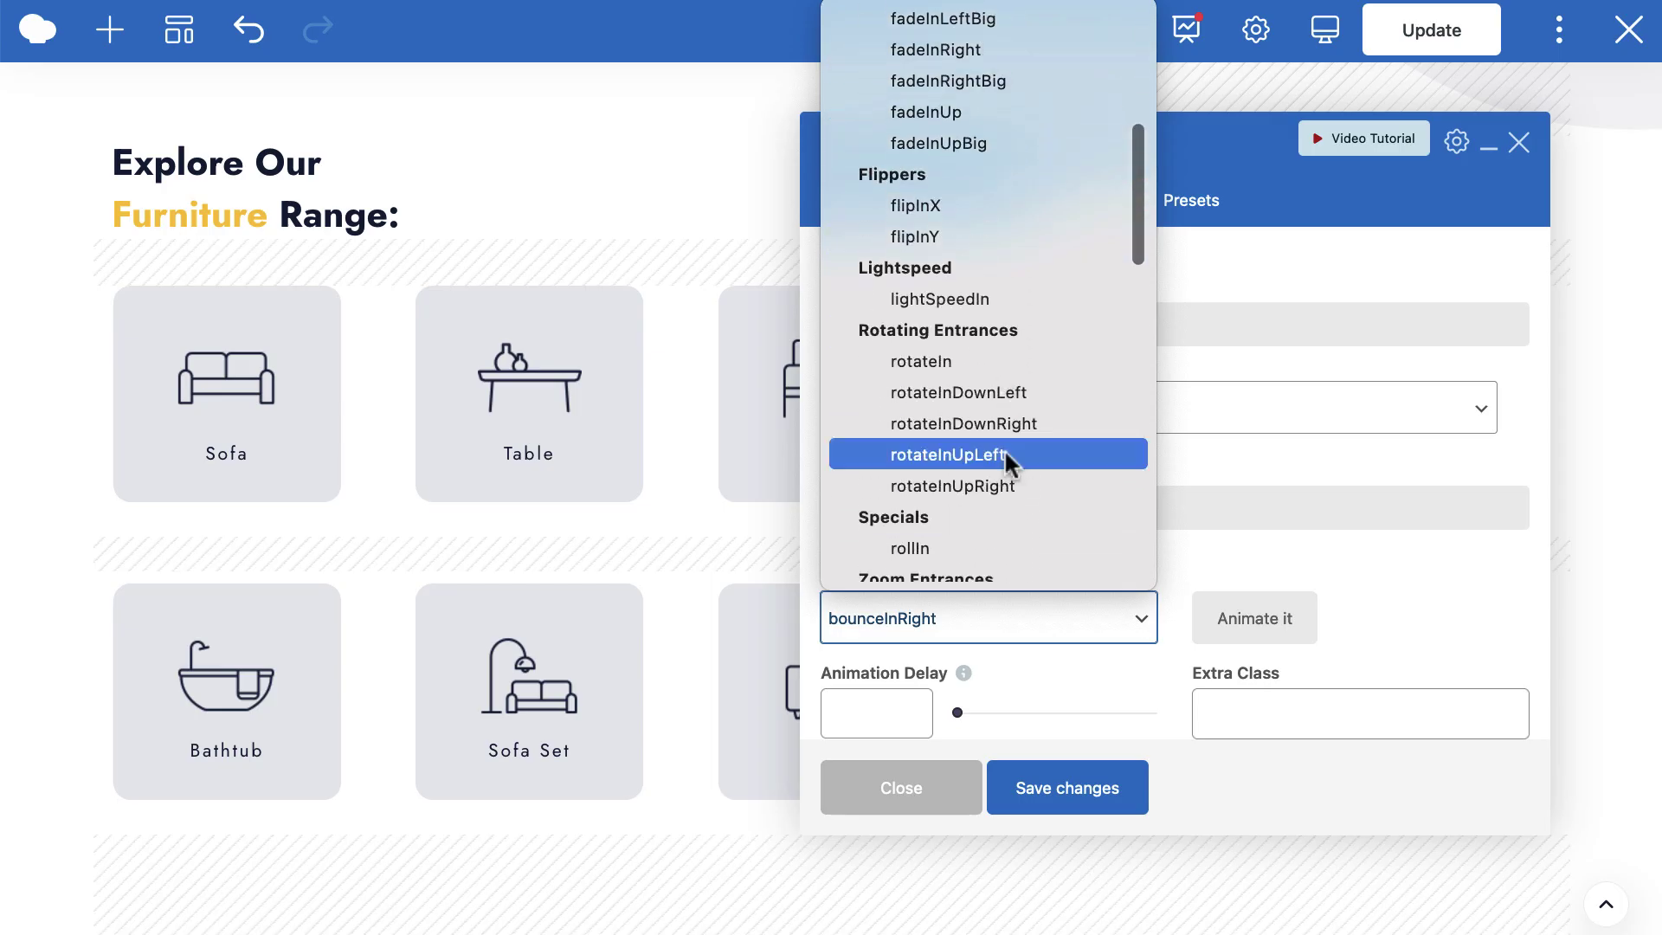
{"action": "left_click", "coordinate": [970, 236]}
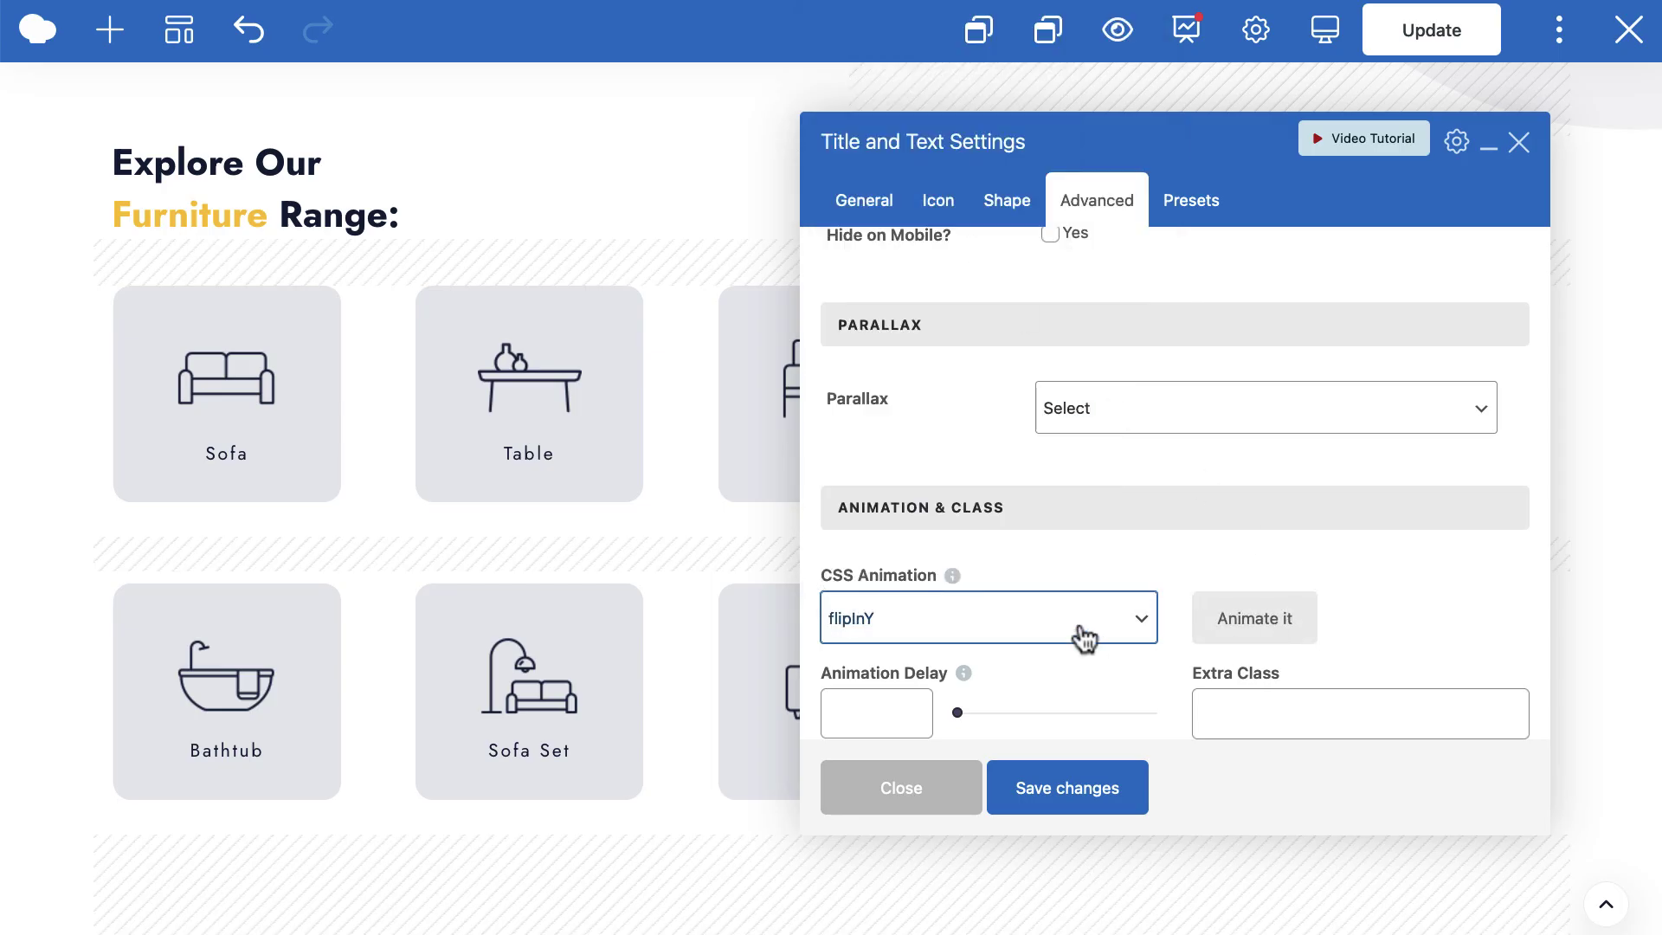
Give the "Explore Our Furniture Range:" heading the rotateInUpLeft animation with a 500 ms delay, save, and close its settings
{"action": "left_click", "coordinate": [1084, 639]}
{"action": "scroll", "coordinate": [1049, 478], "scroll_direction": "down", "scroll_amount": 5}
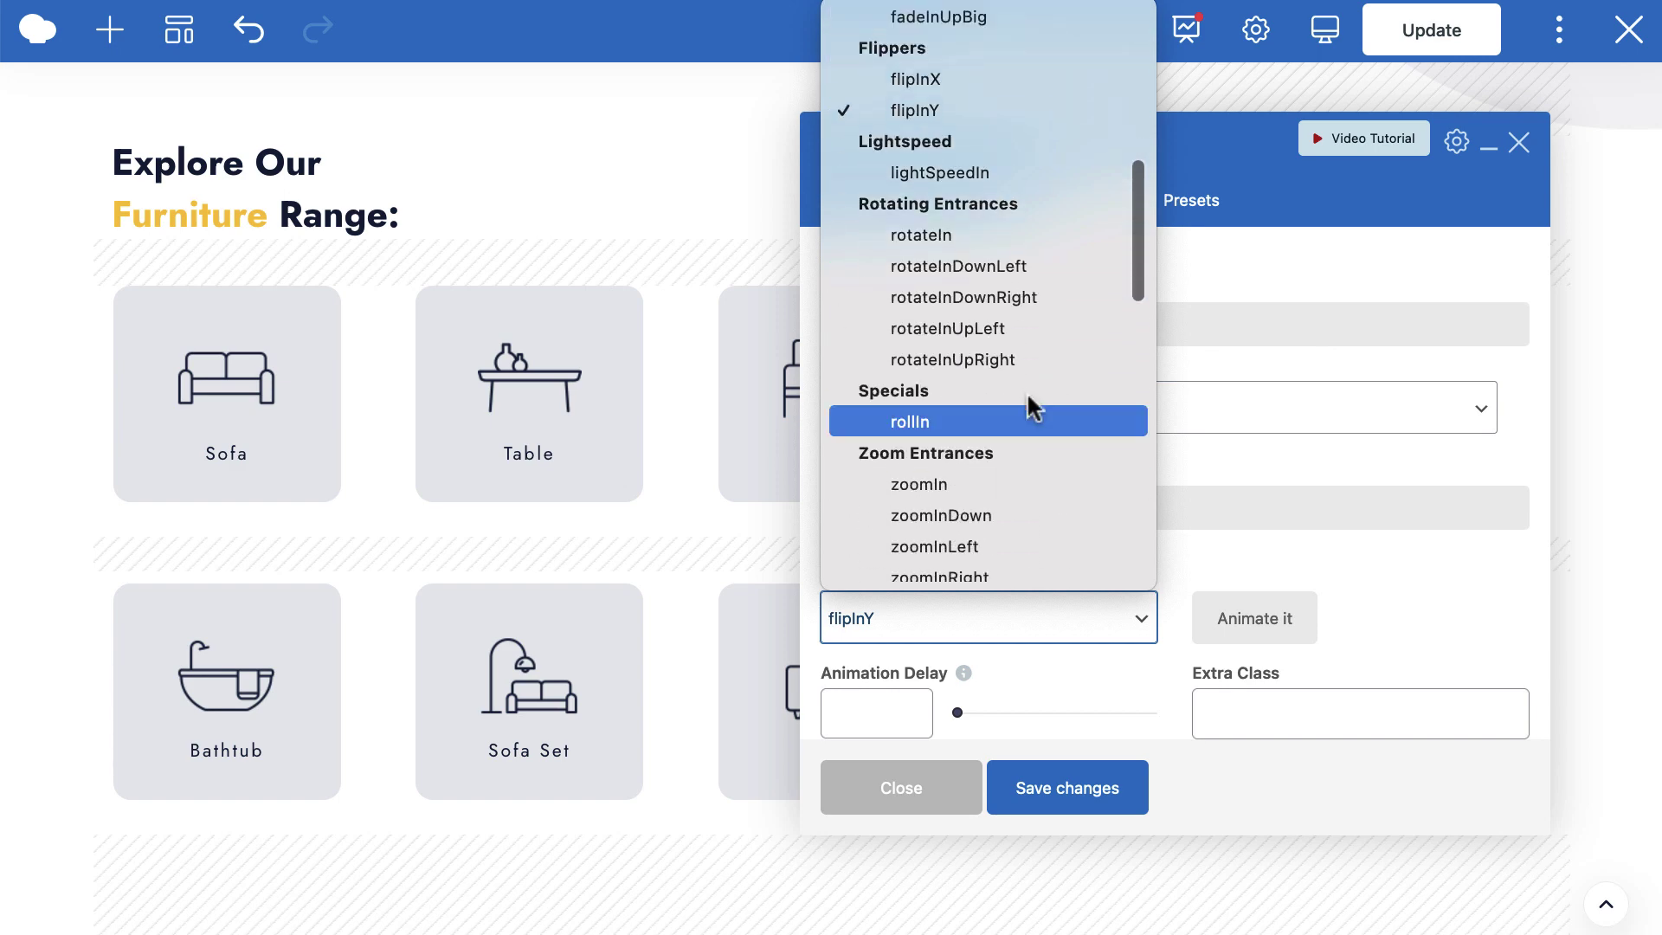
{"action": "left_click", "coordinate": [1011, 331]}
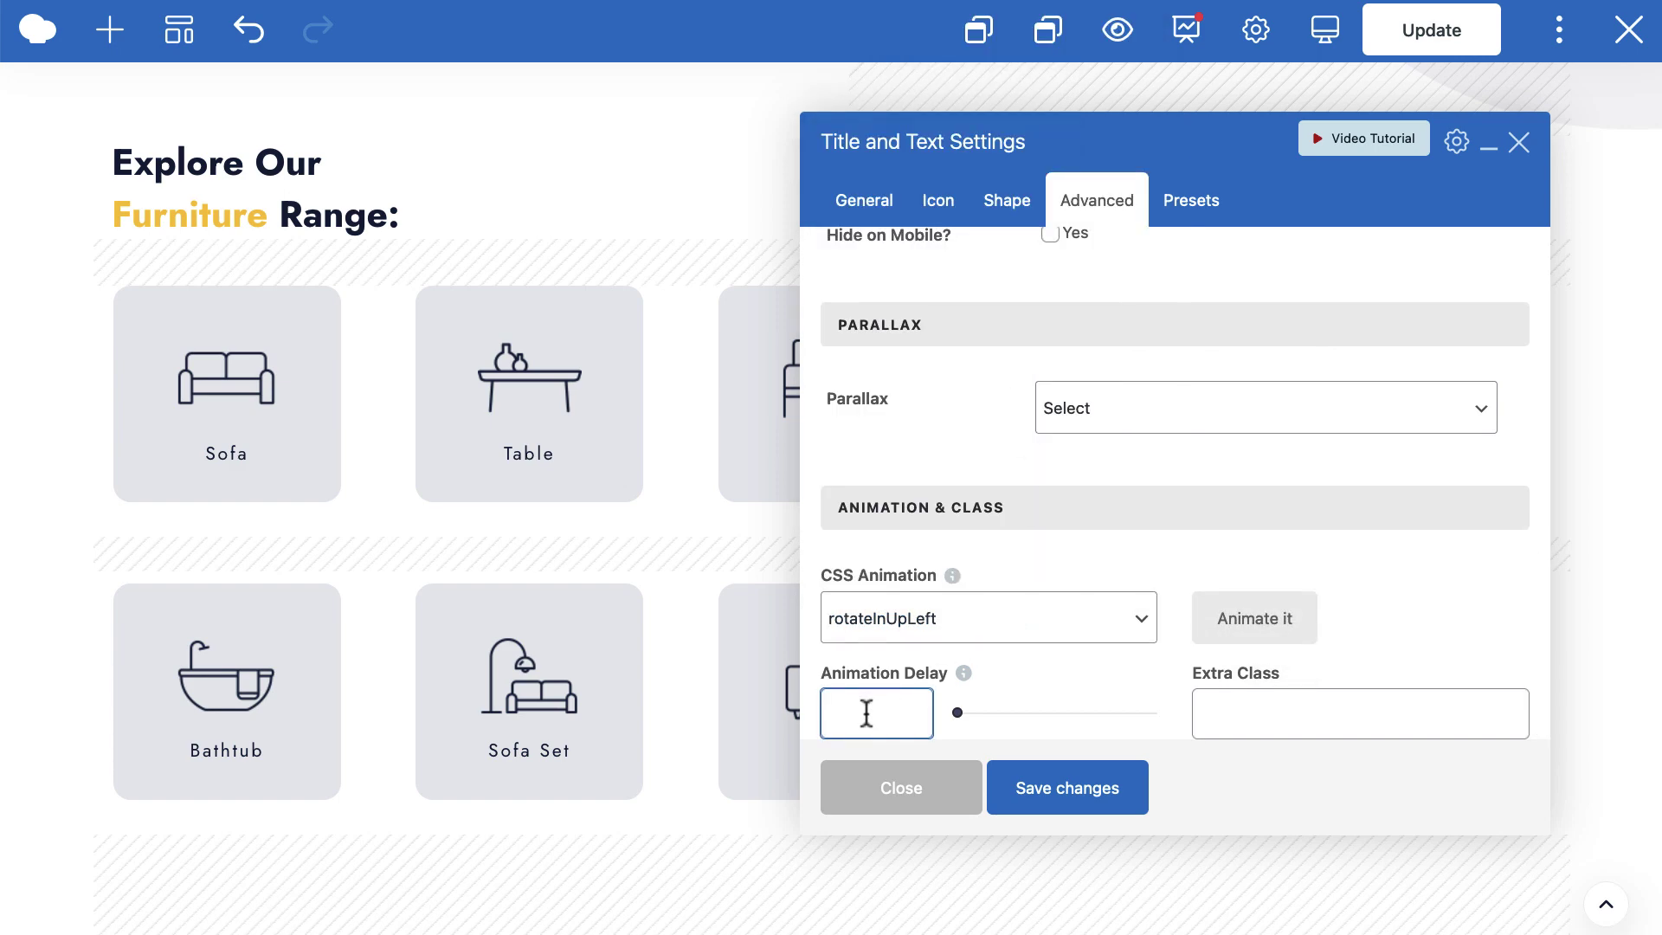
{"action": "left_click", "coordinate": [1063, 809]}
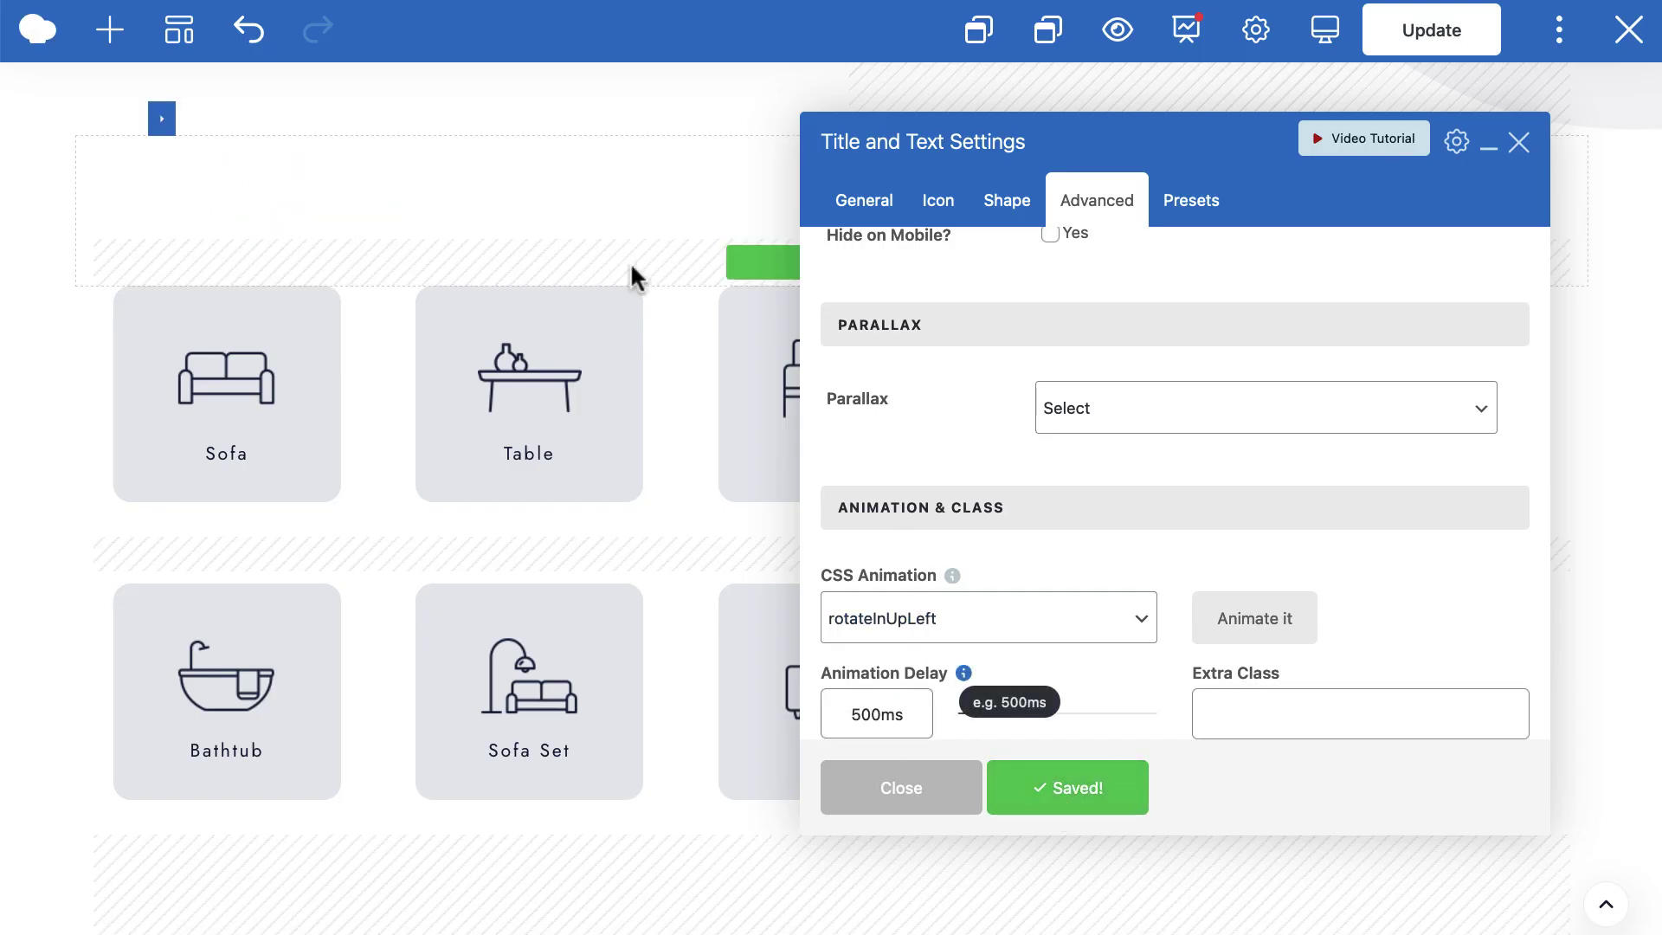
{"action": "left_click", "coordinate": [1516, 143]}
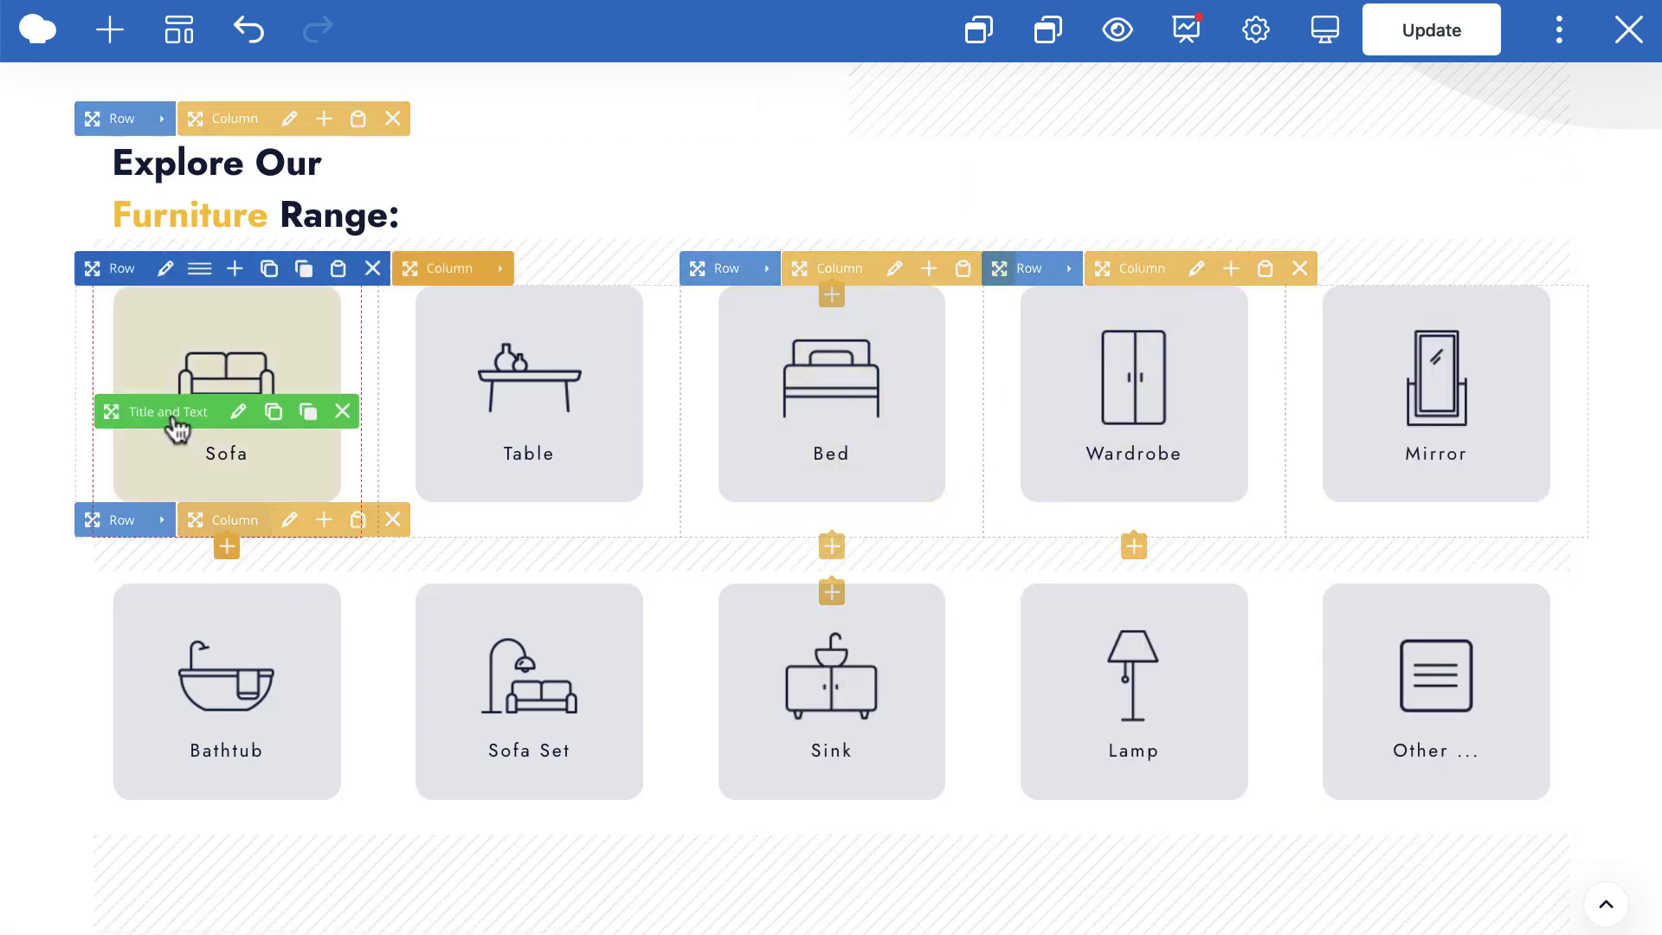
Apply the fadeInUp CSS animation to the whole row of Sofa to Mirror category boxes, save, and close its settings
{"action": "left_click", "coordinate": [166, 270]}
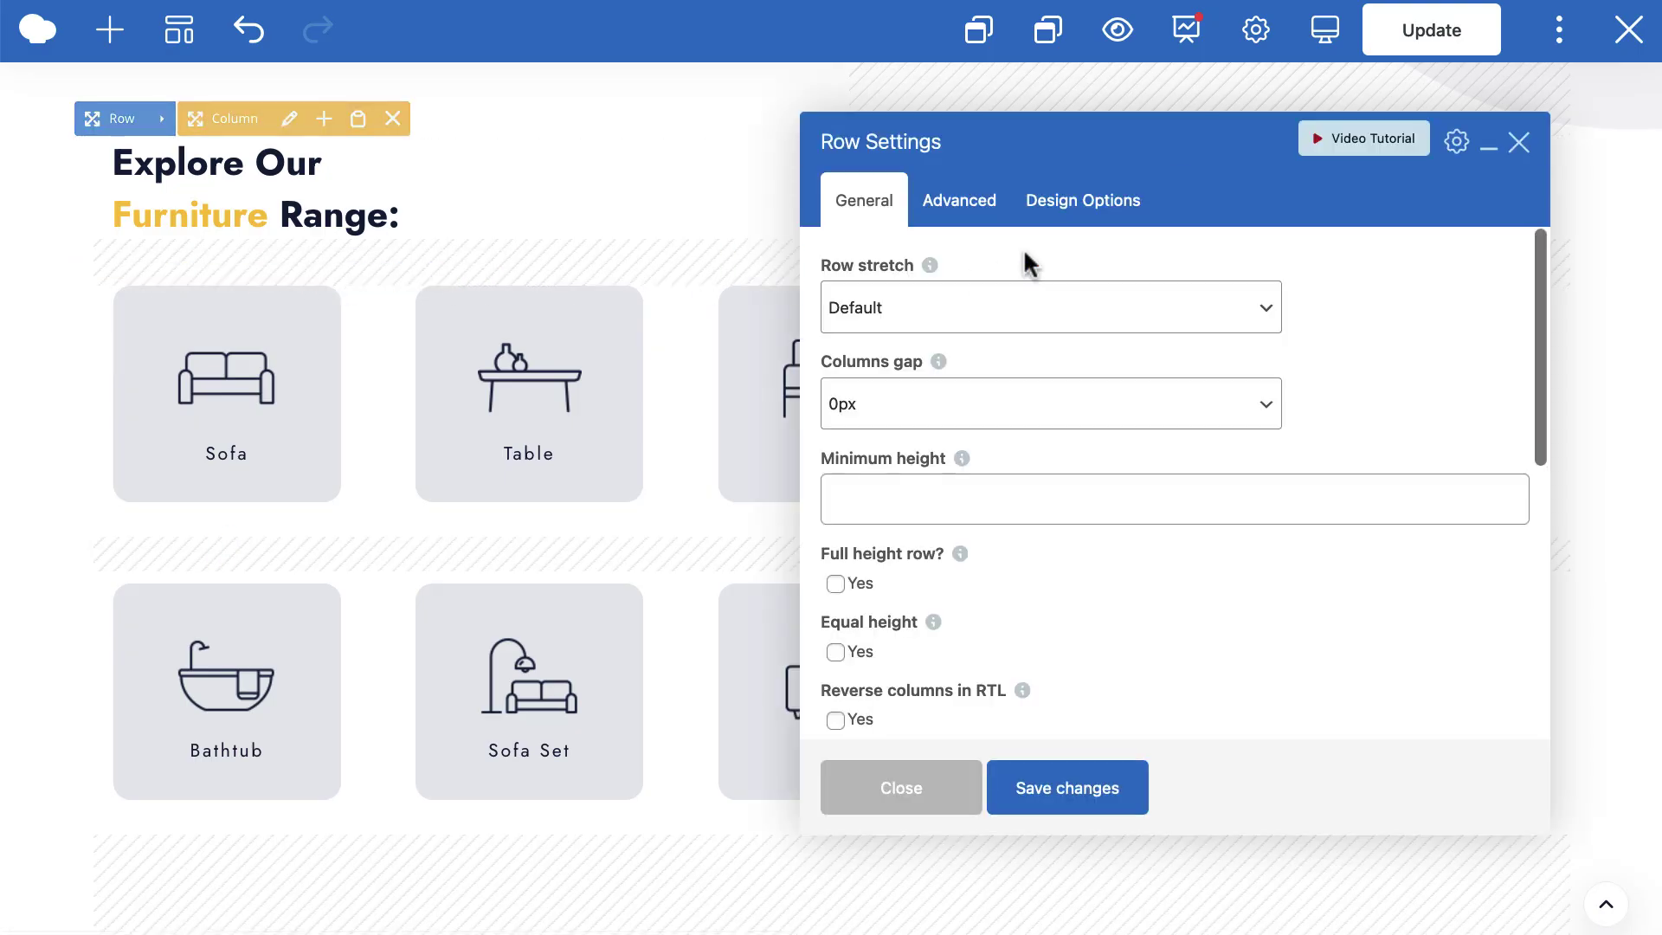
{"action": "left_click", "coordinate": [943, 209]}
{"action": "mouse_move", "coordinate": [952, 265]}
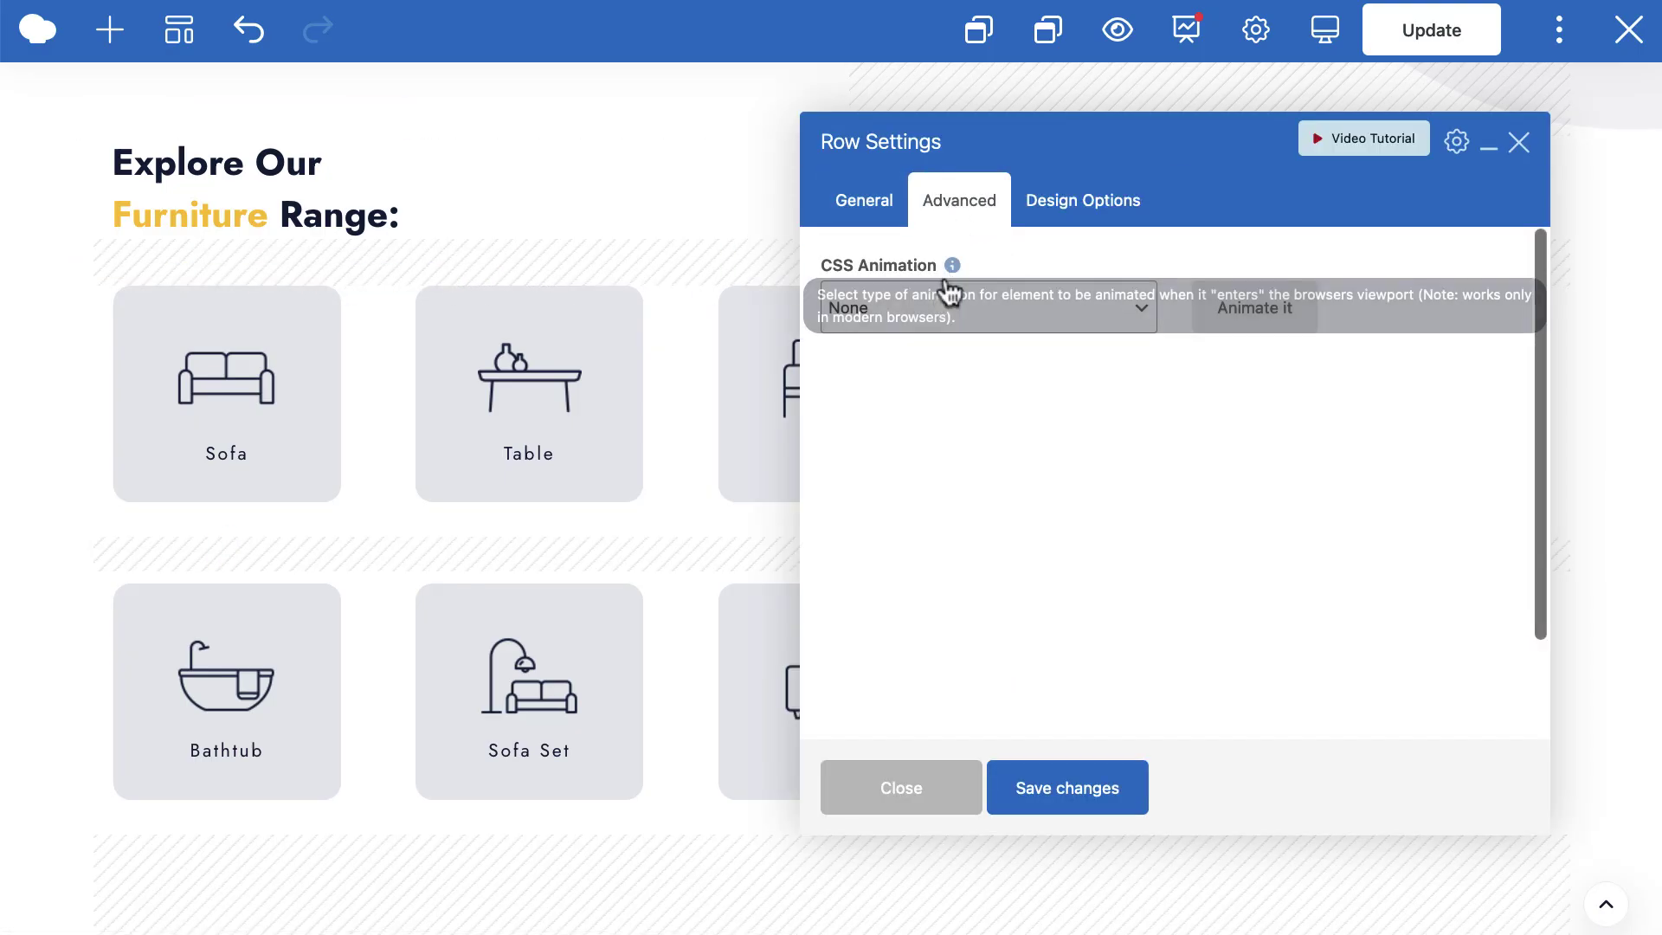
{"action": "left_click", "coordinate": [1088, 303]}
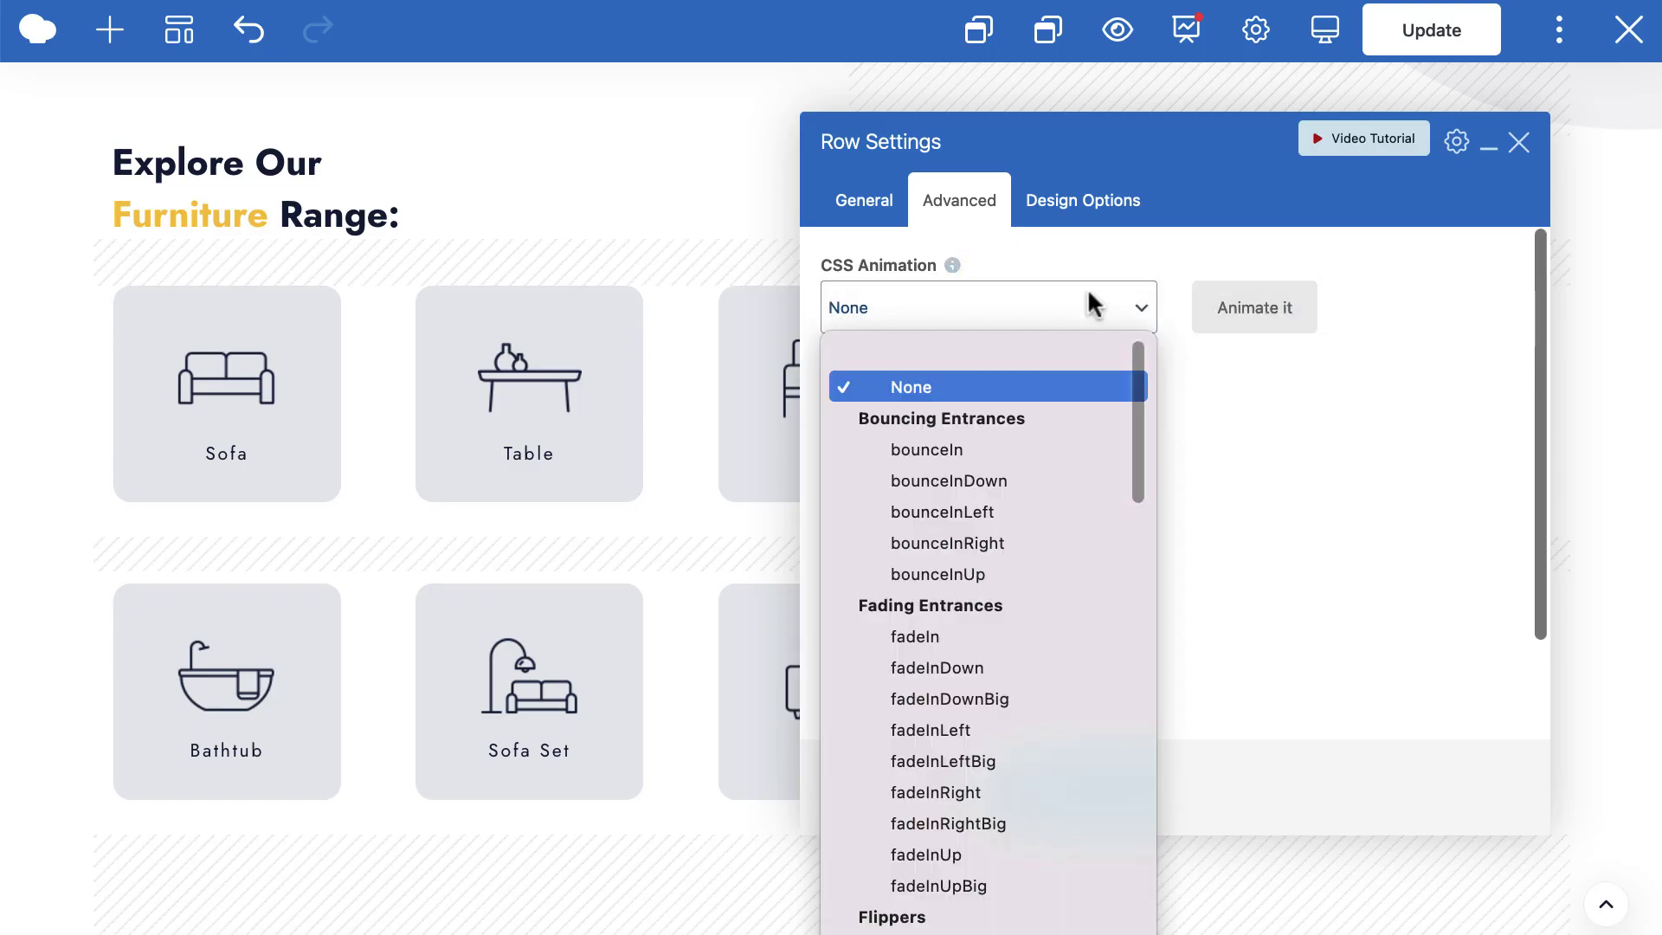
{"action": "scroll", "coordinate": [1024, 698], "scroll_direction": "down", "scroll_amount": 3}
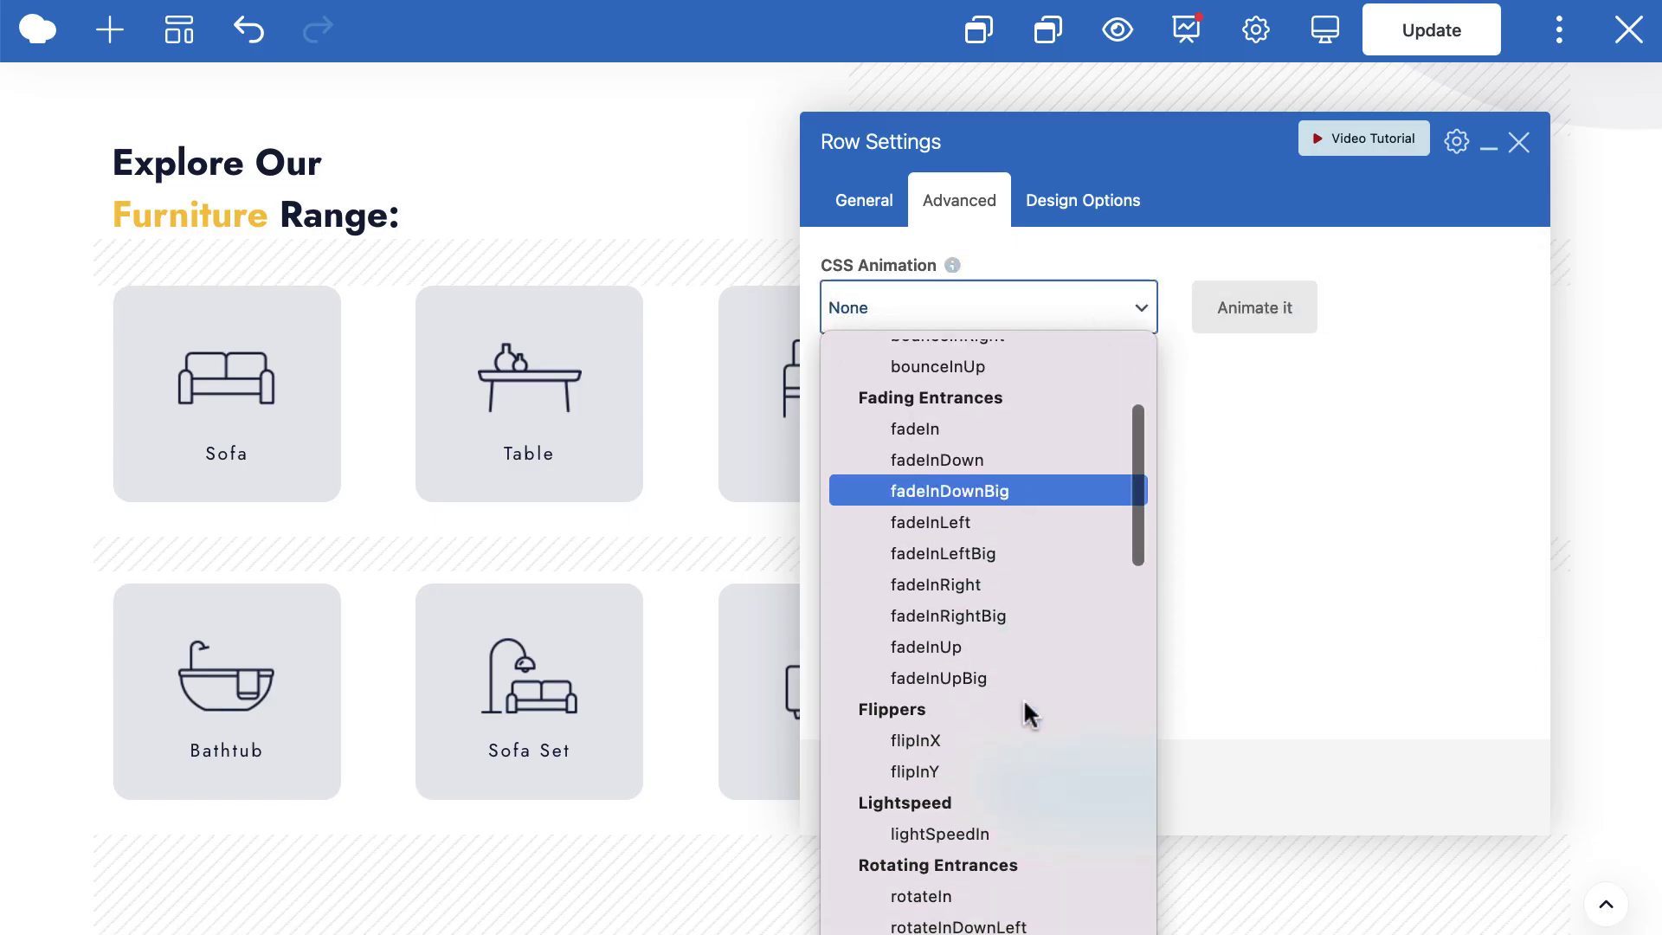
{"action": "left_click", "coordinate": [966, 646]}
{"action": "left_click", "coordinate": [1070, 796]}
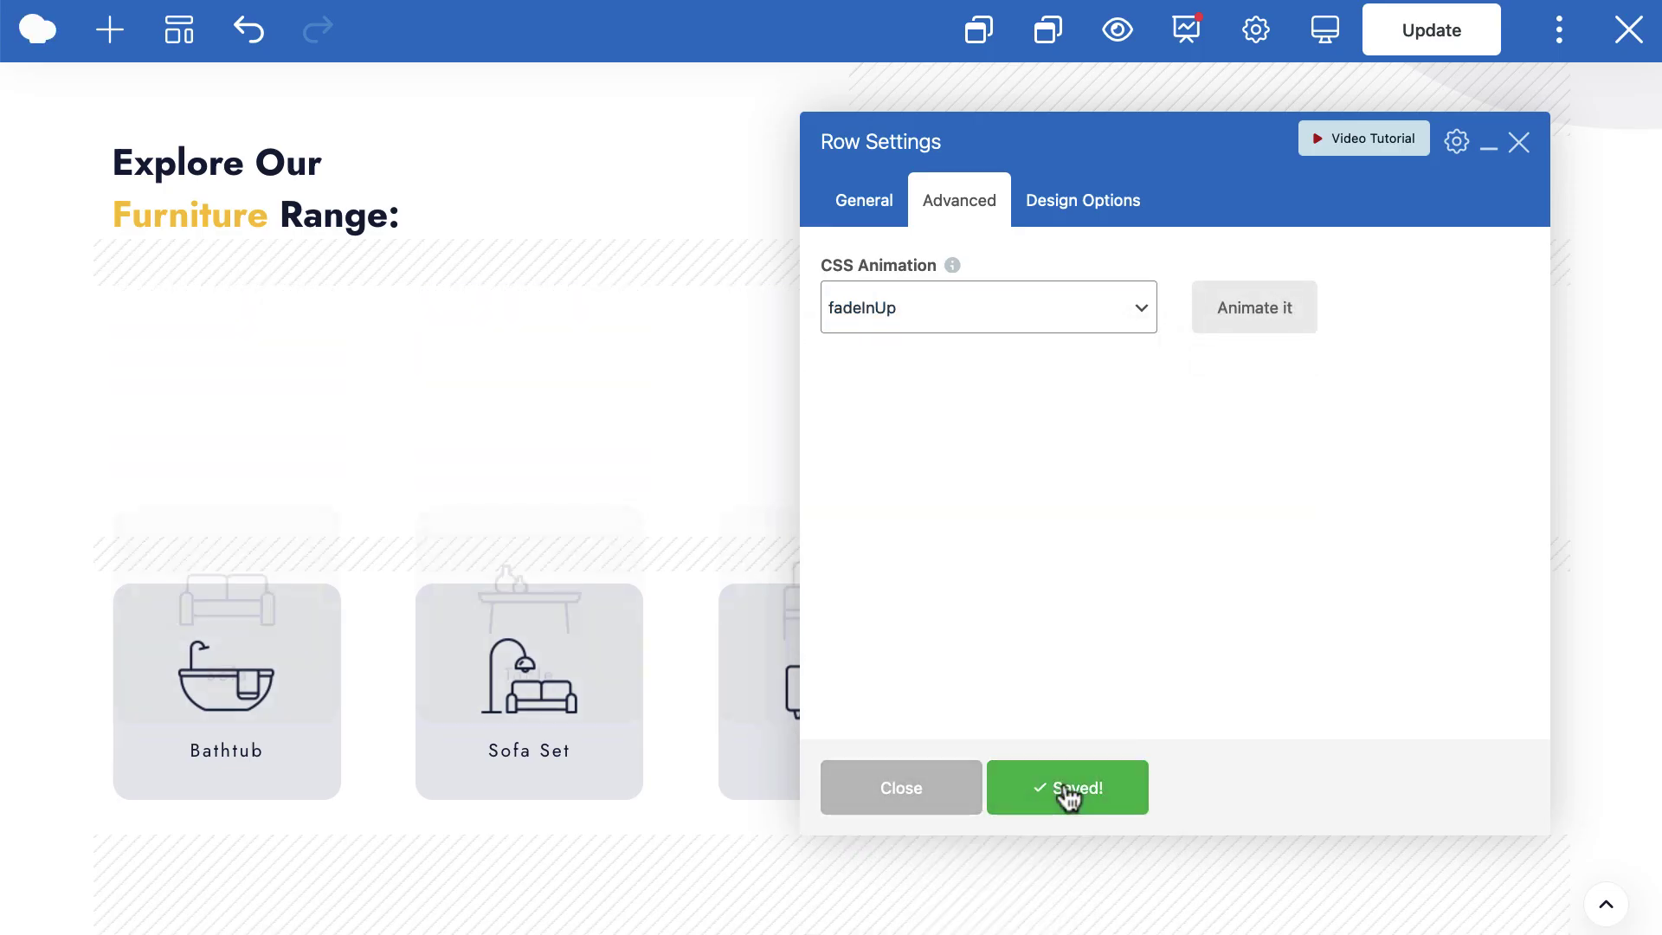
{"action": "left_click", "coordinate": [1521, 145]}
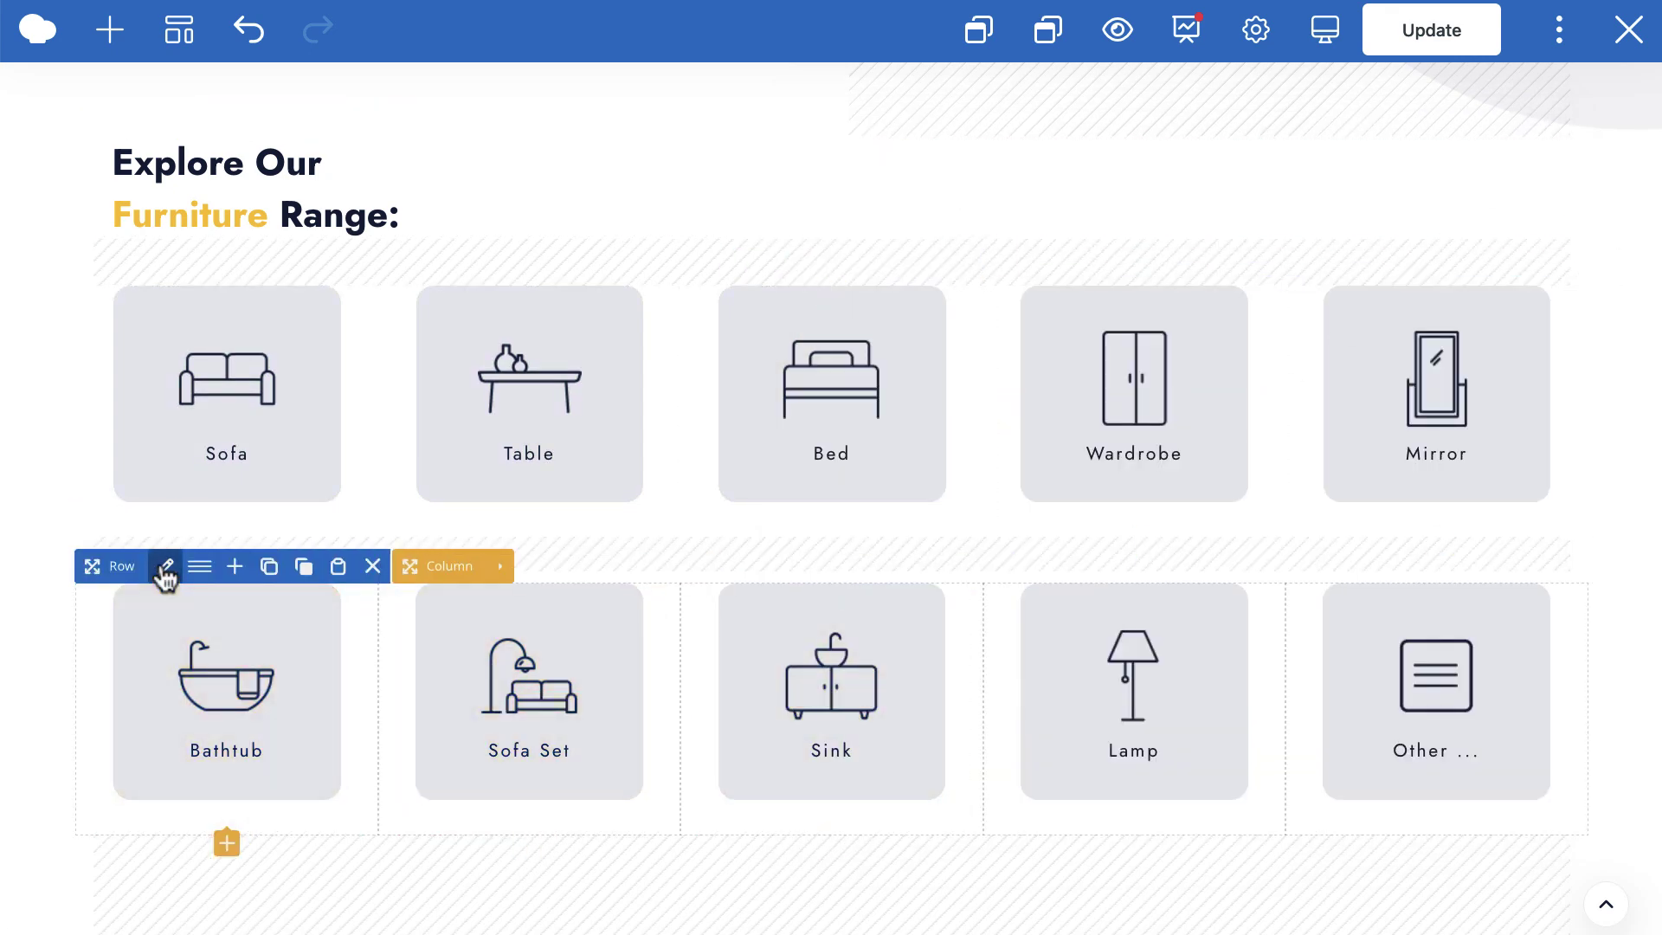
Apply the fadeInUp CSS animation to the second category row, Bathtub to Other, save, and close its settings
{"action": "left_click", "coordinate": [166, 567]}
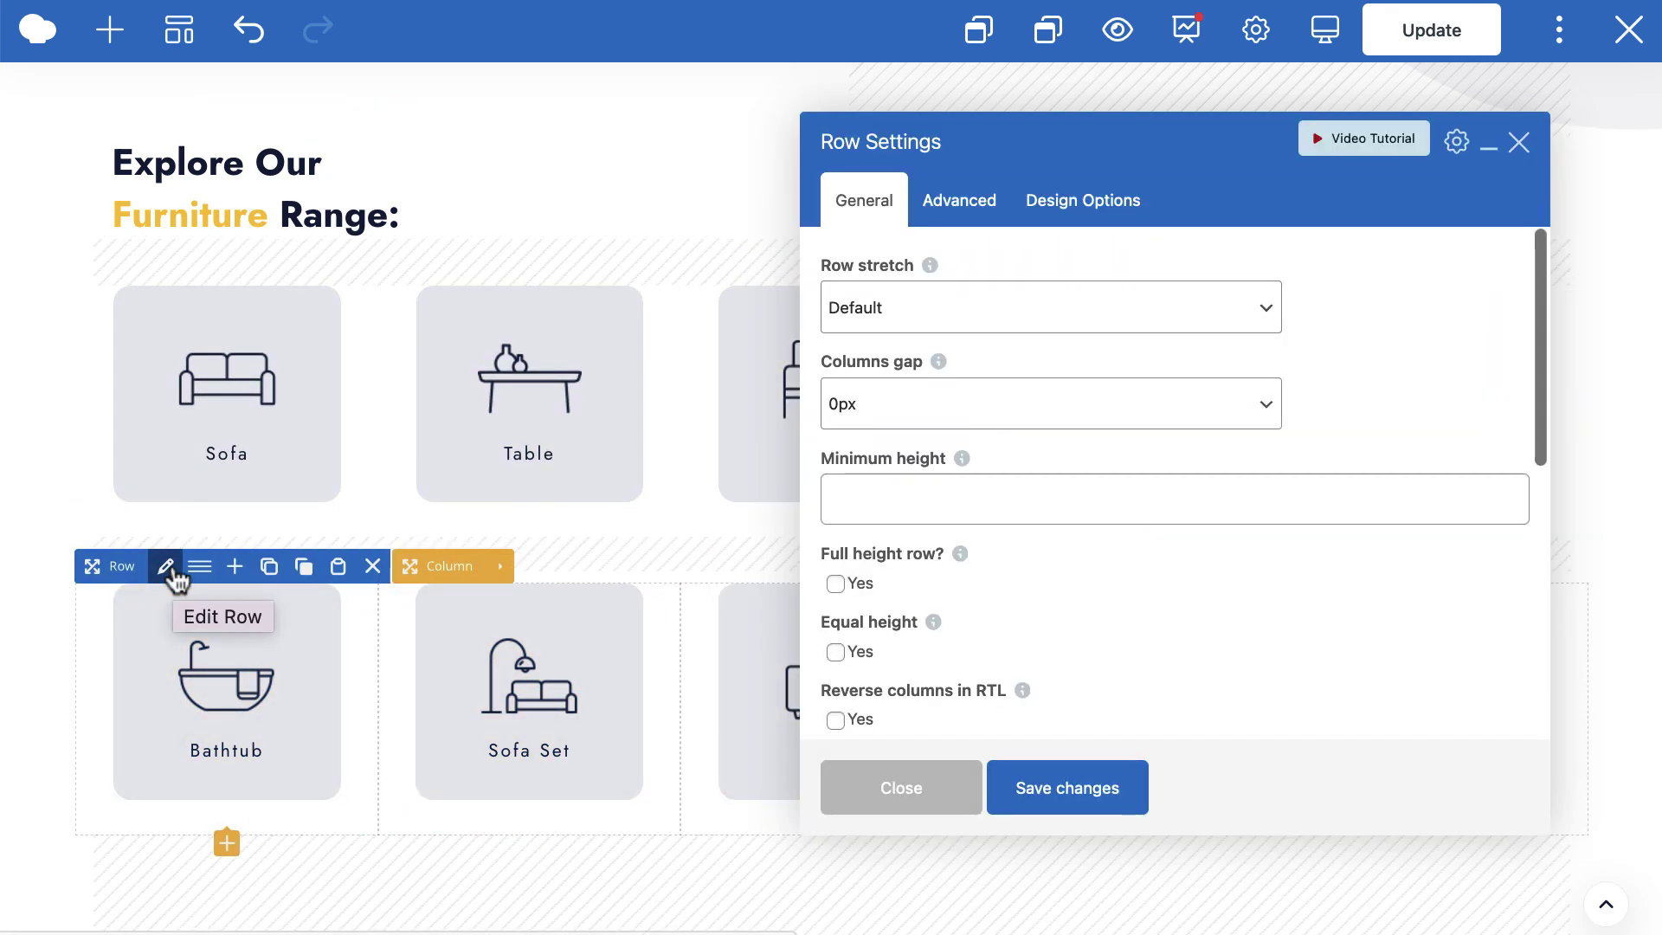
{"action": "left_click", "coordinate": [948, 203]}
{"action": "left_click", "coordinate": [899, 312]}
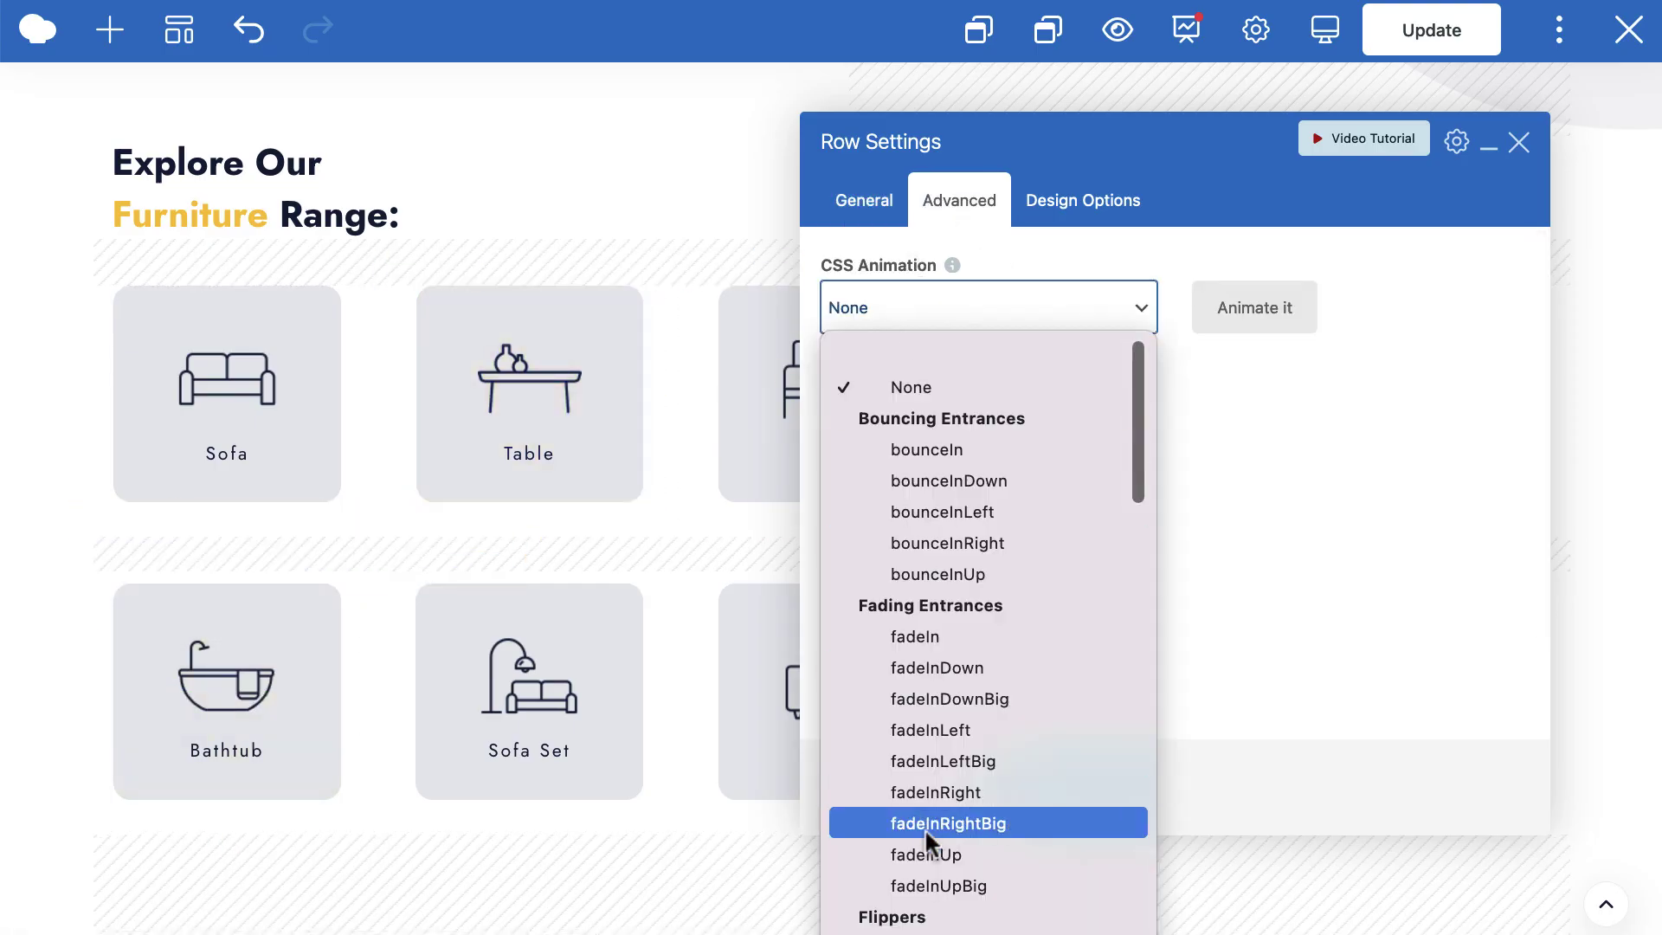
{"action": "left_click", "coordinate": [976, 857]}
{"action": "left_click", "coordinate": [1050, 798]}
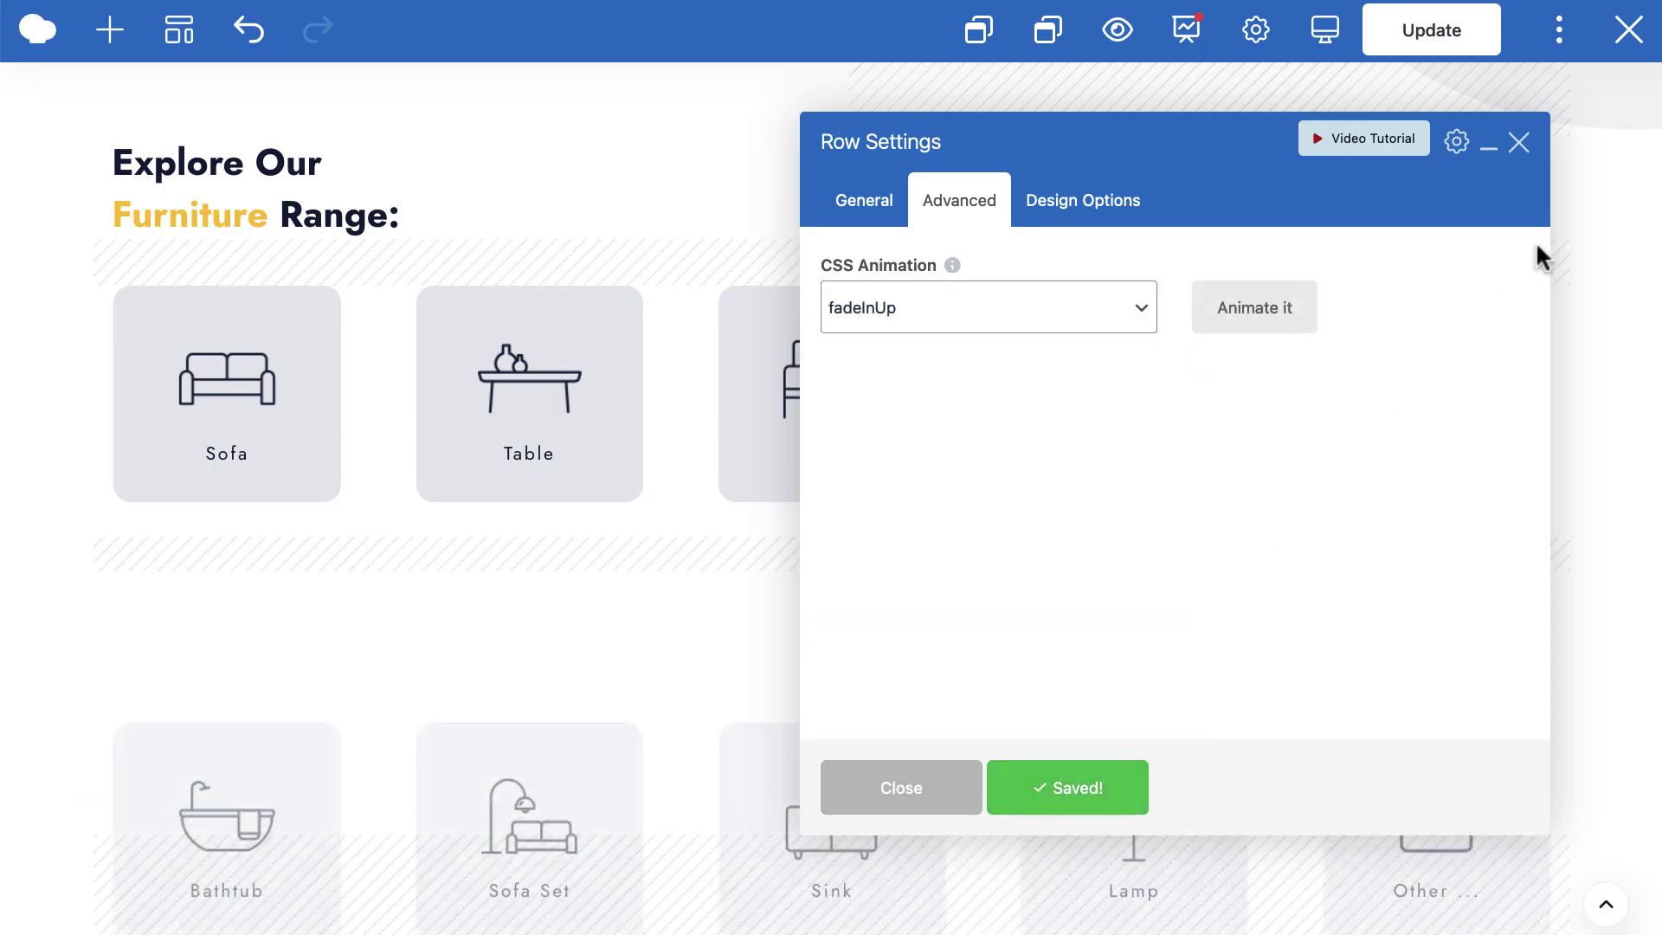
{"action": "left_click", "coordinate": [1519, 142]}
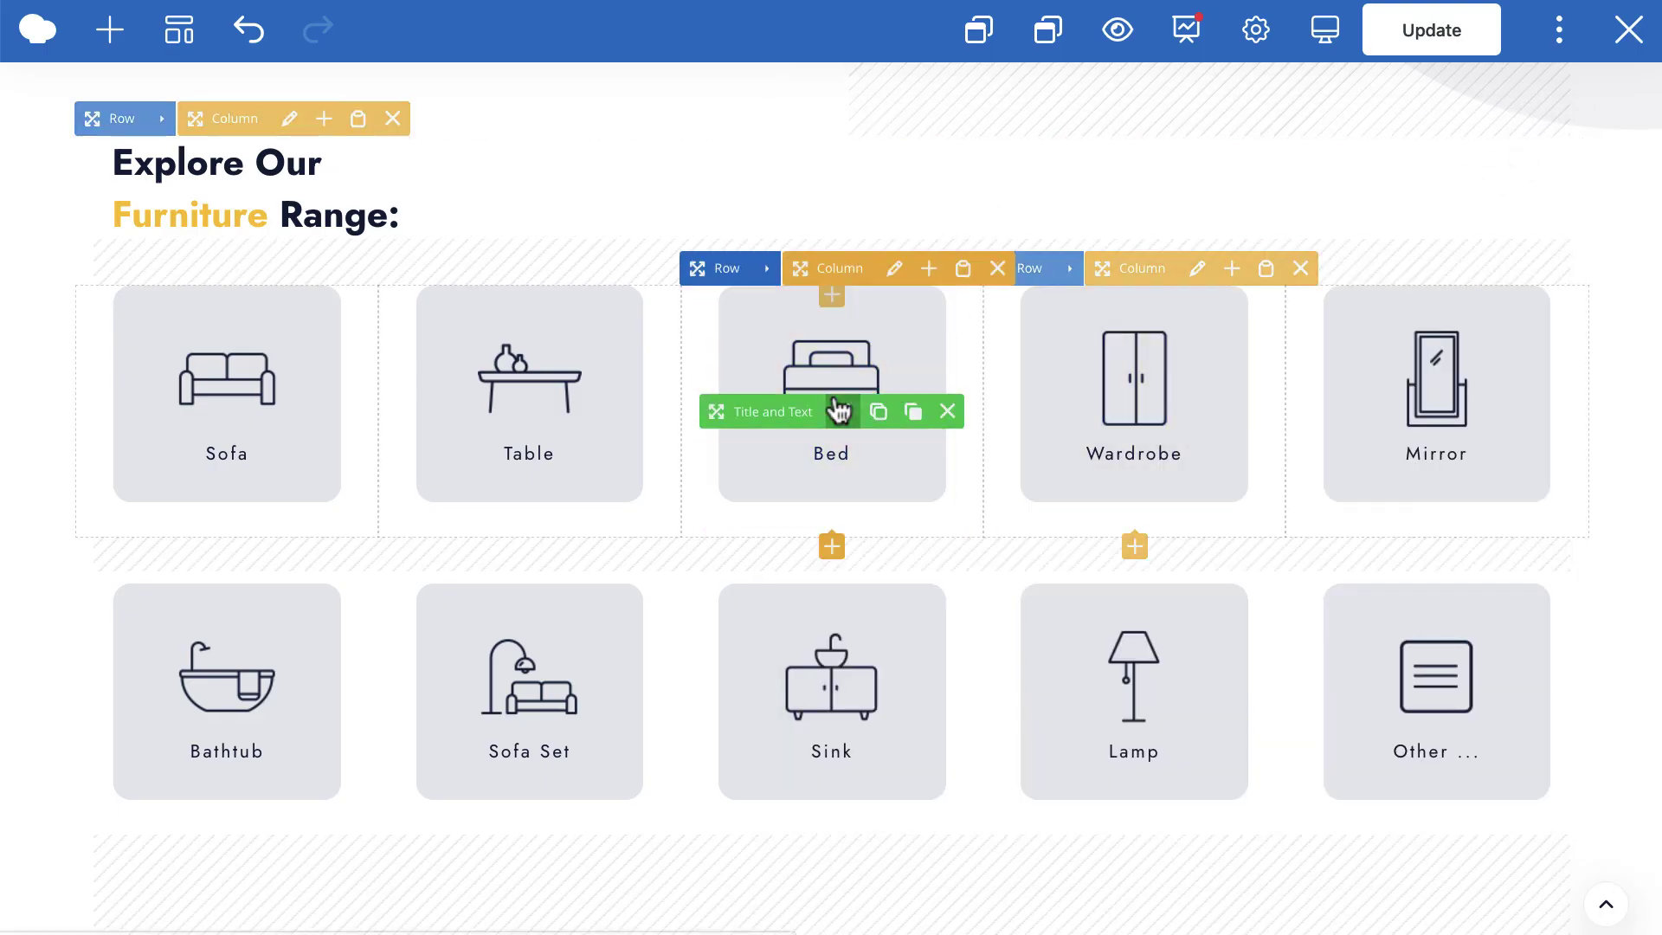
Try the zoomInRight CSS animation for the armchair image in the furniture stores section
{"action": "scroll", "coordinate": [832, 408], "scroll_direction": "down", "scroll_amount": 5}
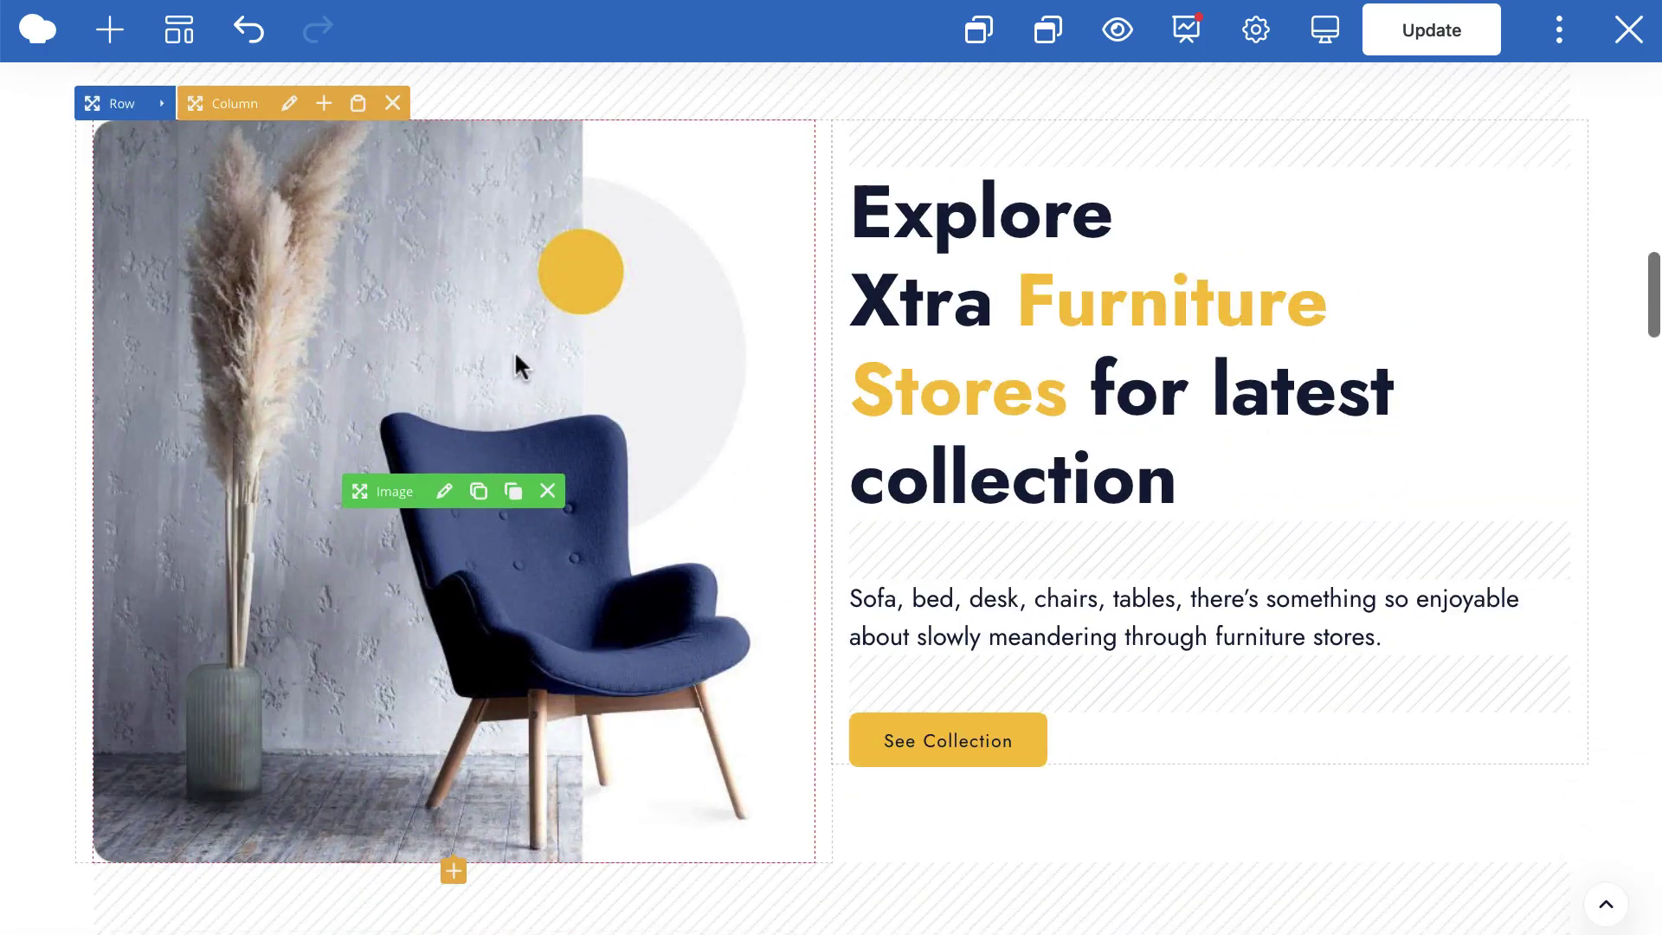
{"action": "left_click", "coordinate": [445, 494]}
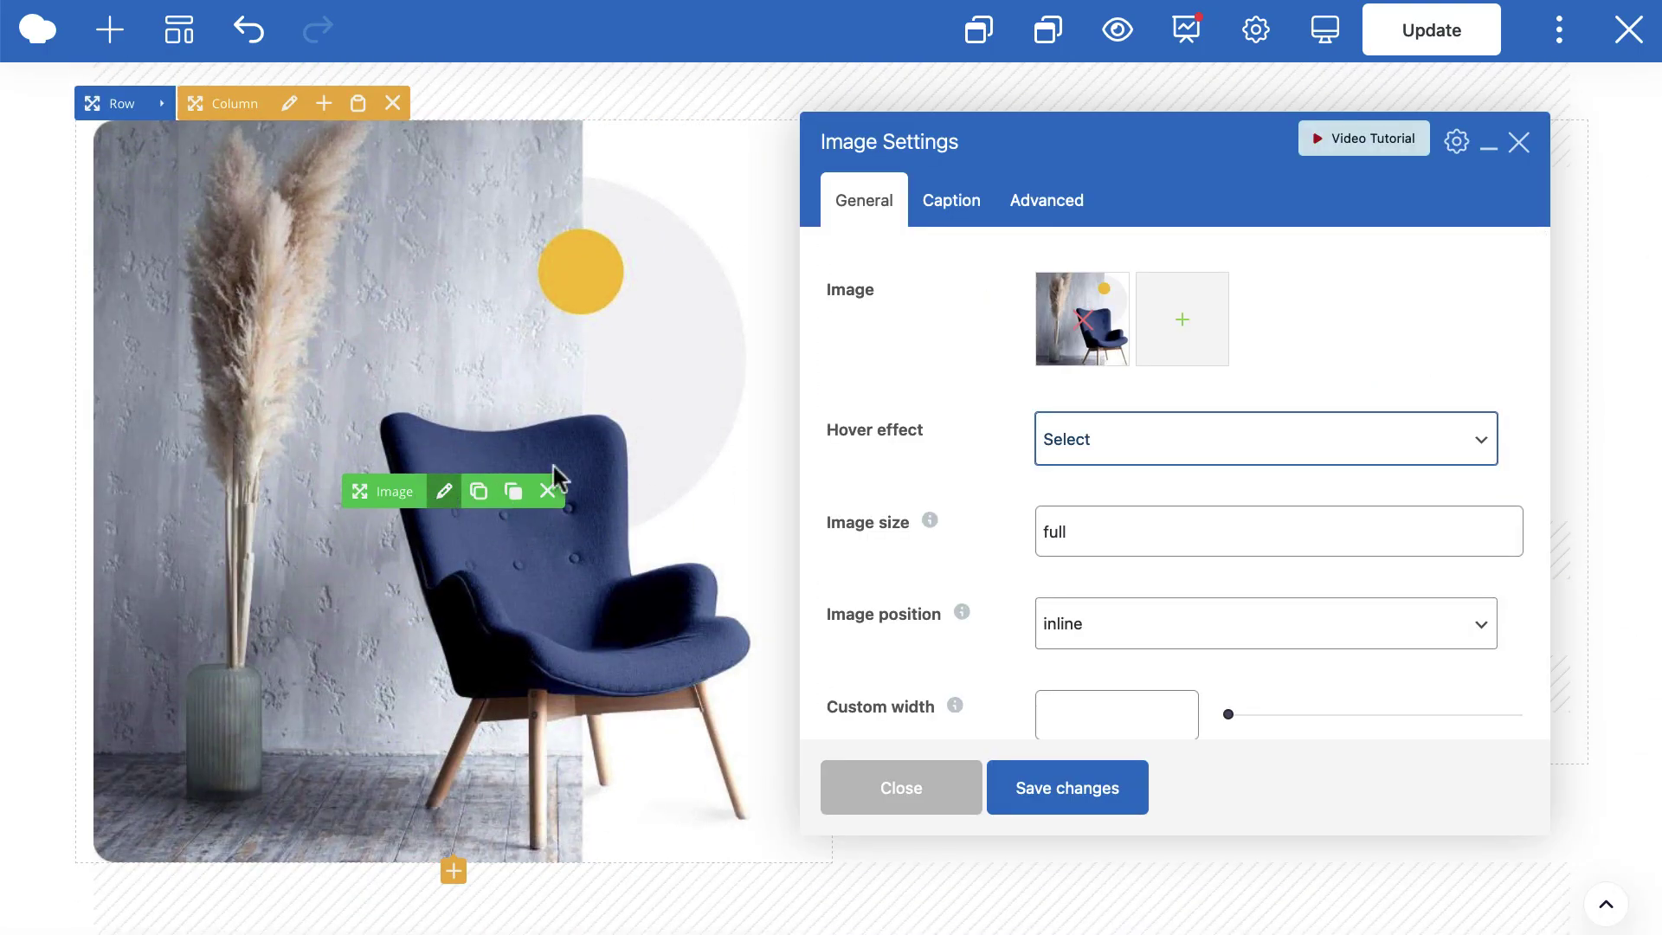
{"action": "left_click", "coordinate": [1047, 203]}
{"action": "scroll", "coordinate": [1049, 524], "scroll_direction": "down", "scroll_amount": 1}
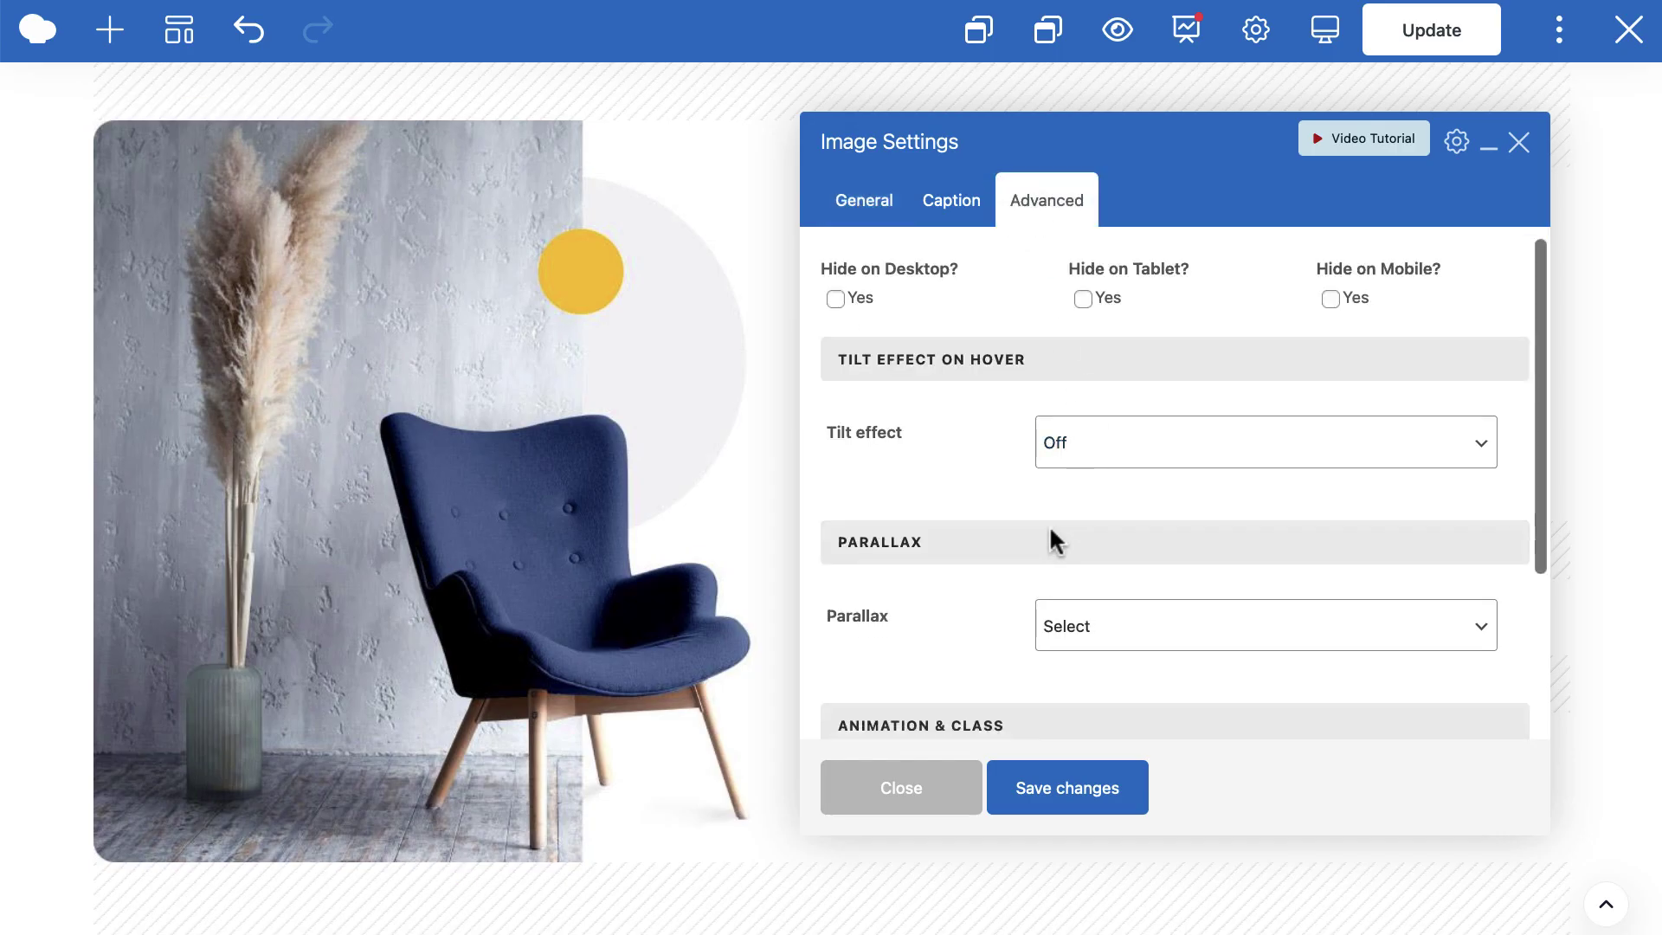
{"action": "scroll", "coordinate": [1049, 524], "scroll_direction": "down", "scroll_amount": 3}
{"action": "left_click", "coordinate": [1004, 616]}
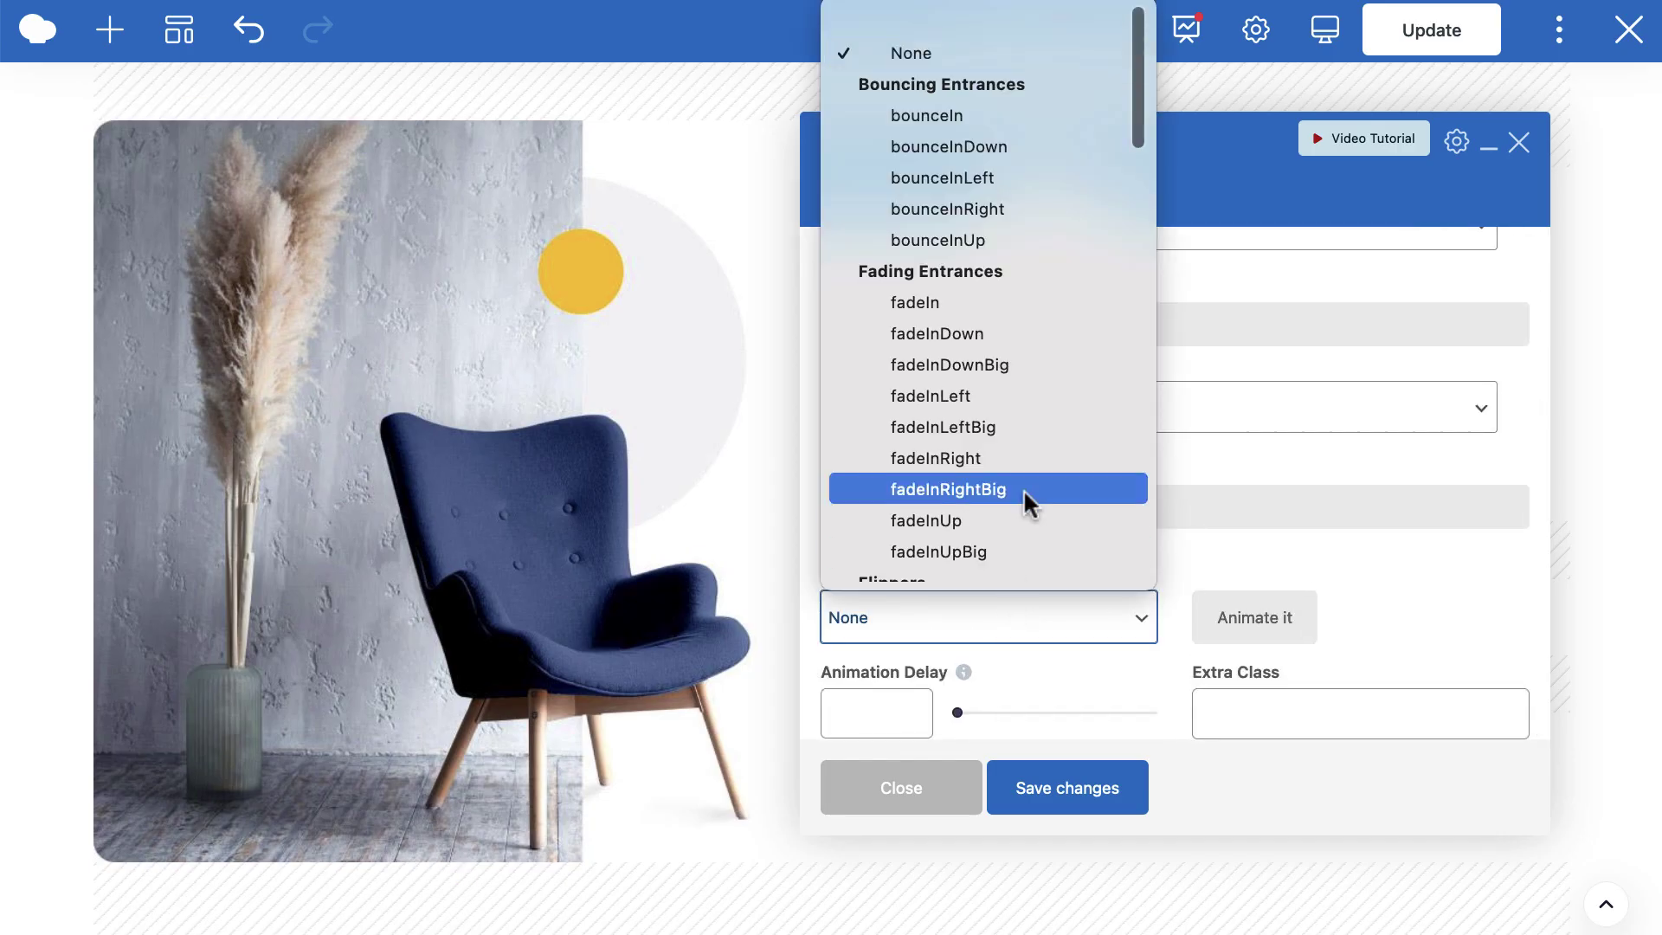
{"action": "scroll", "coordinate": [1023, 490], "scroll_direction": "down", "scroll_amount": 10}
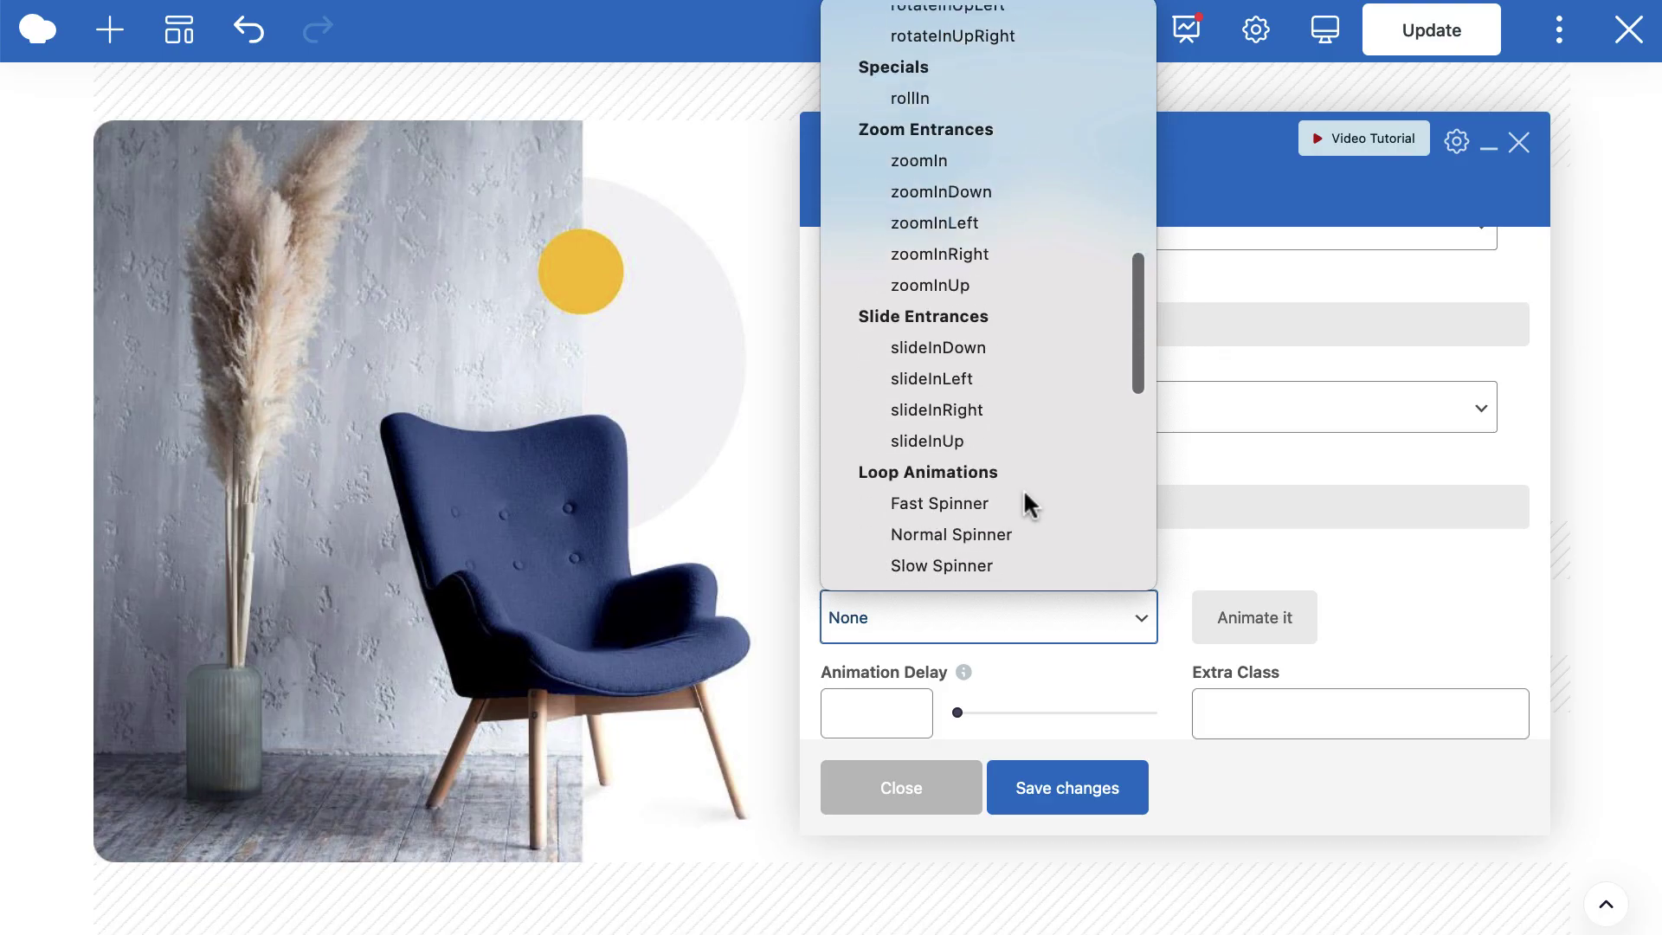
{"action": "scroll", "coordinate": [1023, 489], "scroll_direction": "down", "scroll_amount": 2}
{"action": "key", "text": "Escape"}
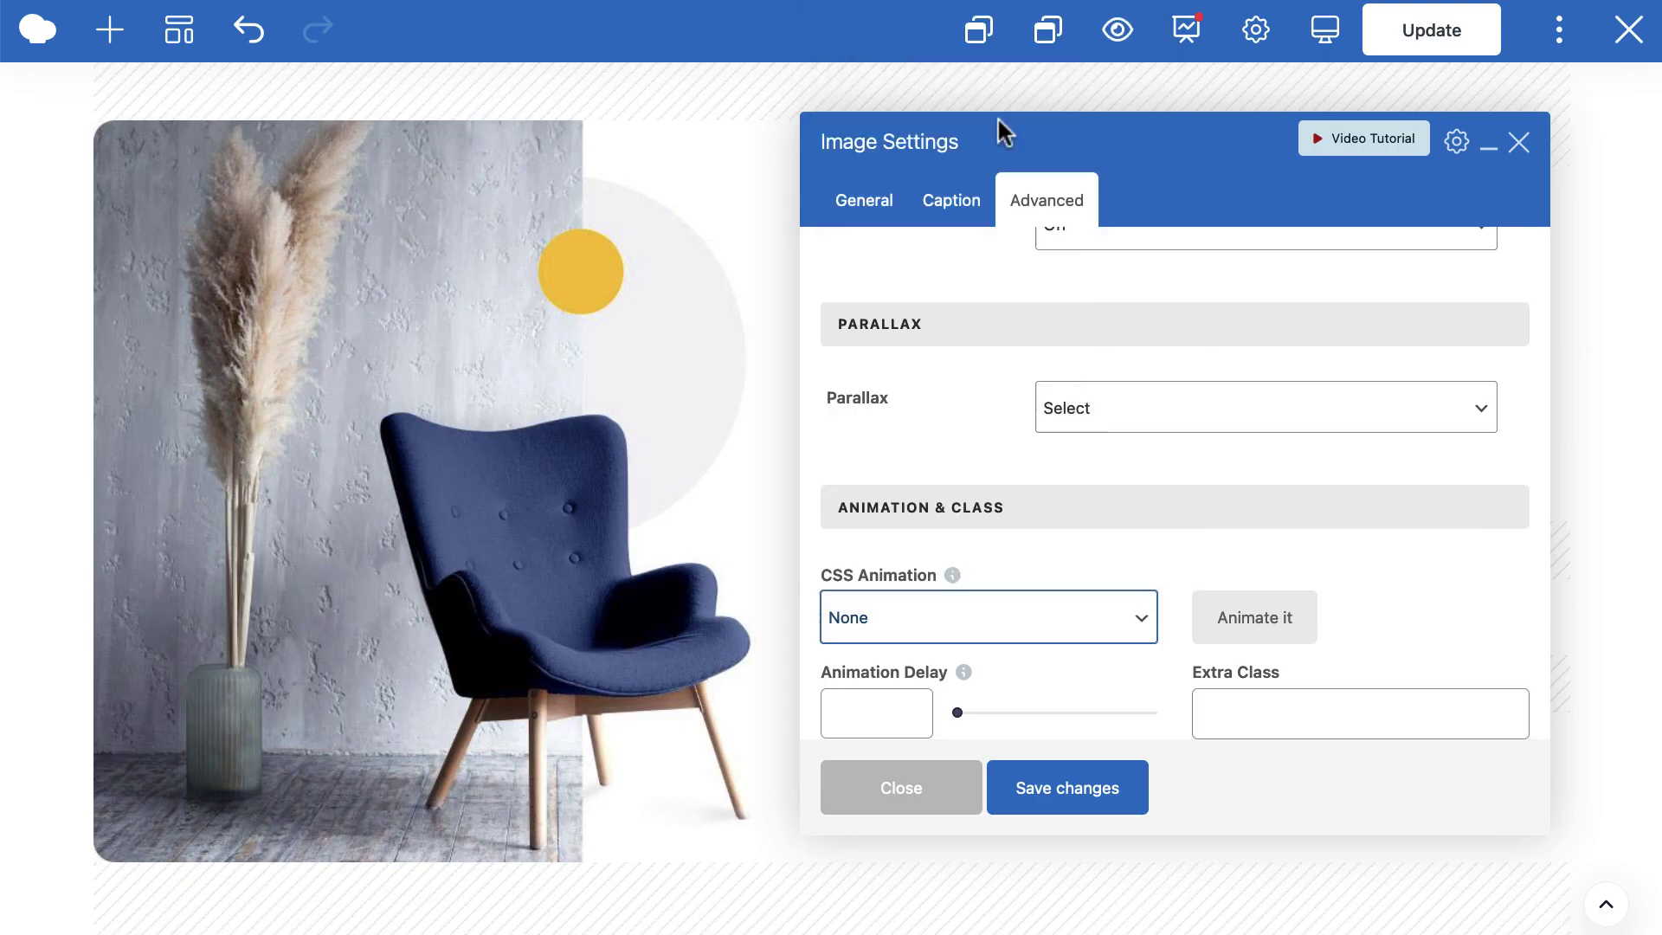
Give the armchair image the slideInLeft CSS animation with a 500 ms delay, save, and close its settings
{"action": "left_click", "coordinate": [935, 638]}
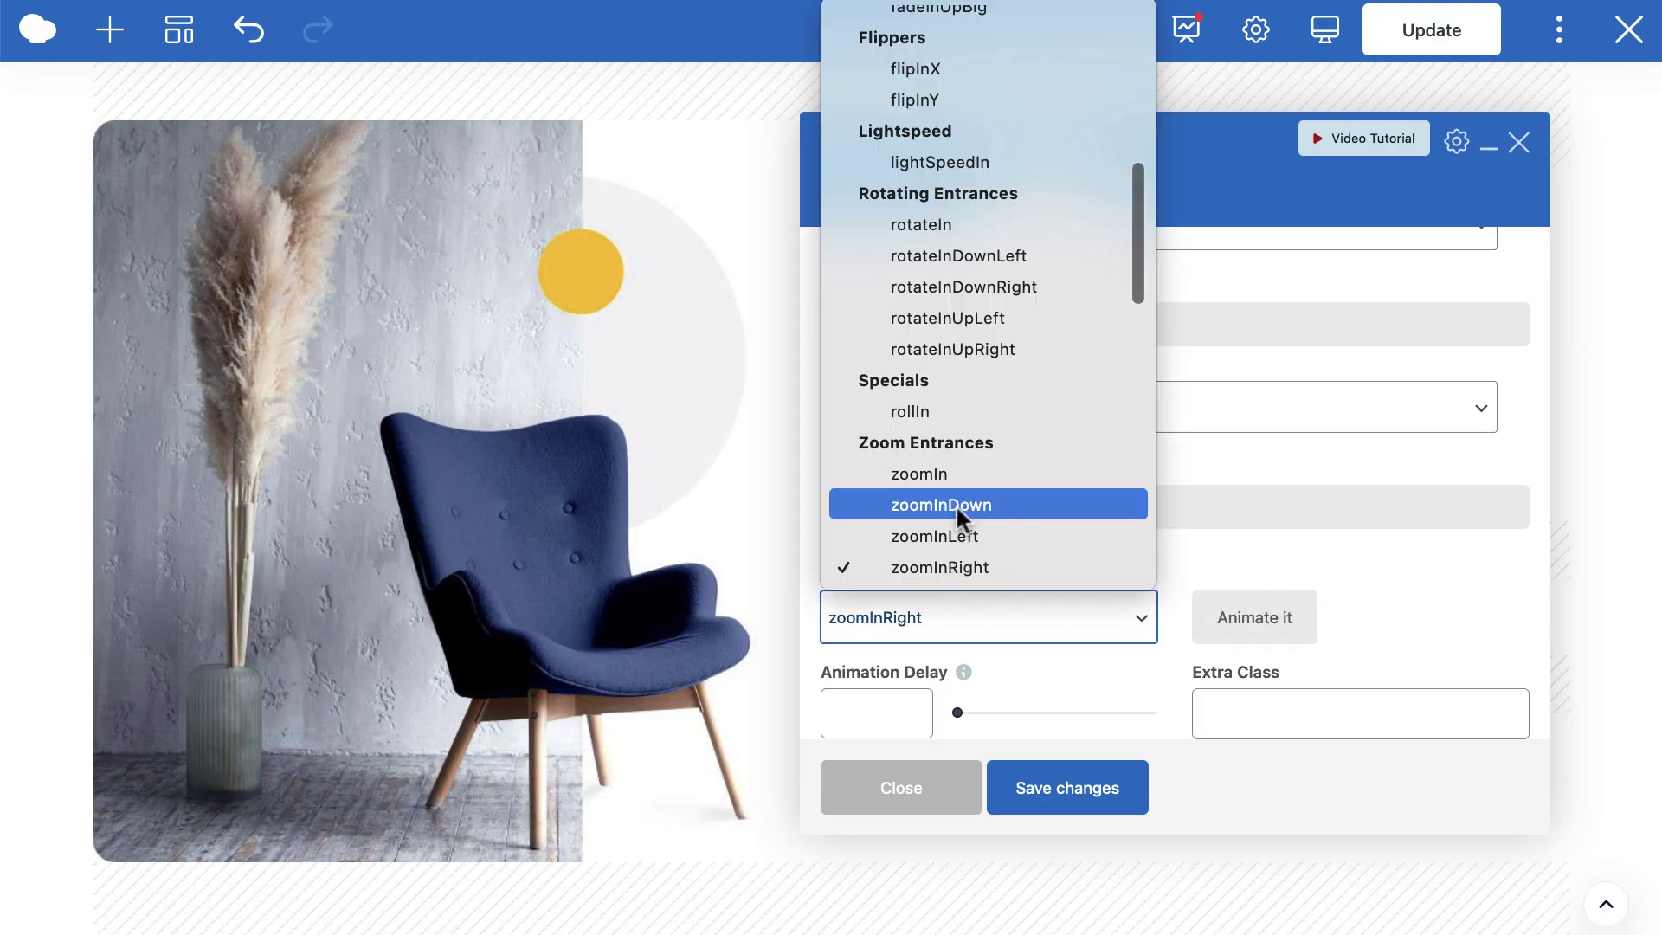
{"action": "scroll", "coordinate": [972, 448], "scroll_direction": "down", "scroll_amount": 1}
{"action": "scroll", "coordinate": [973, 448], "scroll_direction": "down", "scroll_amount": 5}
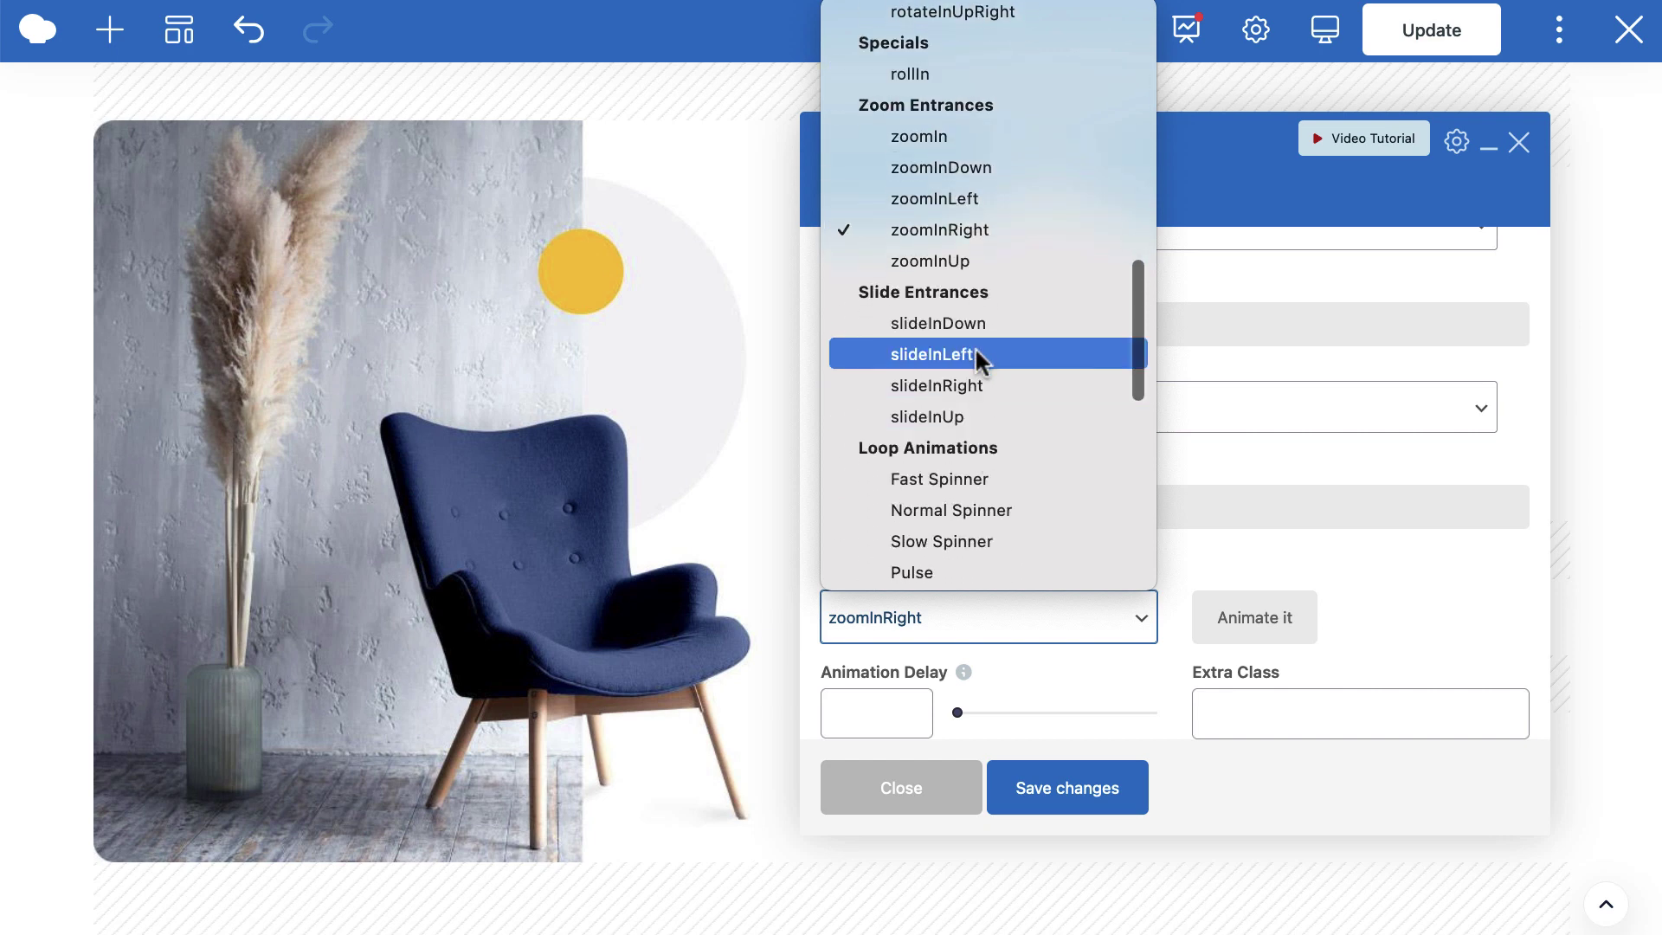
{"action": "left_click", "coordinate": [974, 354]}
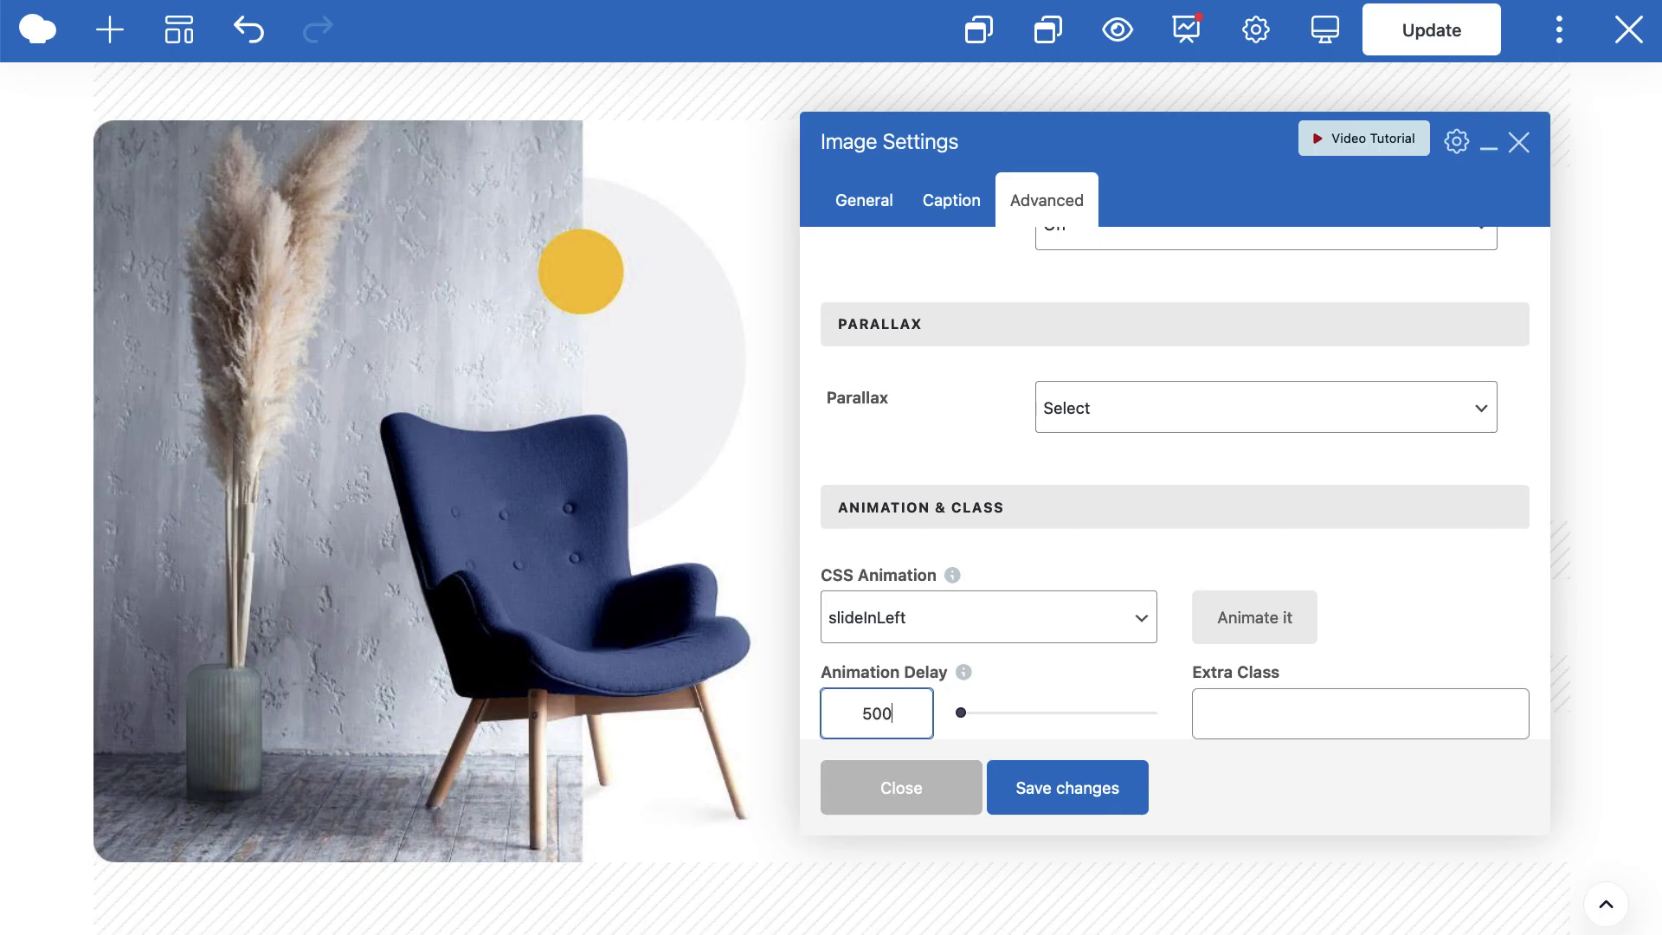
{"action": "left_click", "coordinate": [1069, 788]}
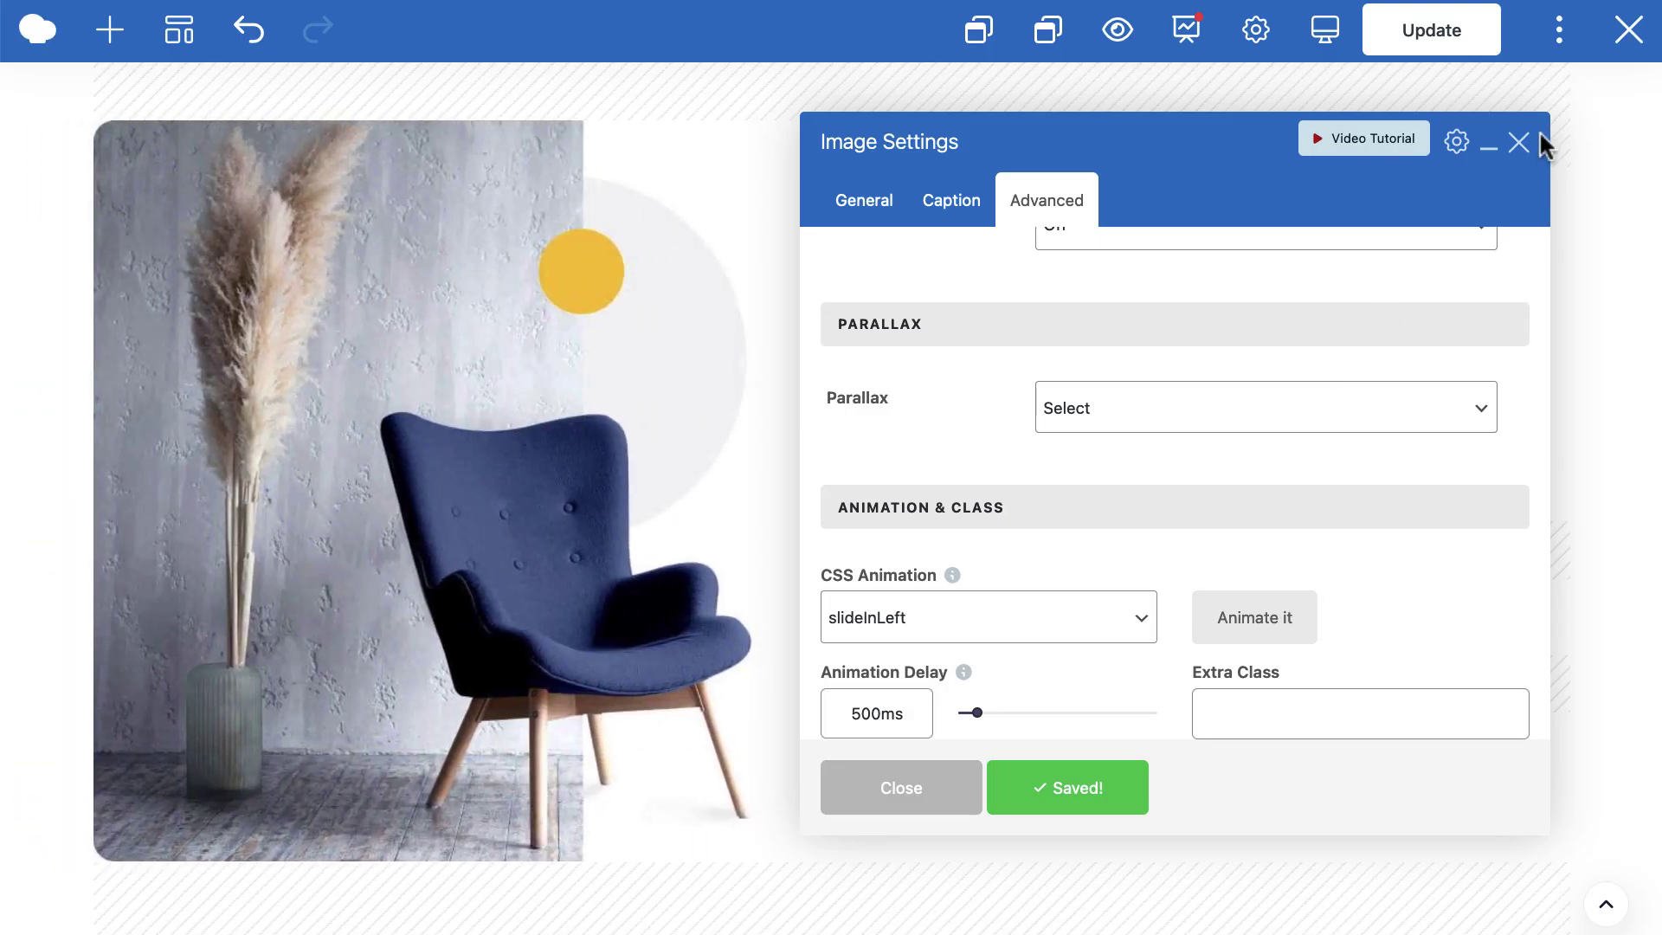
{"action": "left_click", "coordinate": [1519, 144]}
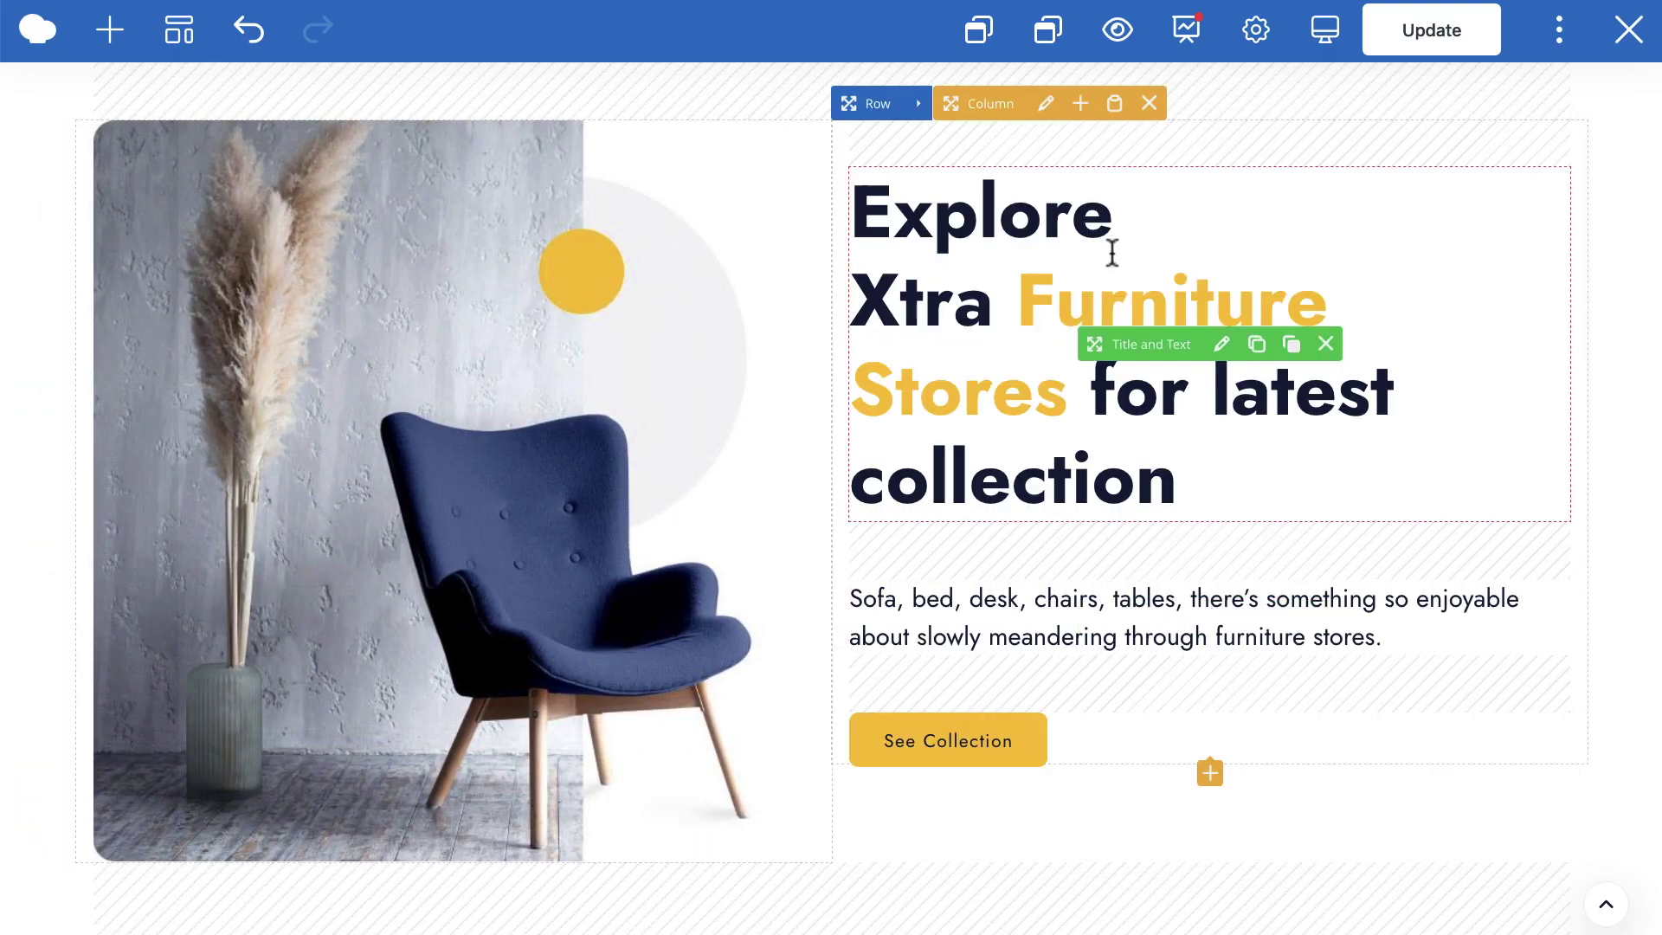
Give the "Explore Xtra Furniture Stores for latest collection" heading the slideInRight CSS animation with a 700 ms delay, save, and close its settings
{"action": "left_click", "coordinate": [1221, 346]}
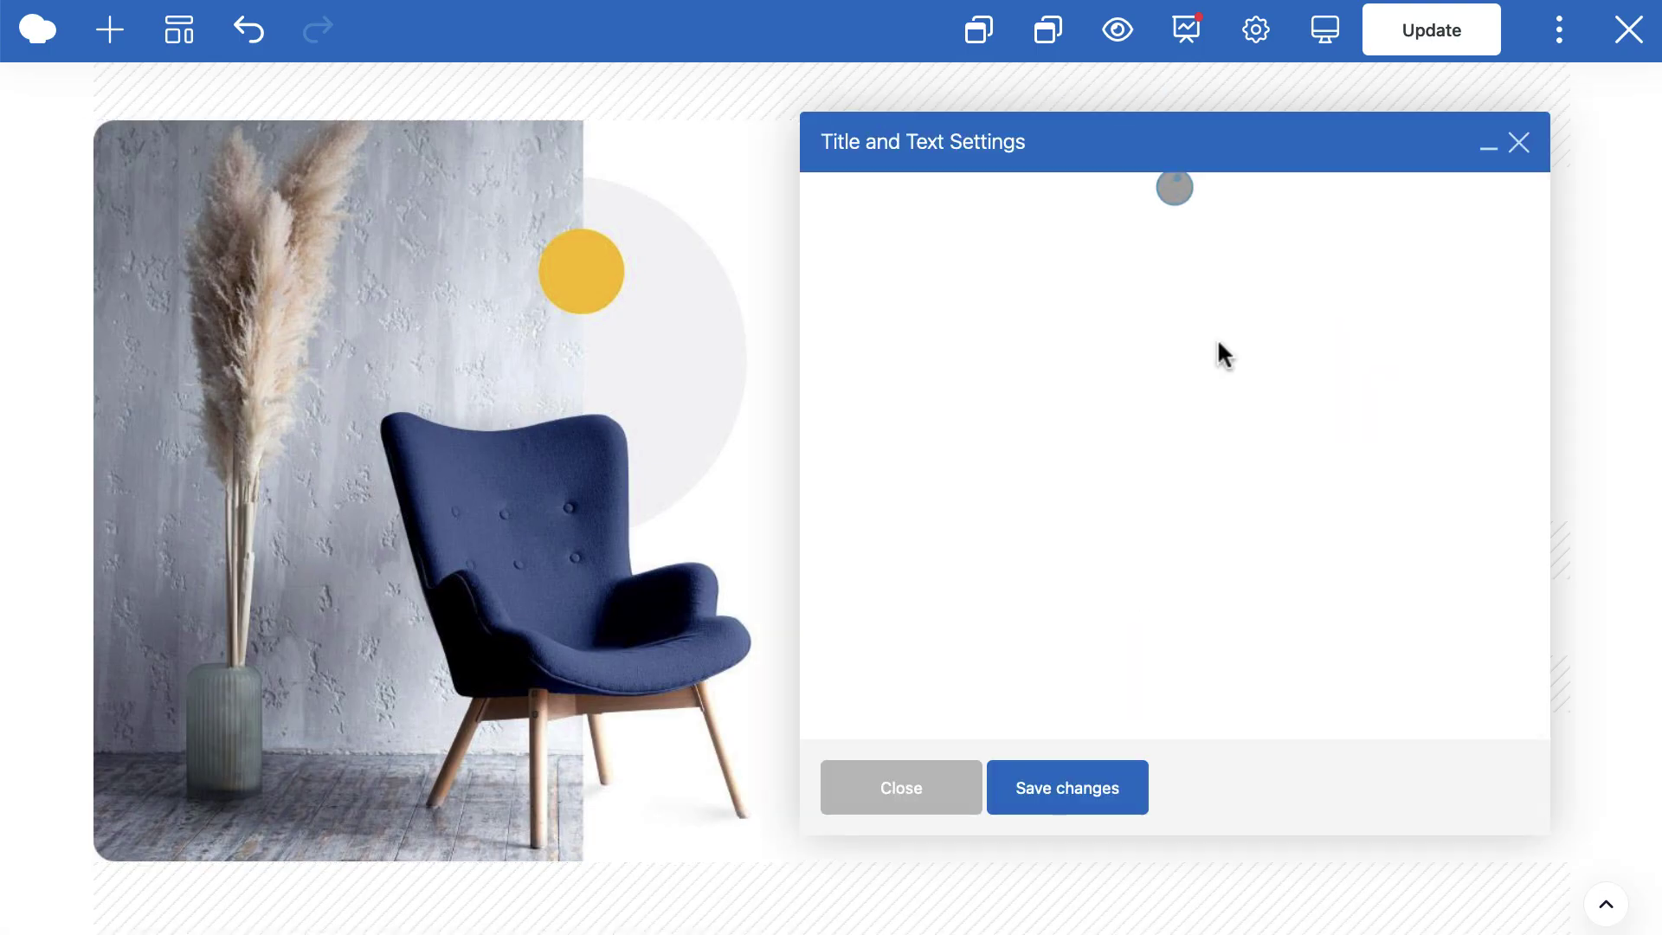
{"action": "left_click_drag", "start_coordinate": [1164, 155], "coordinate": [391, 156]}
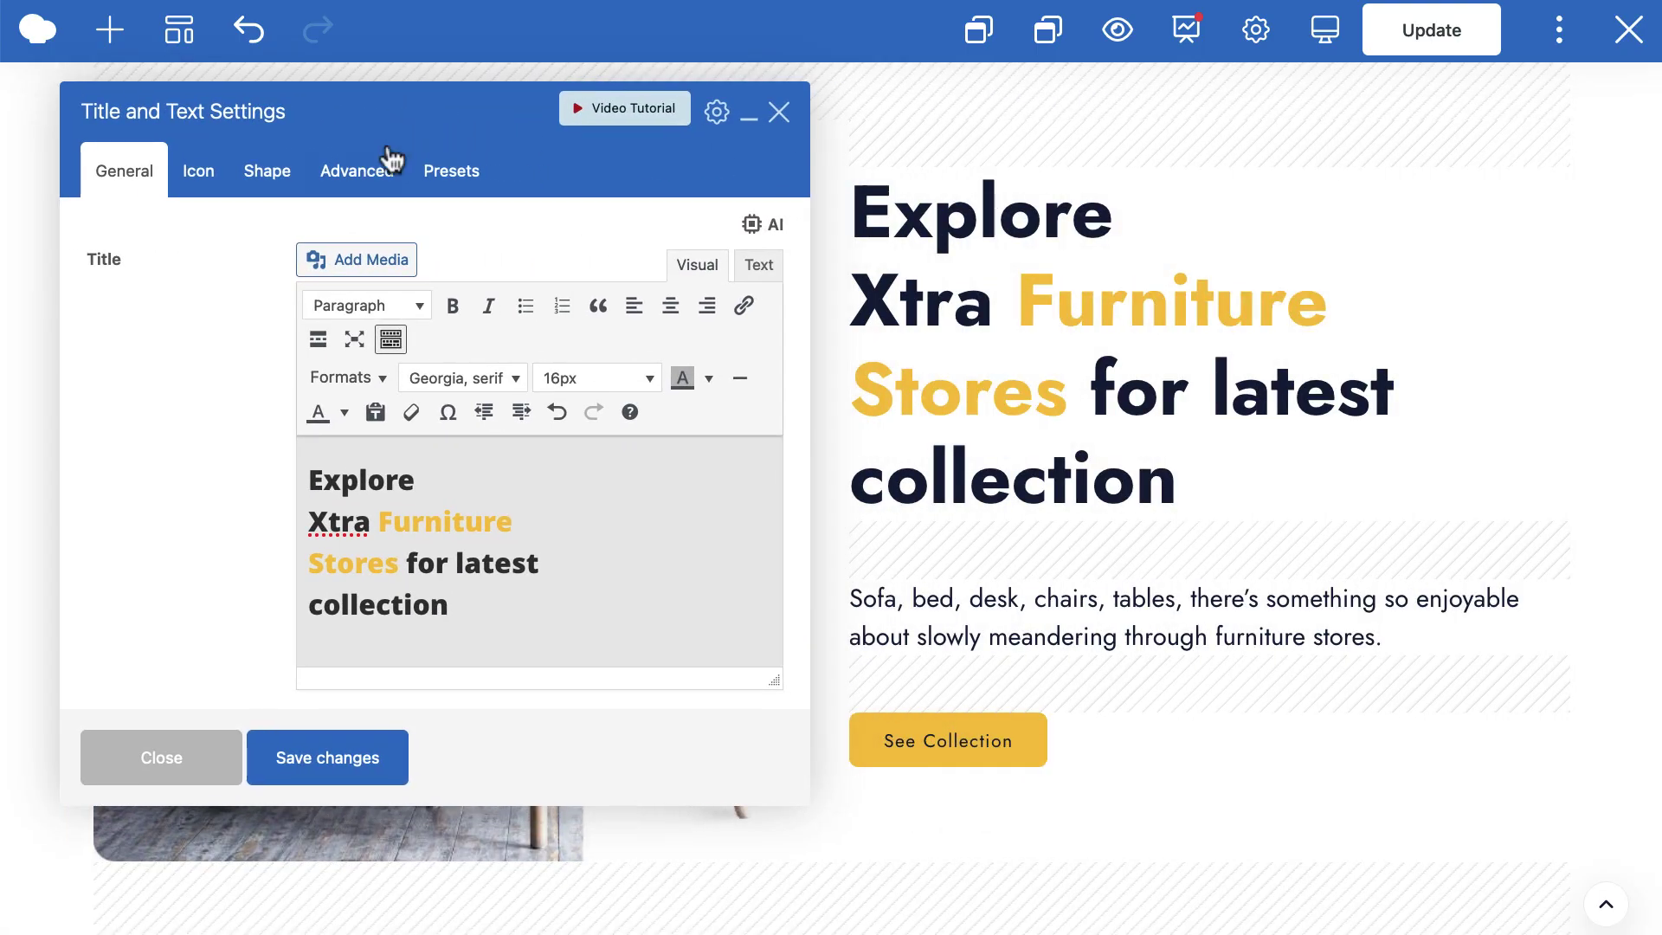
{"action": "left_click", "coordinate": [351, 173]}
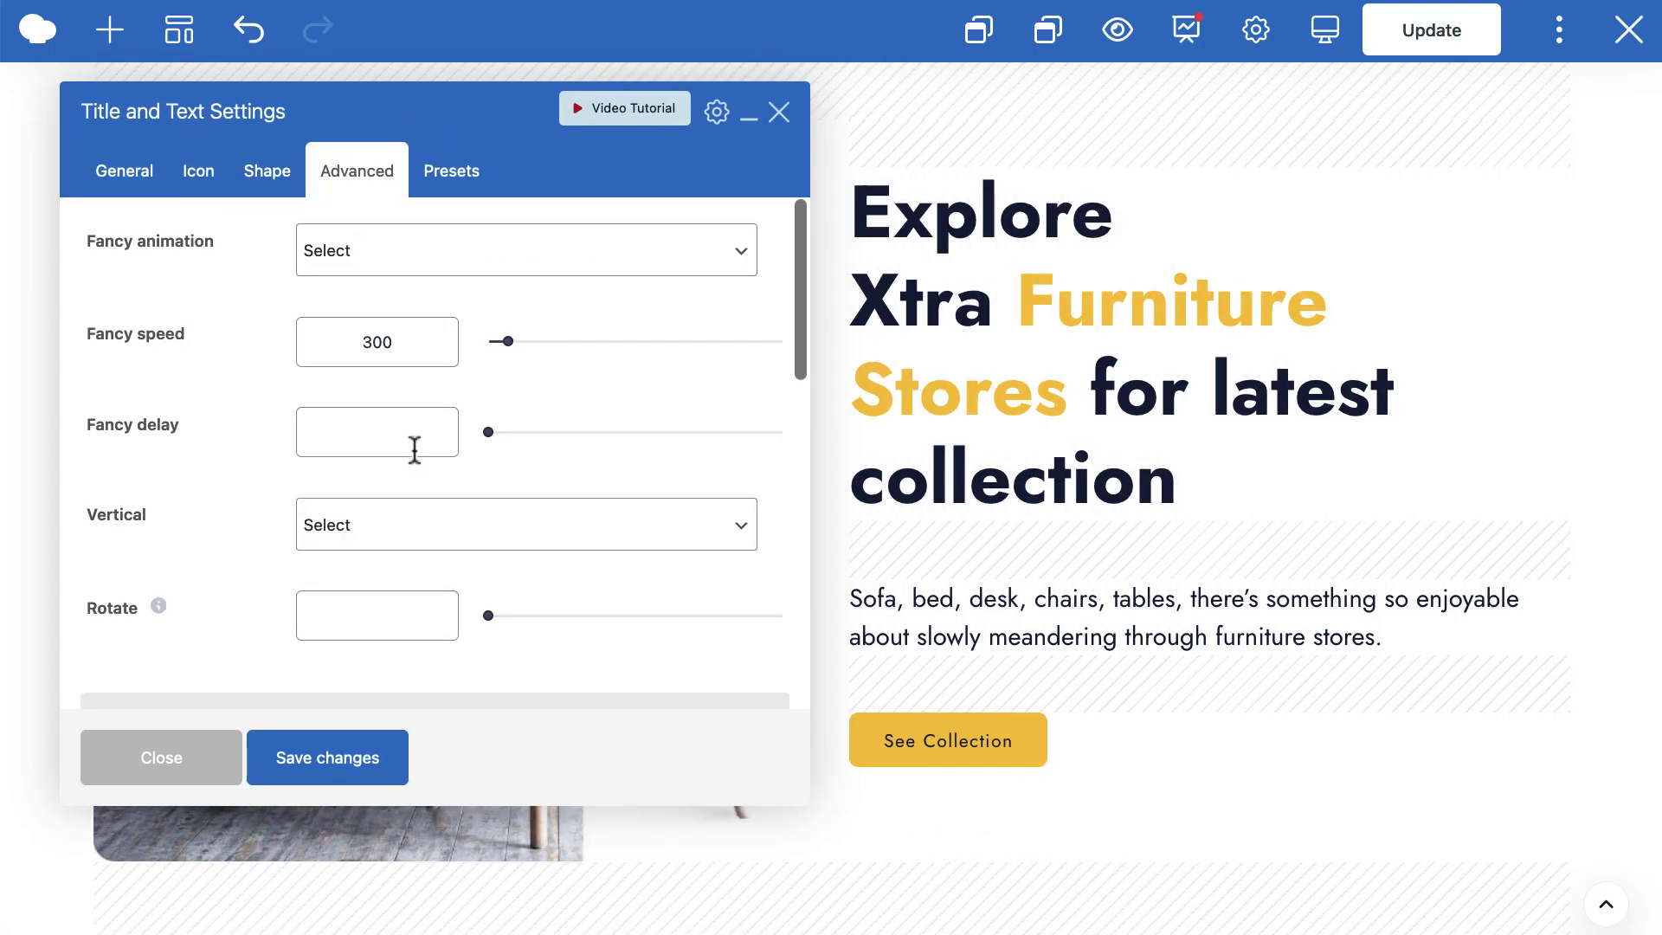
{"action": "scroll", "coordinate": [530, 494], "scroll_direction": "down", "scroll_amount": 1}
{"action": "scroll", "coordinate": [530, 493], "scroll_direction": "down", "scroll_amount": 5}
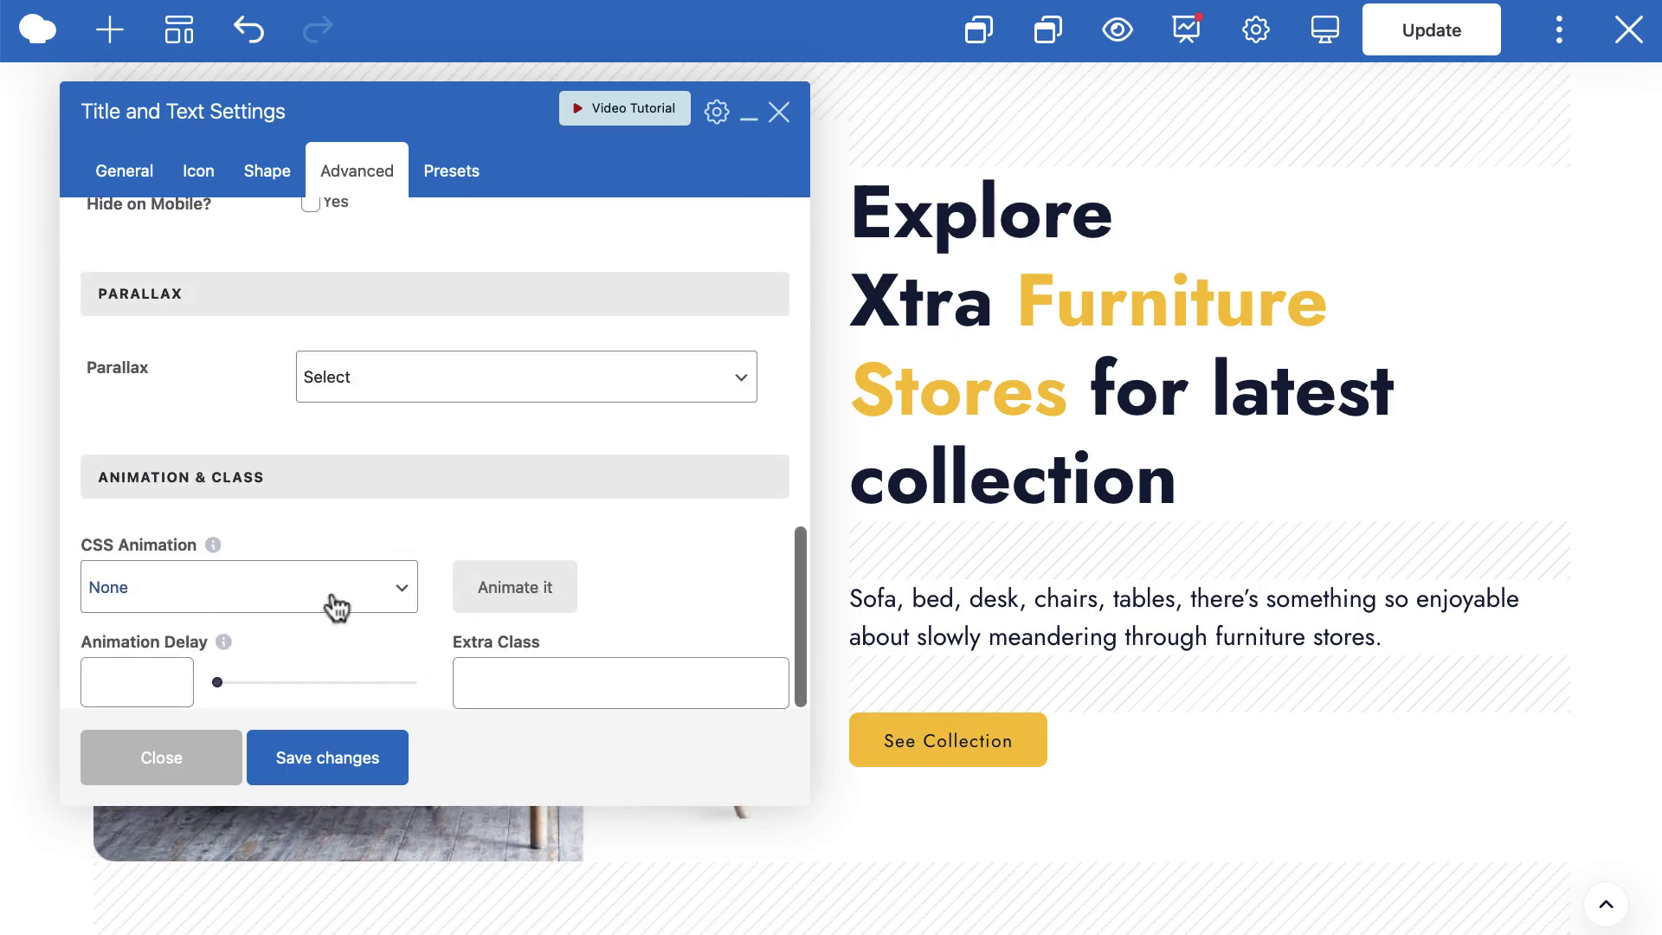
{"action": "left_click", "coordinate": [326, 582]}
{"action": "scroll", "coordinate": [308, 443], "scroll_direction": "down", "scroll_amount": 10}
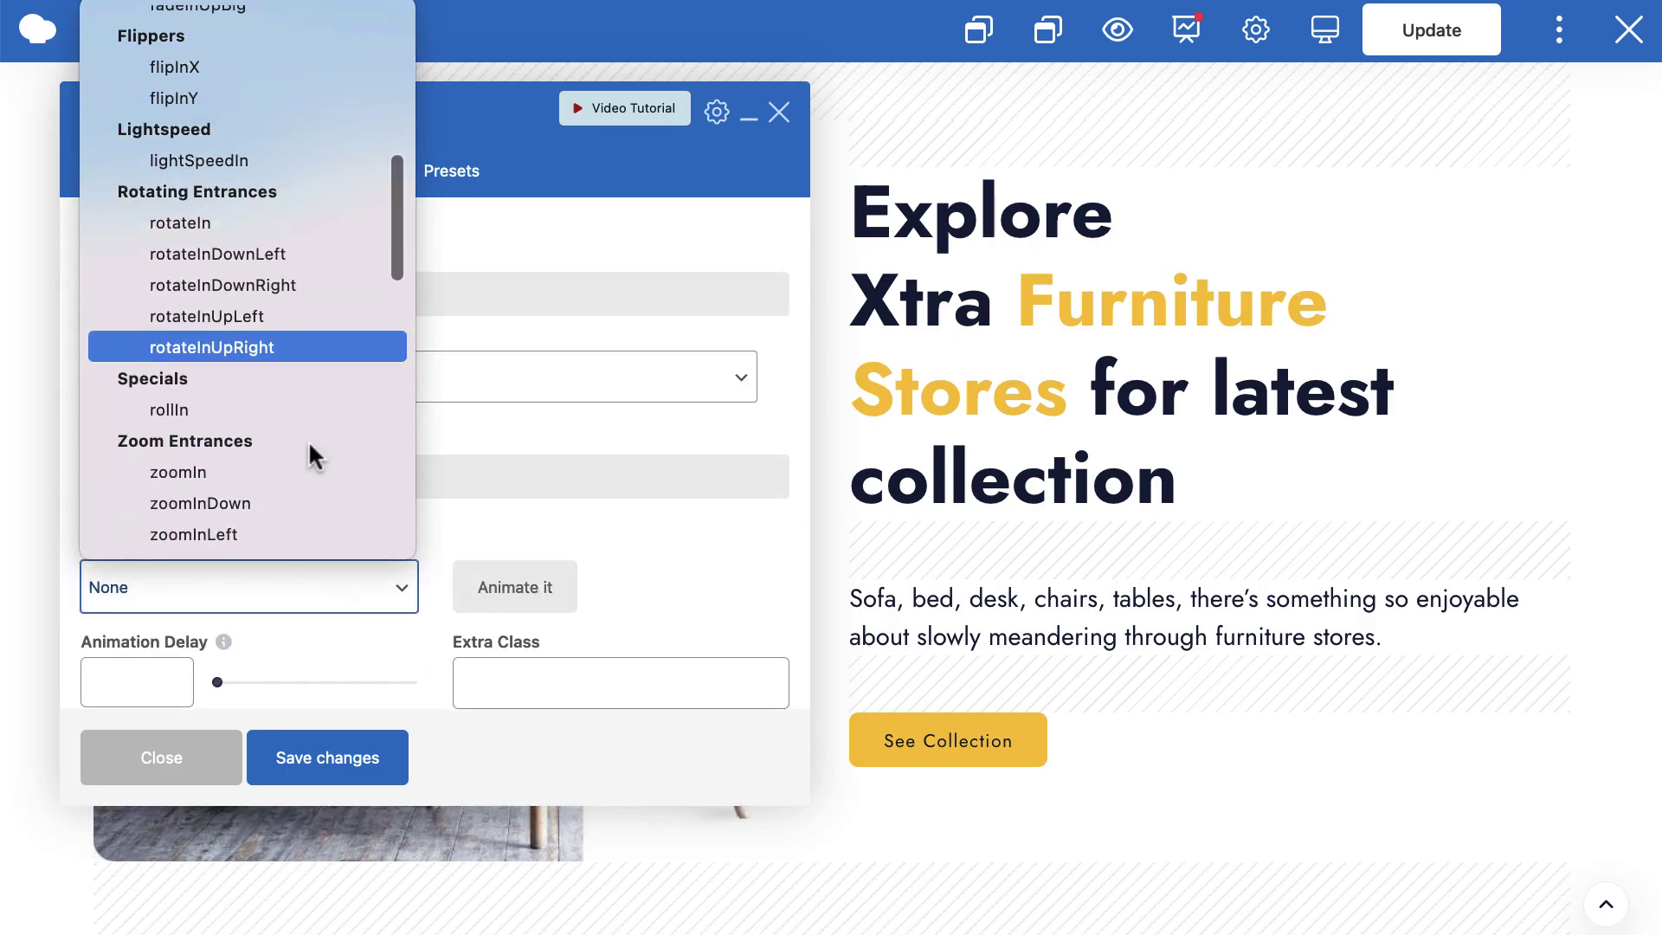
{"action": "scroll", "coordinate": [310, 453], "scroll_direction": "up", "scroll_amount": 5}
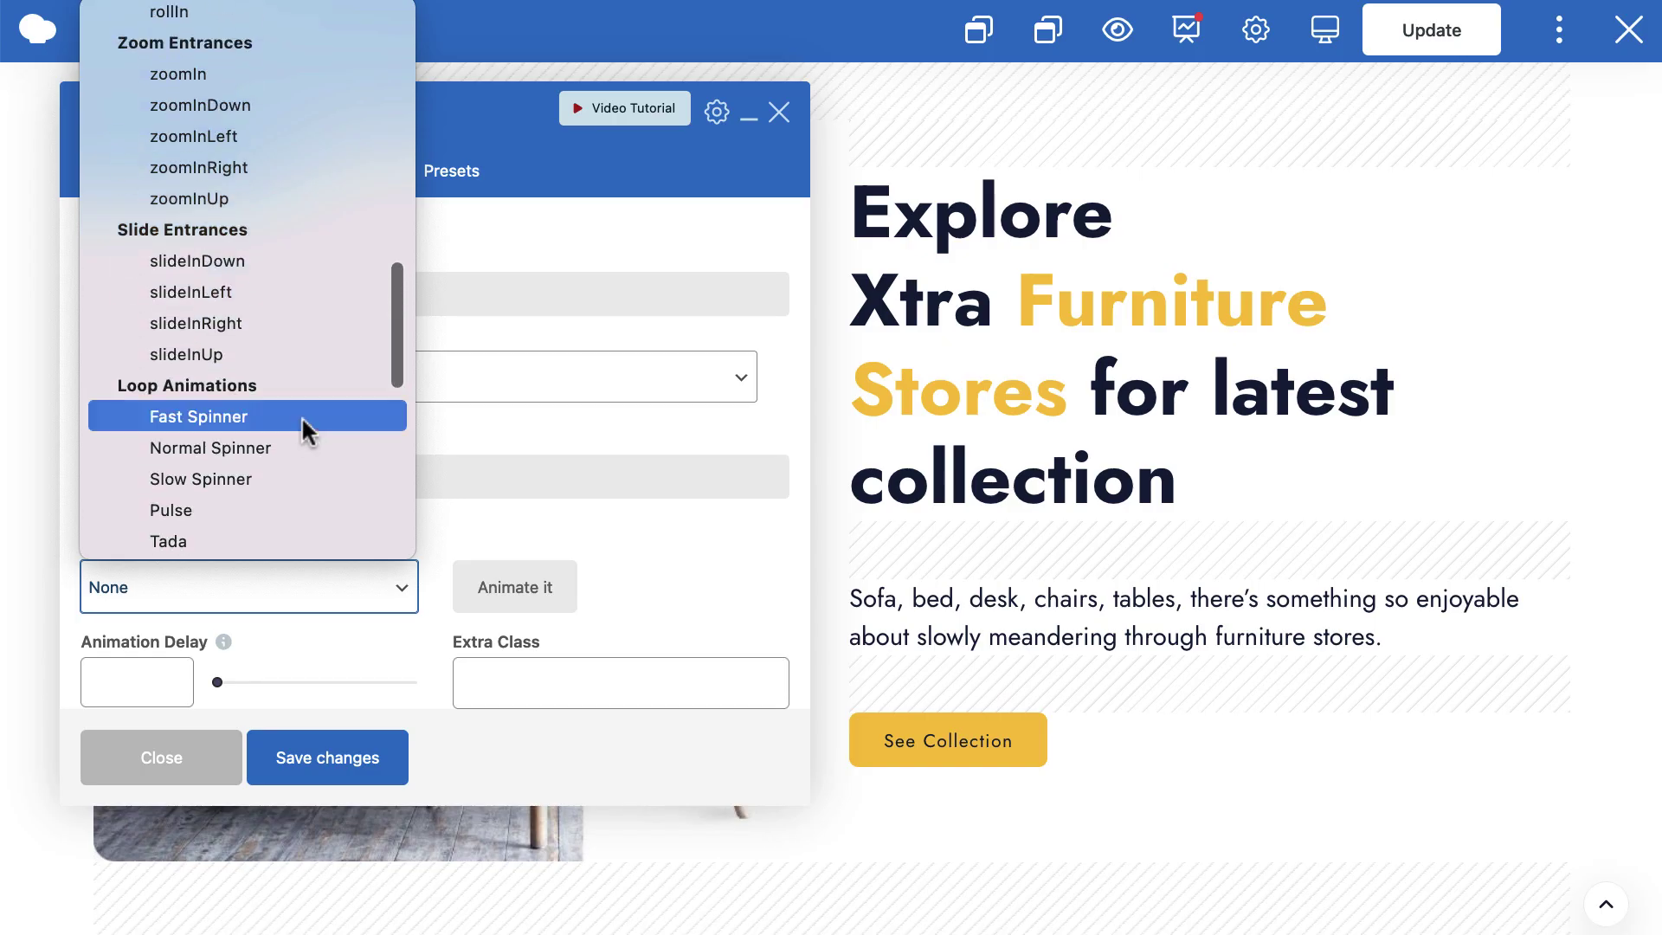
{"action": "left_click", "coordinate": [286, 323]}
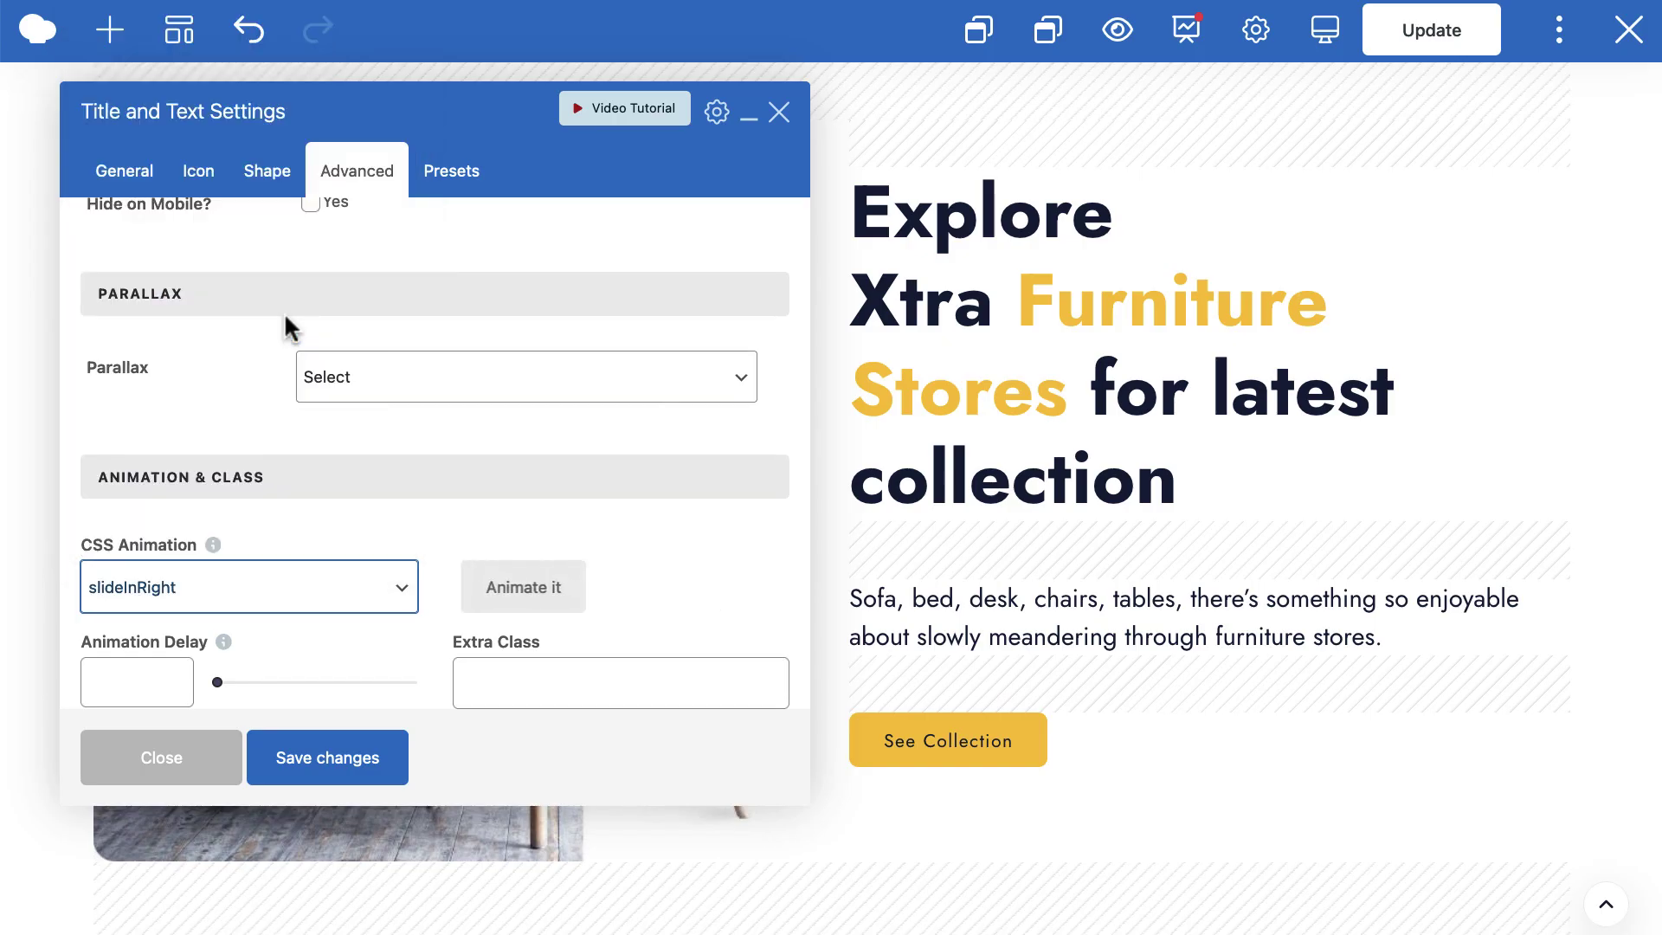
{"action": "left_click", "coordinate": [146, 679]}
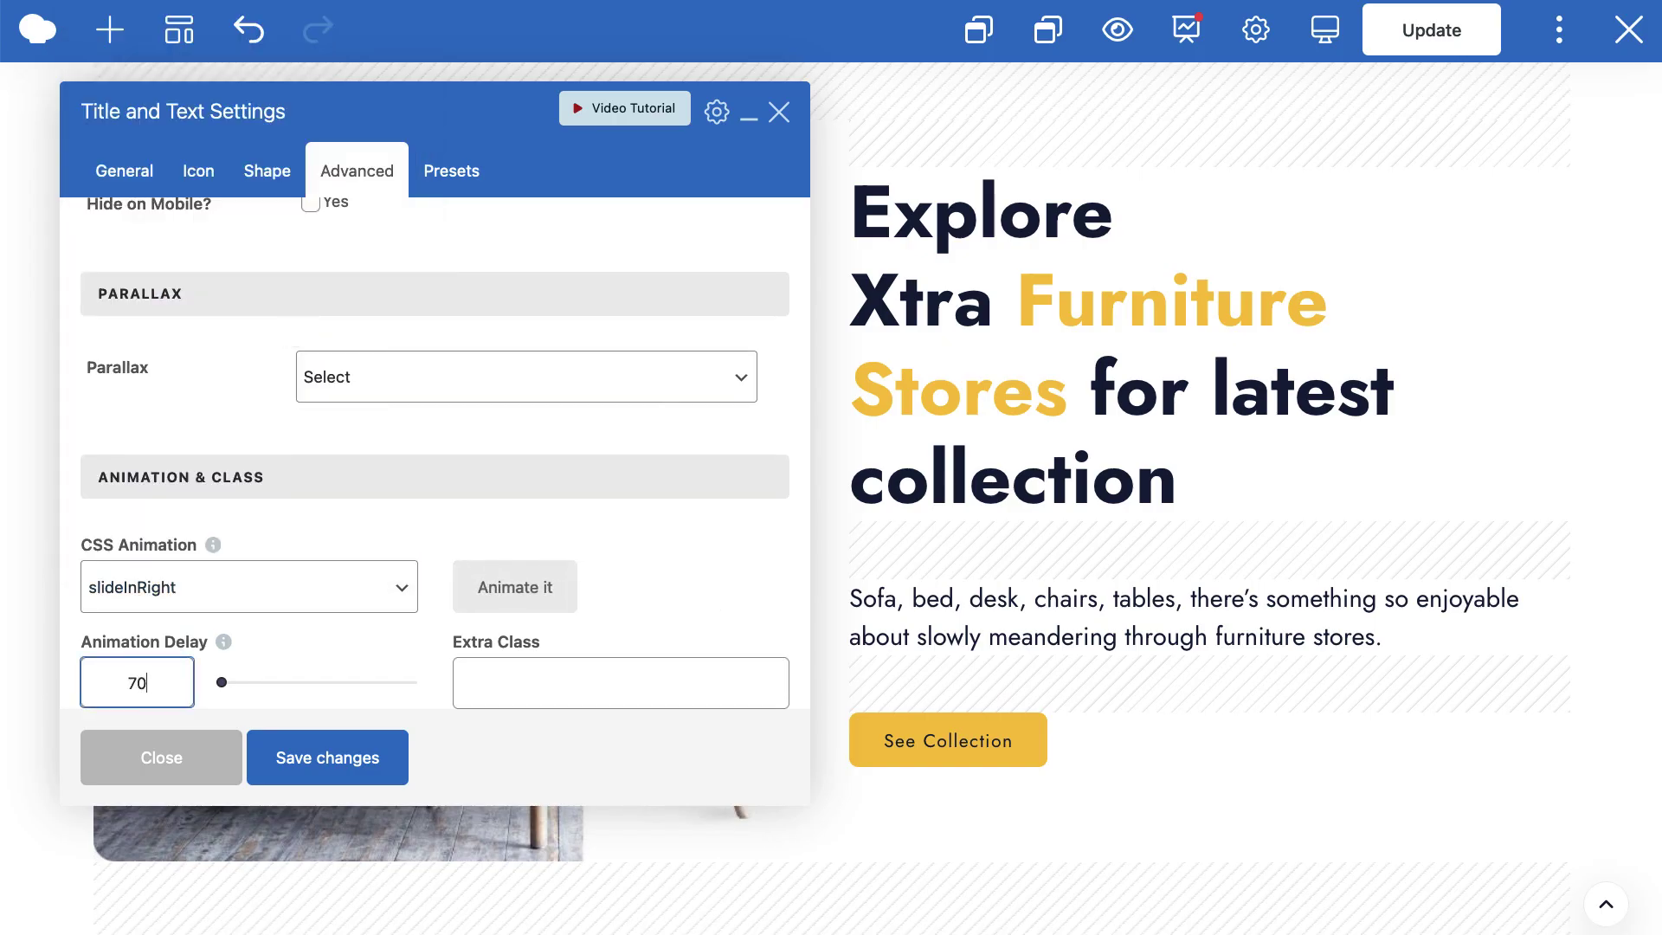
{"action": "left_click", "coordinate": [254, 765]}
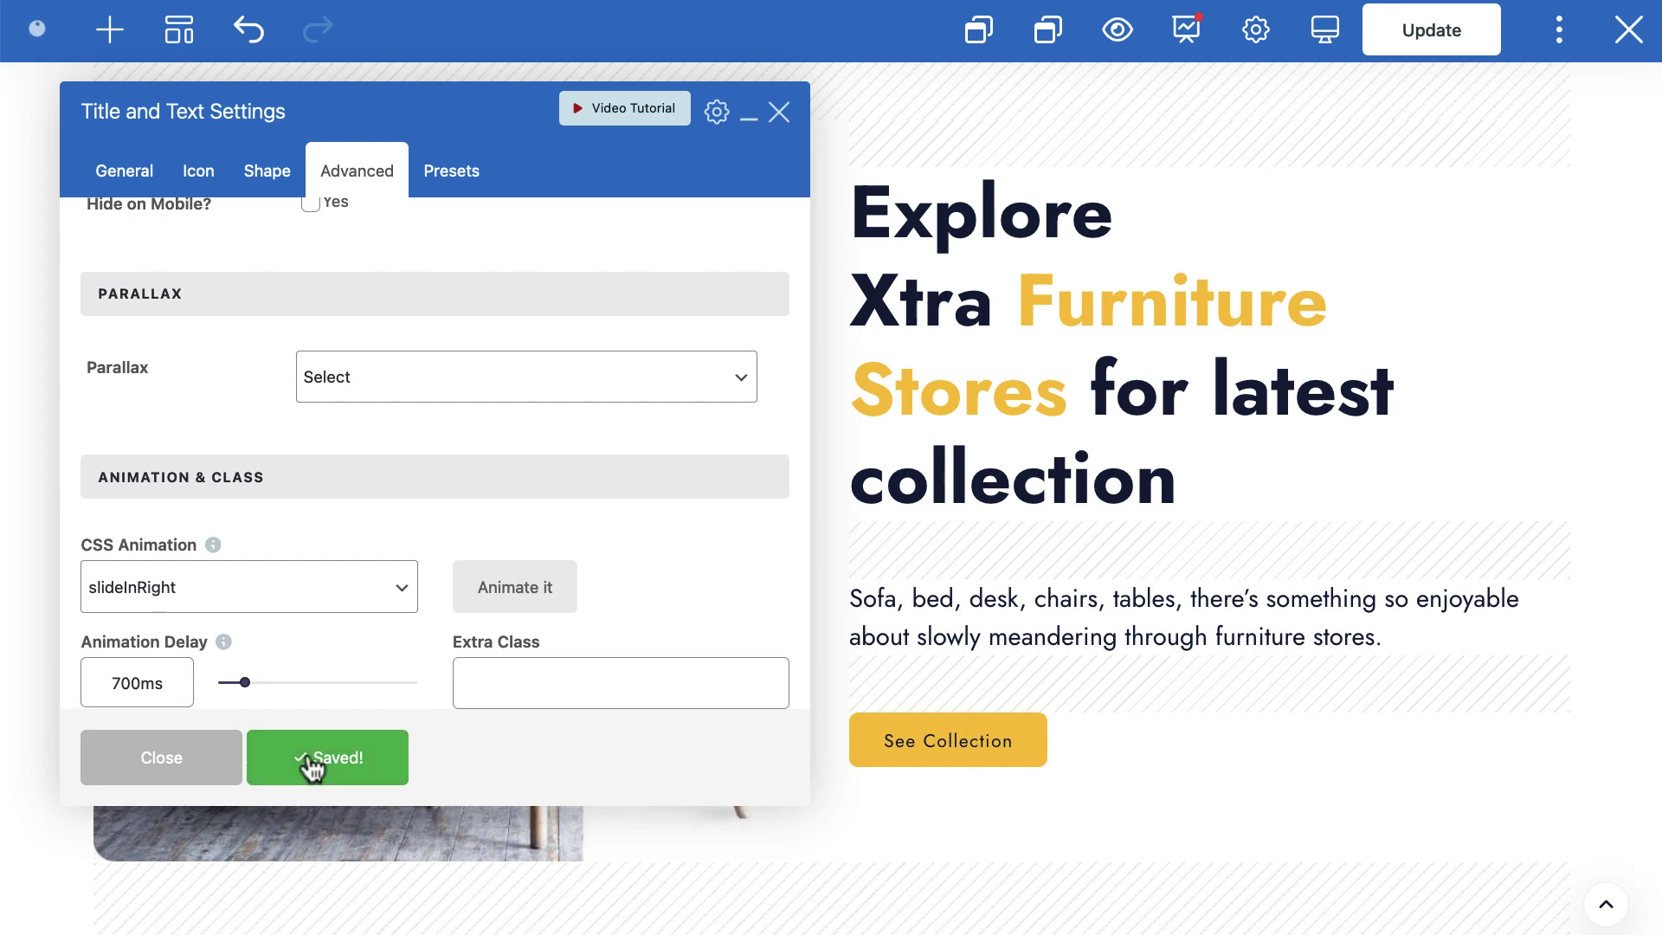
{"action": "left_click", "coordinate": [778, 112]}
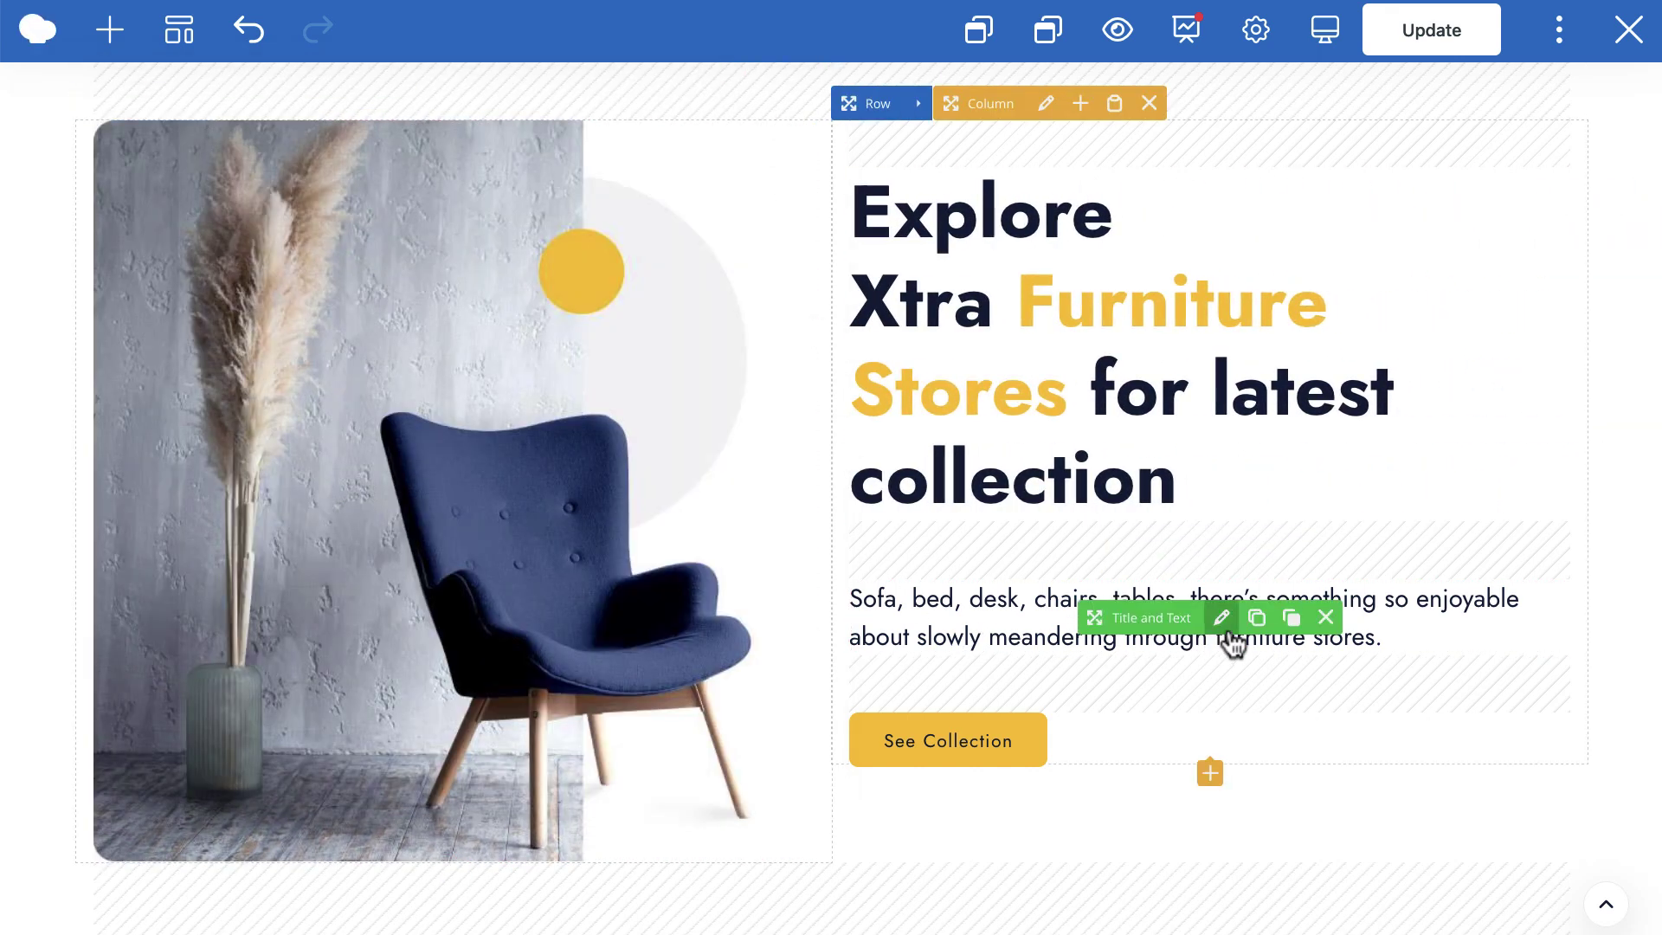
Give the paragraph below the furniture stores heading the slideInRight CSS animation with an 1100 ms delay, save, and close its settings
{"action": "left_click", "coordinate": [1222, 618]}
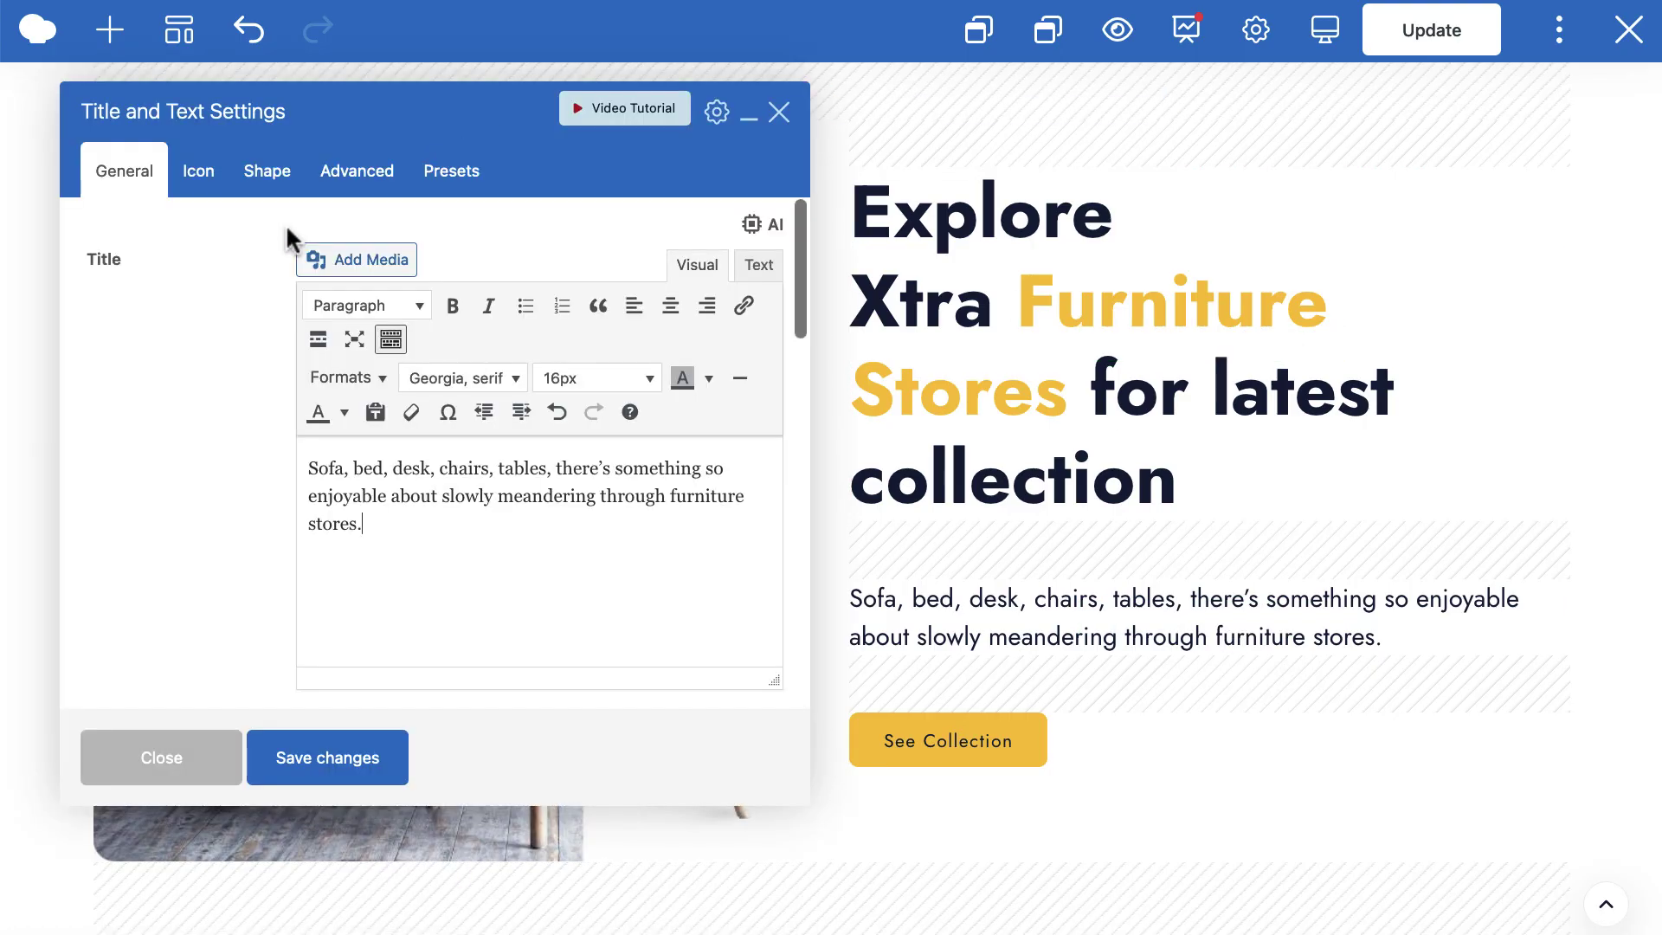
{"action": "left_click", "coordinate": [372, 177]}
{"action": "scroll", "coordinate": [454, 543], "scroll_direction": "down", "scroll_amount": 10}
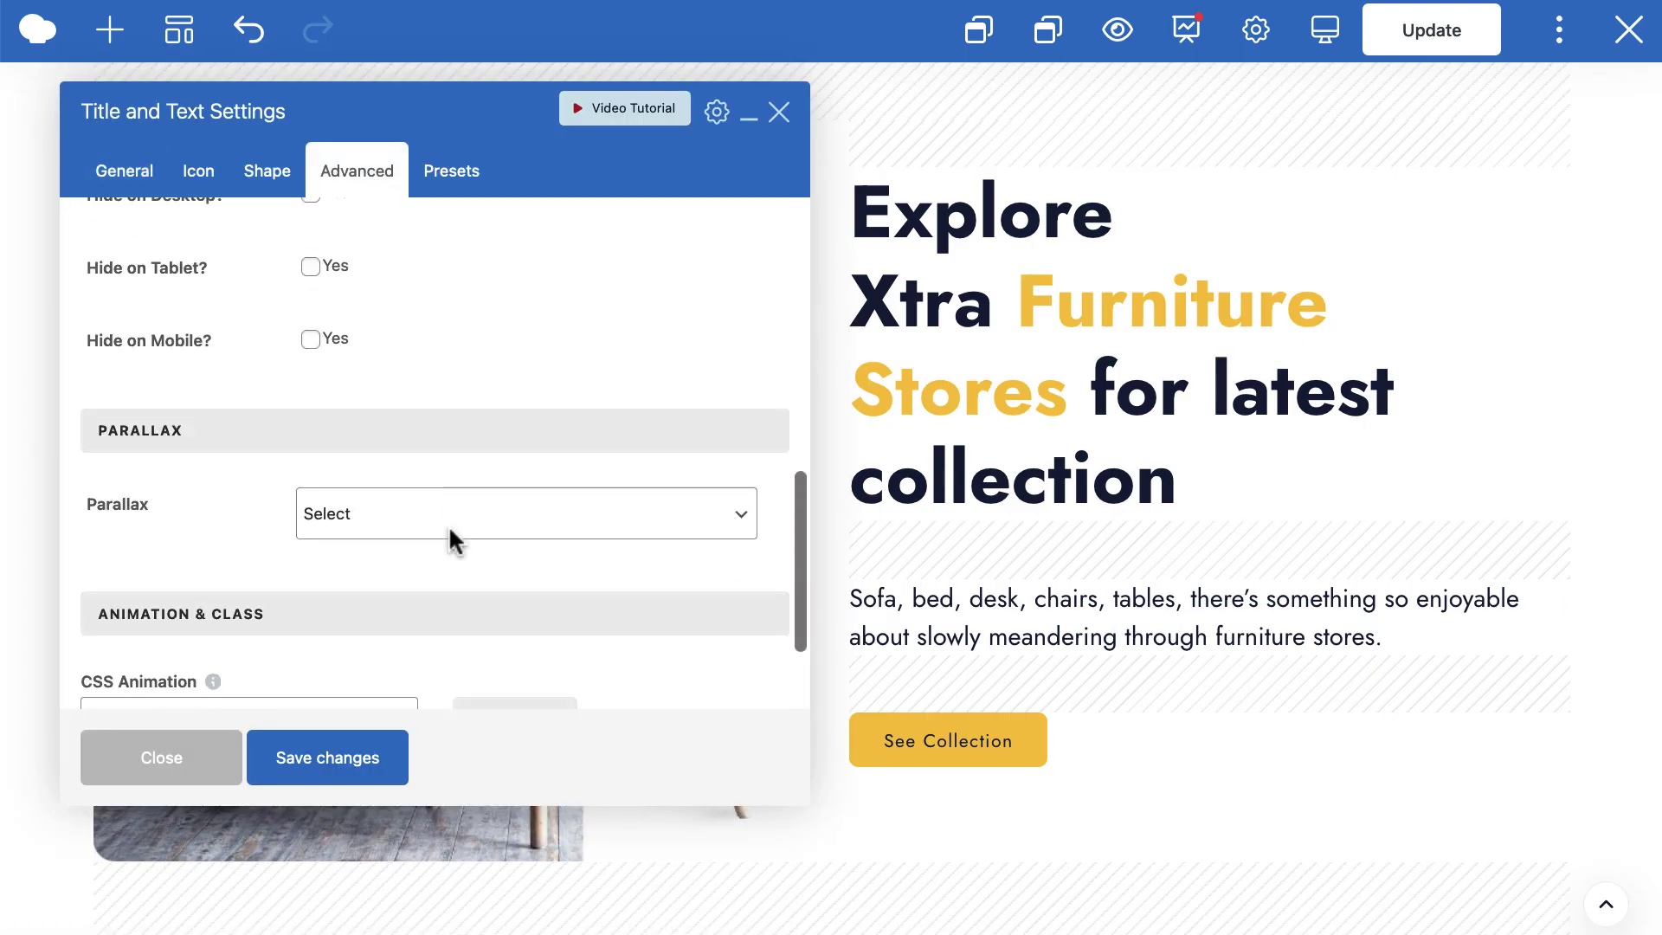
{"action": "left_click", "coordinate": [386, 584]}
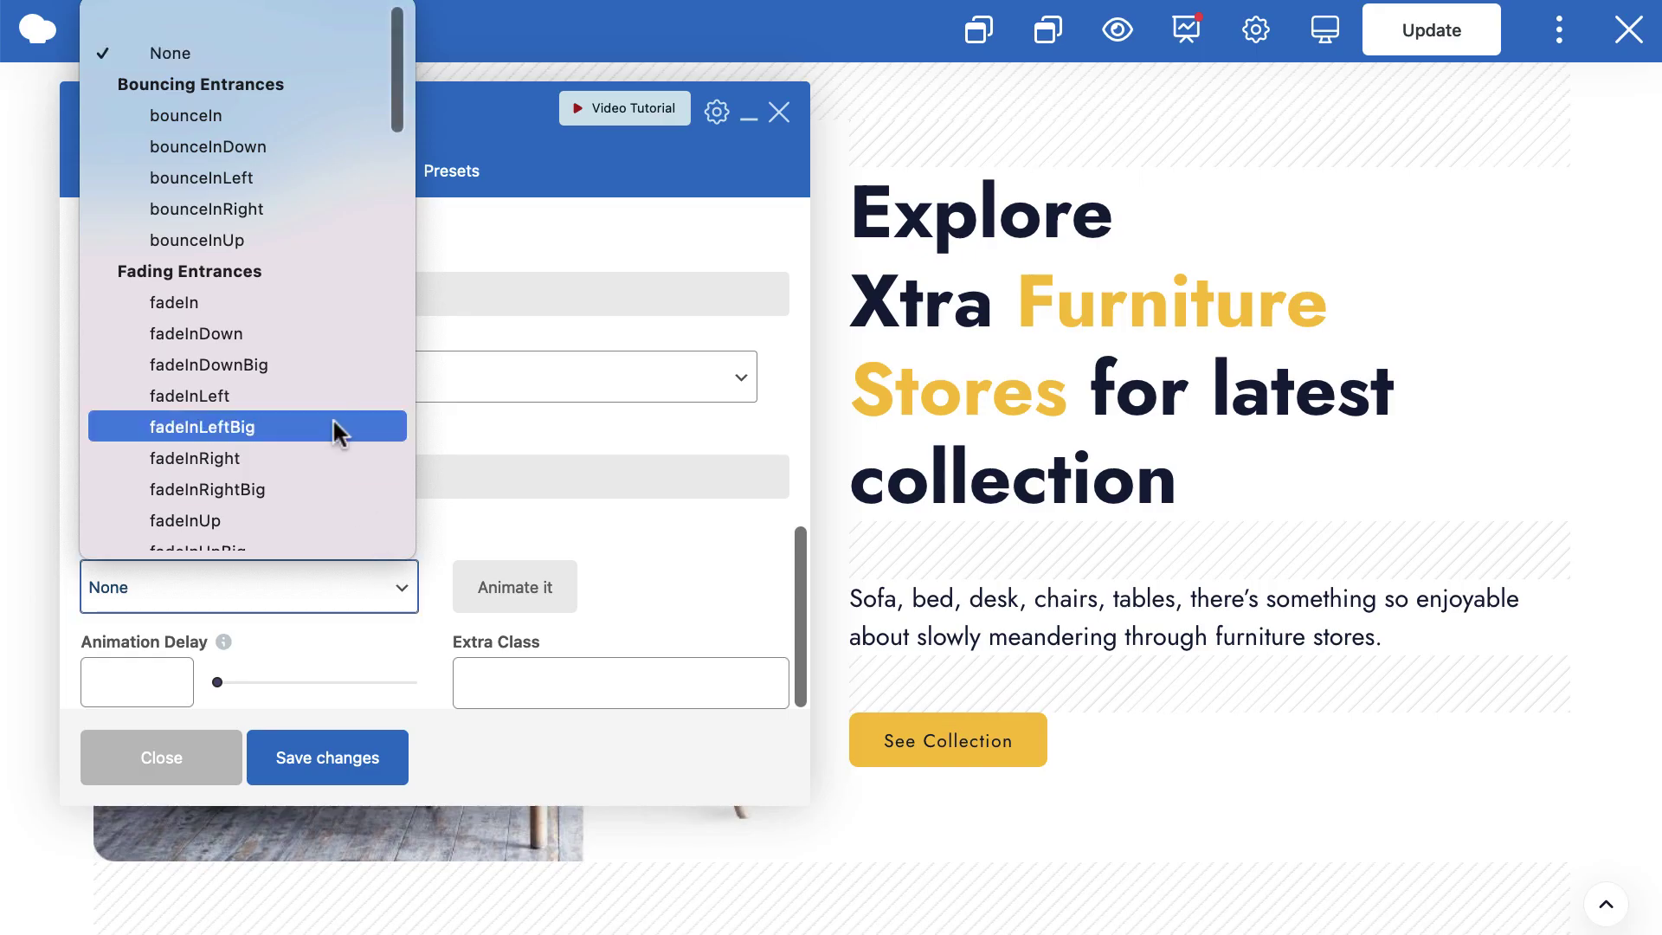
{"action": "scroll", "coordinate": [336, 430], "scroll_direction": "down", "scroll_amount": 10}
{"action": "scroll", "coordinate": [332, 418], "scroll_direction": "down", "scroll_amount": 3}
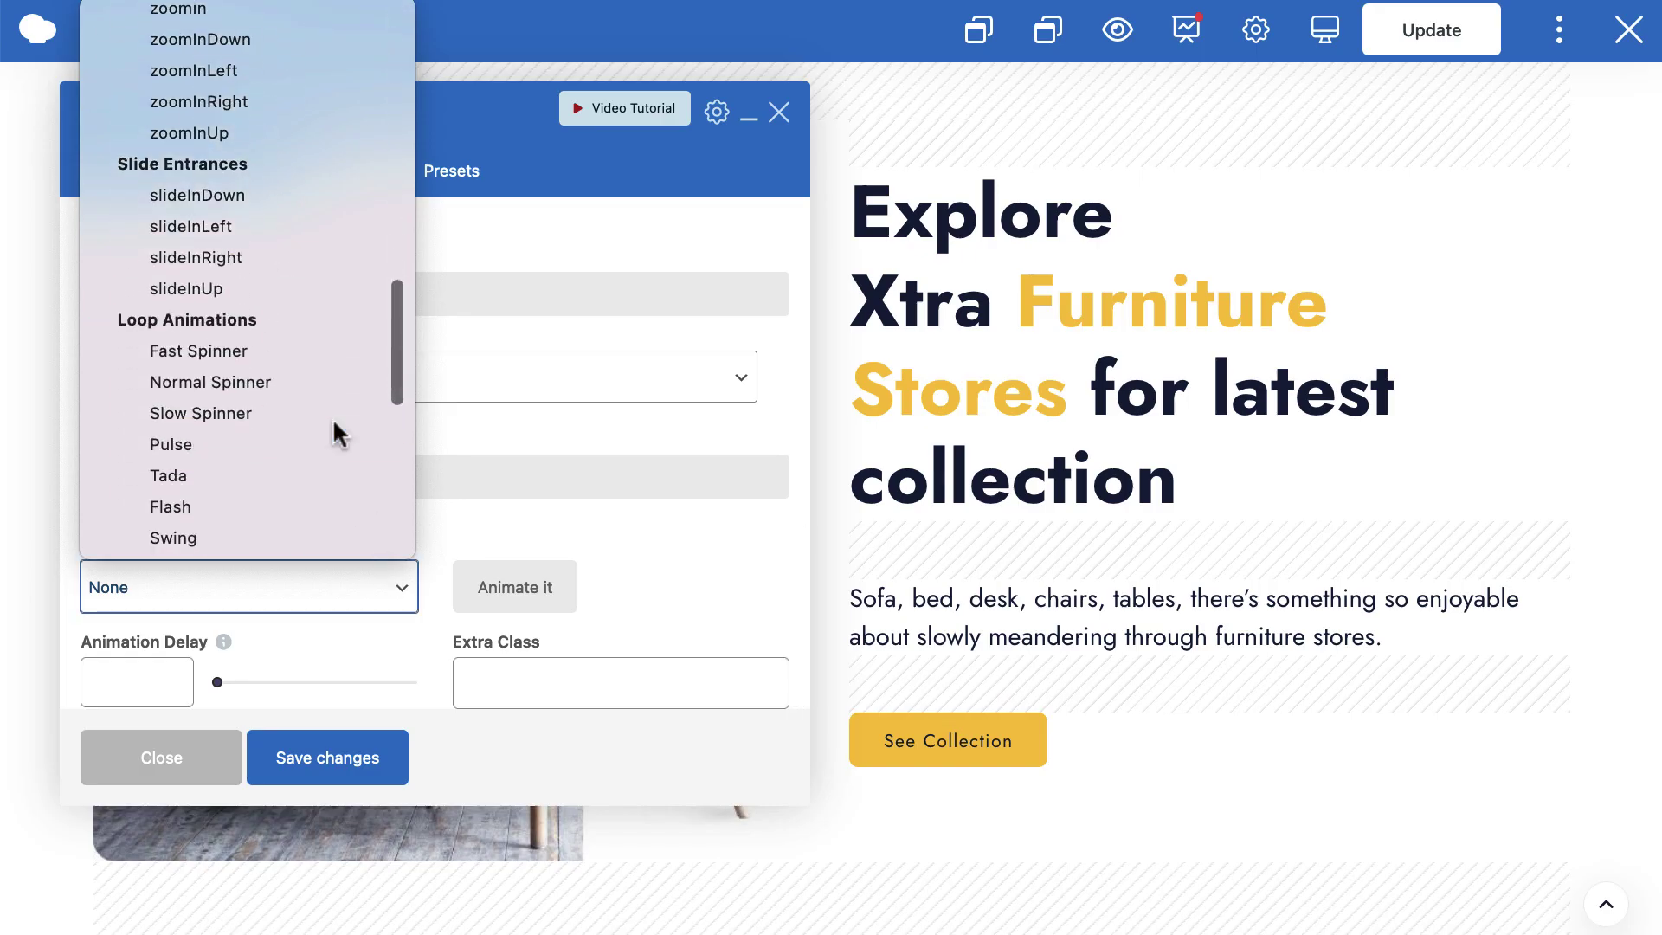
{"action": "key", "text": "Escape"}
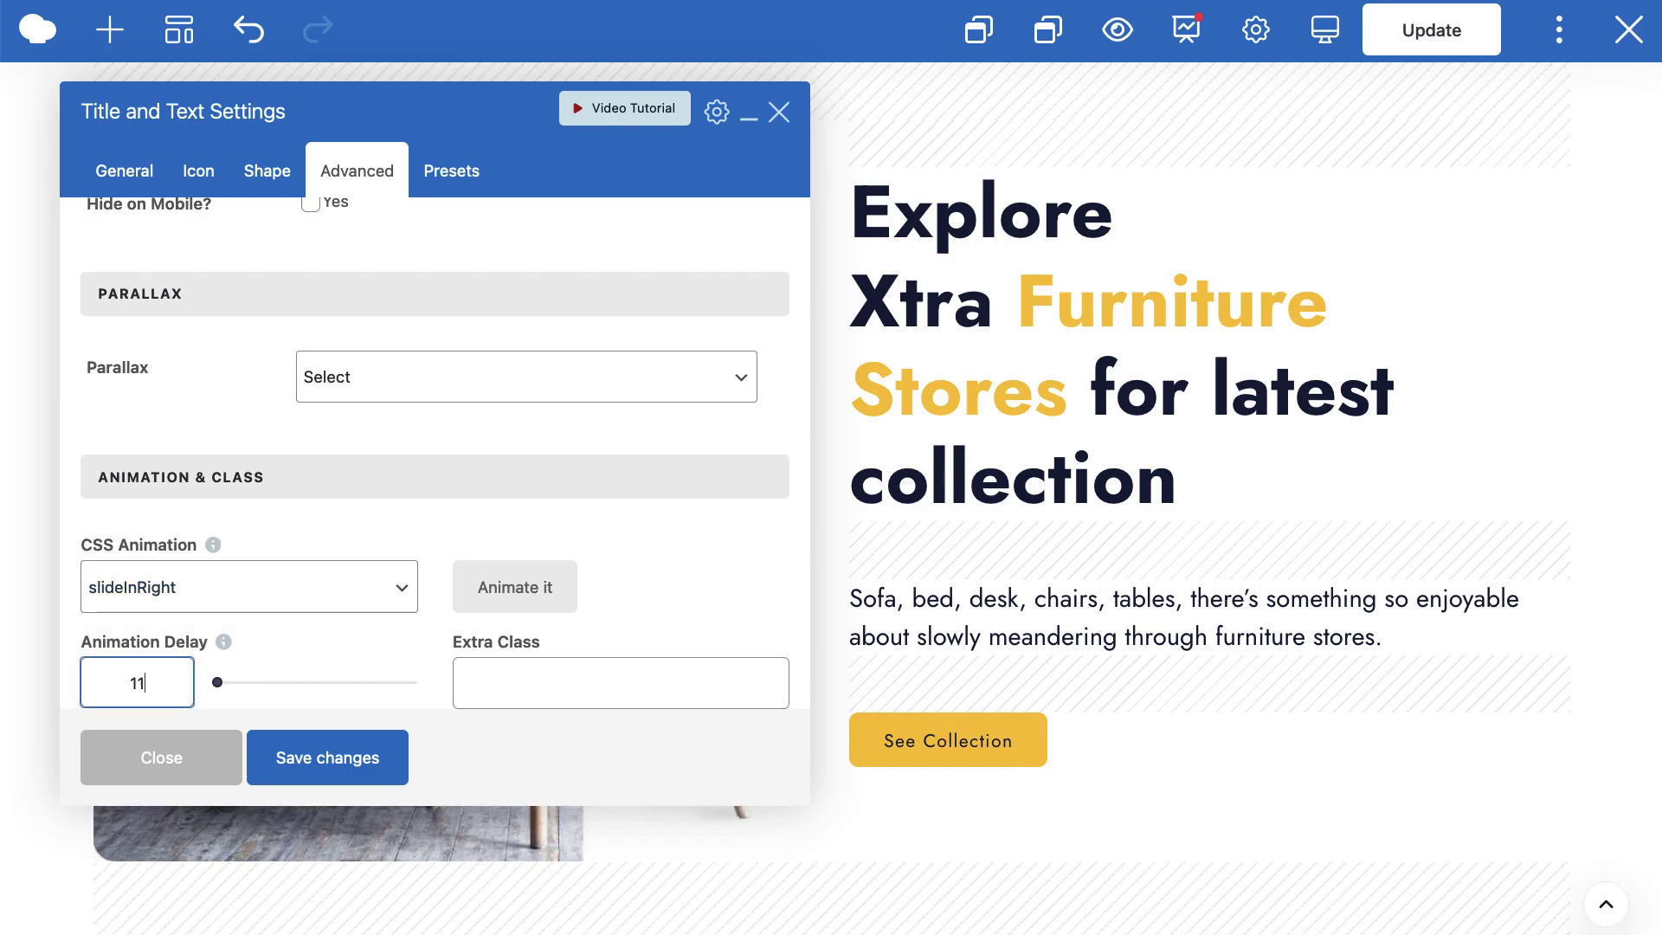
{"action": "left_click", "coordinate": [309, 770]}
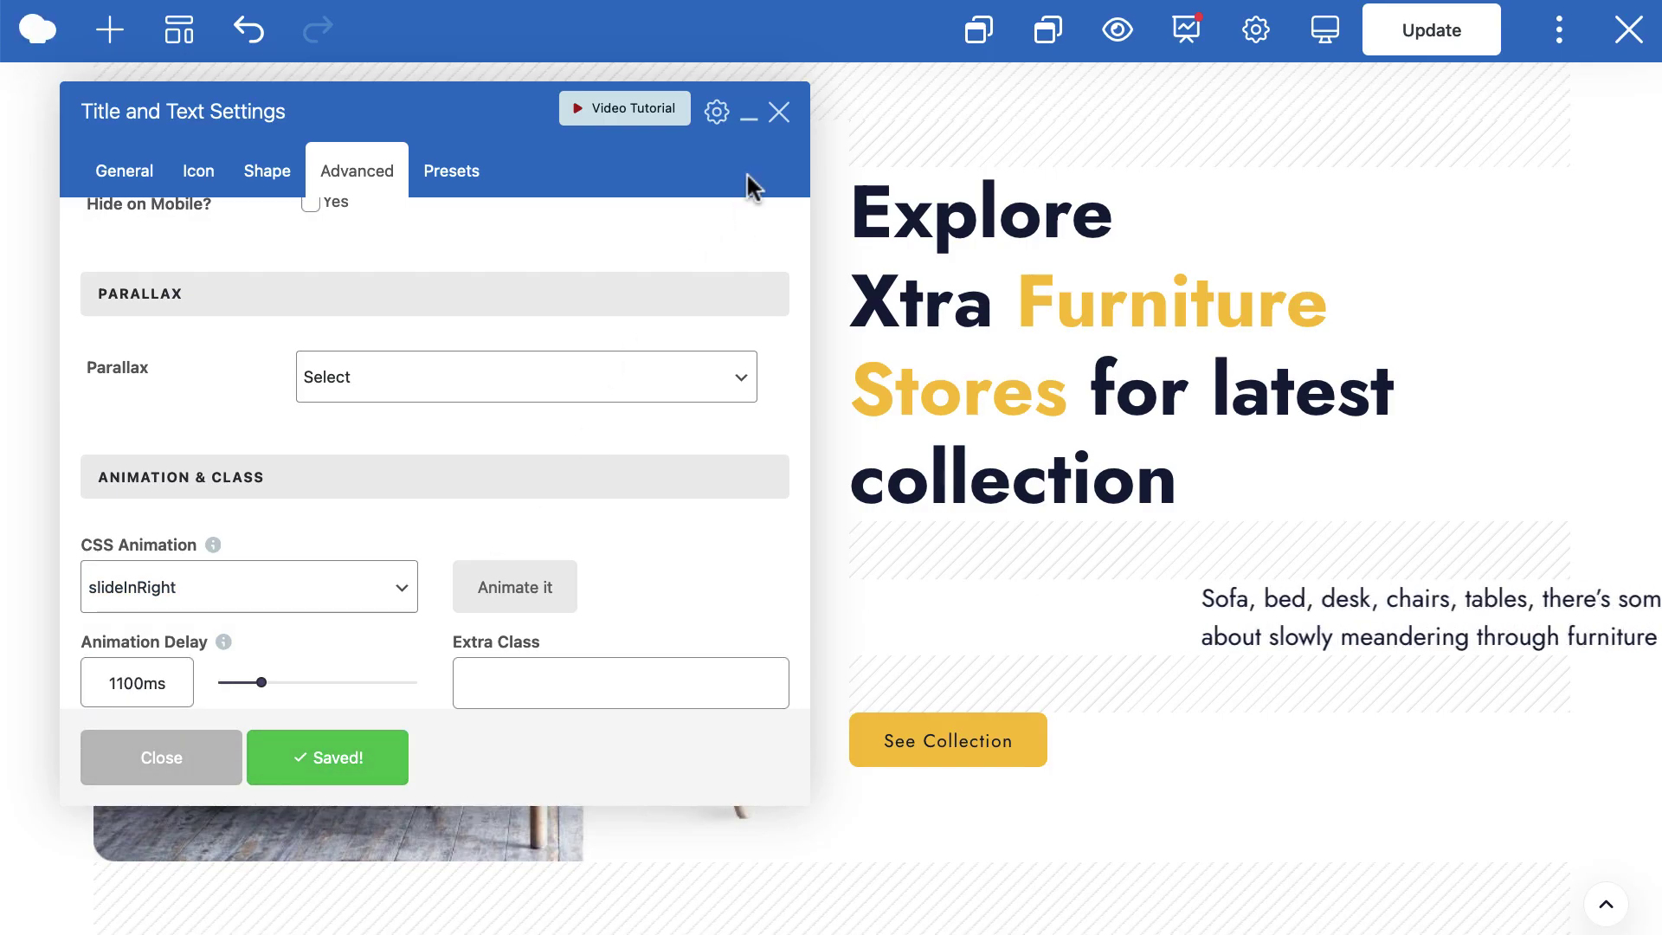
{"action": "left_click", "coordinate": [779, 114]}
Apply the slideInRight CSS animation to the See Collection button, save, and close its settings
{"action": "scroll", "coordinate": [1160, 719], "scroll_direction": "down", "scroll_amount": 1}
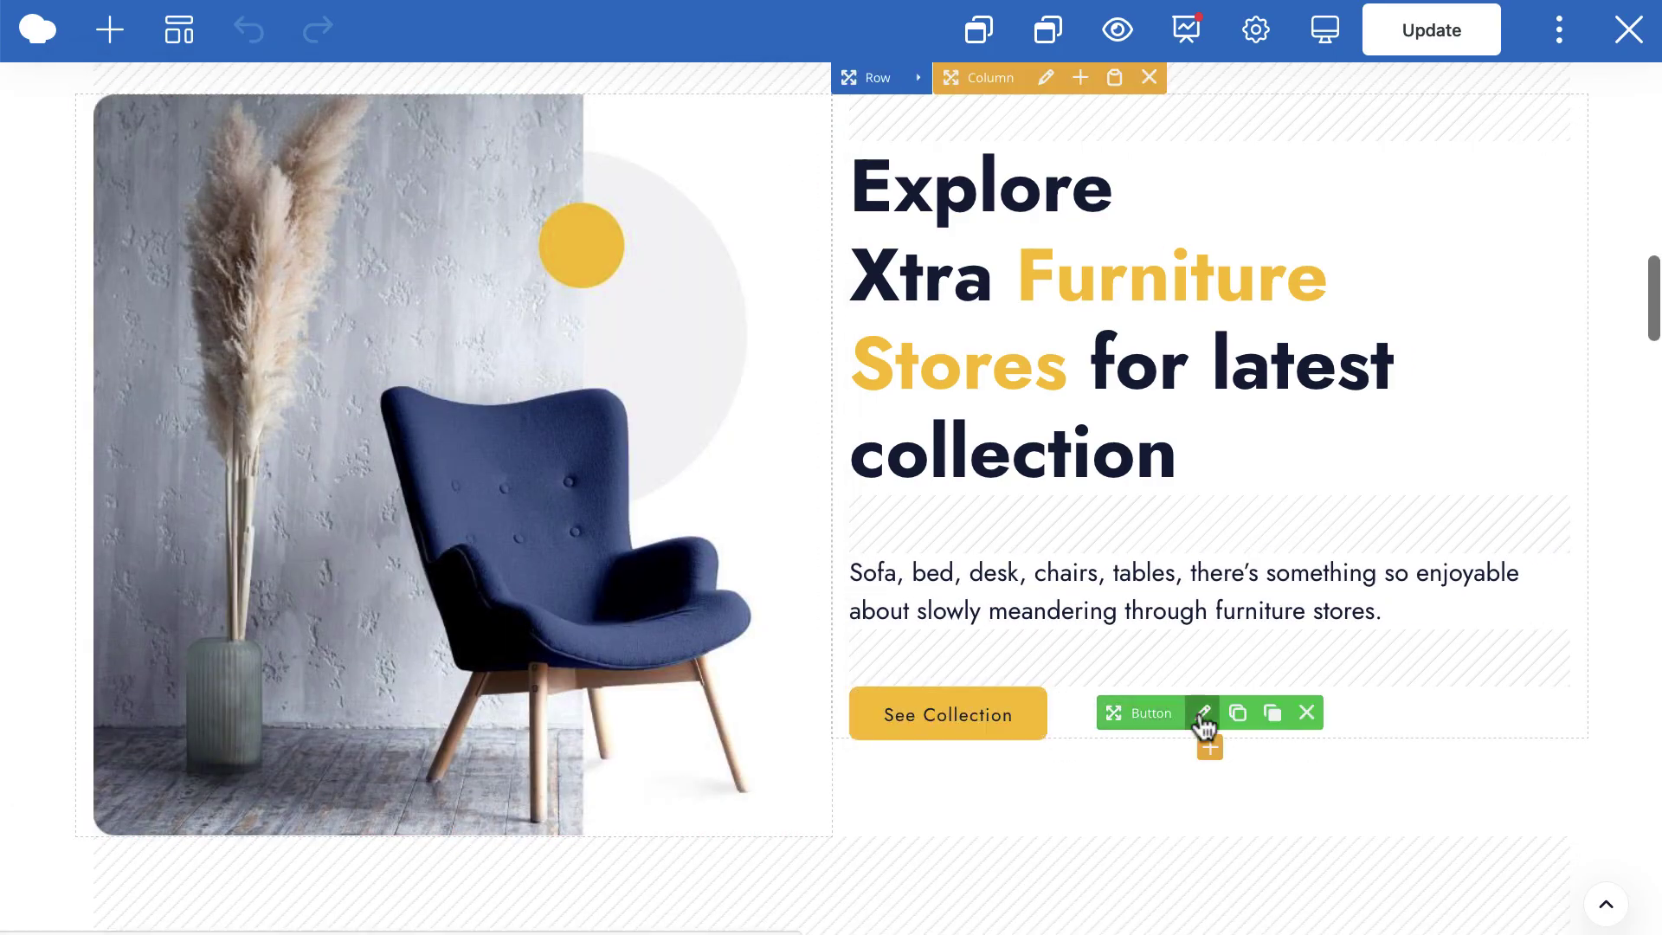
{"action": "left_click", "coordinate": [1202, 713]}
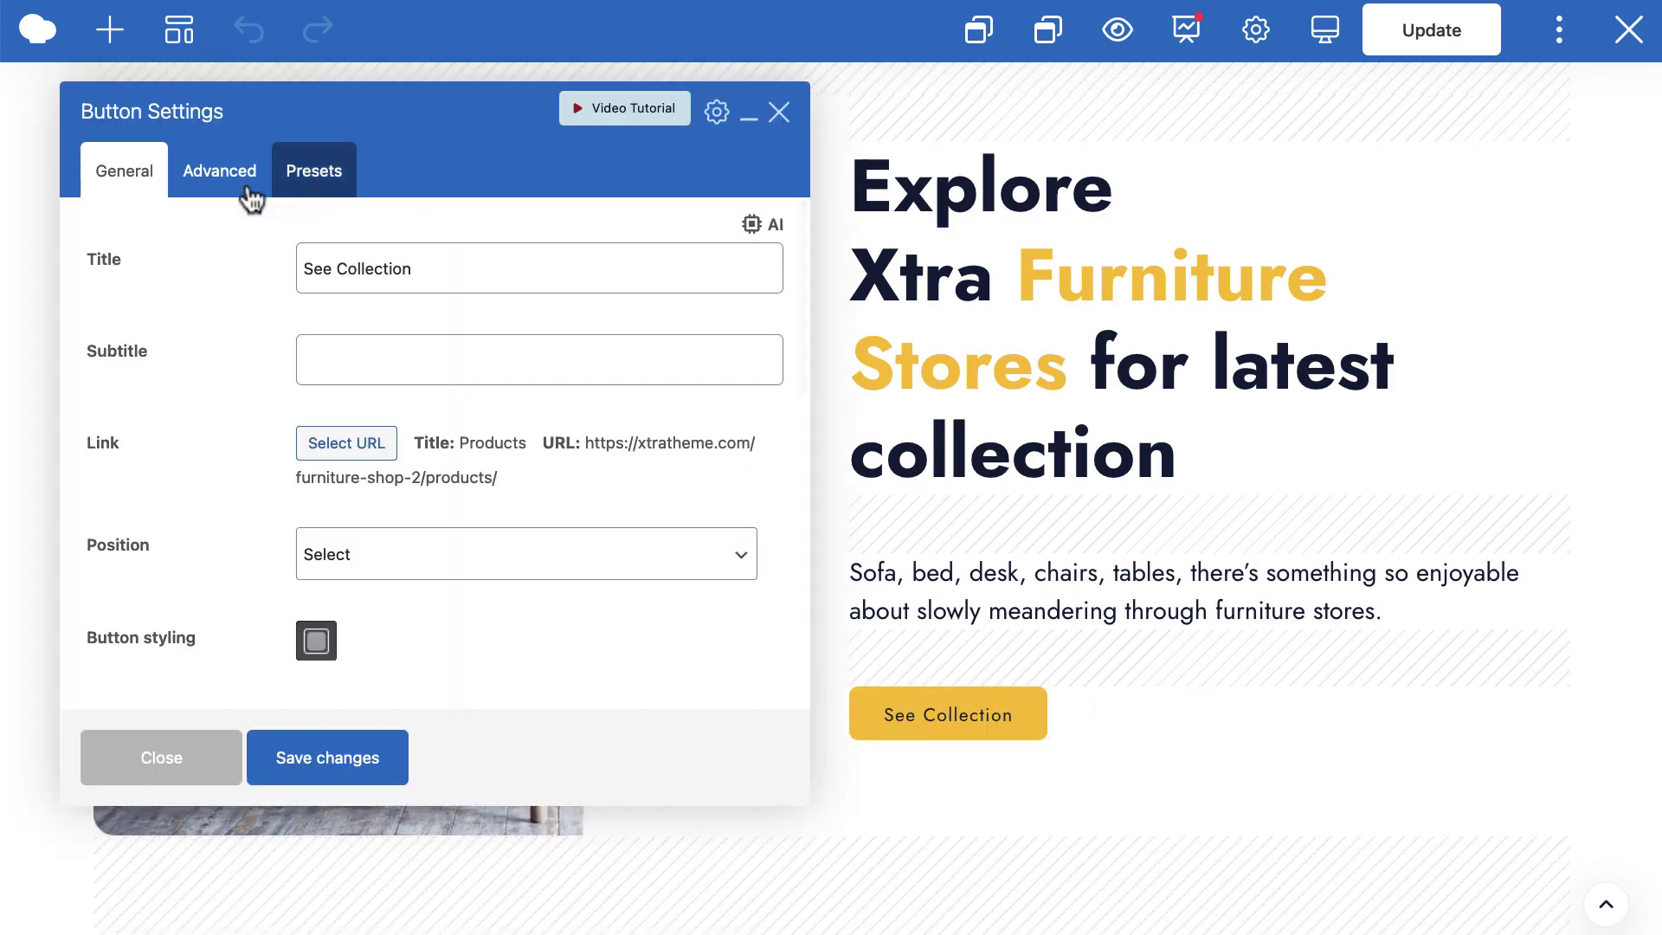
{"action": "left_click", "coordinate": [252, 174]}
{"action": "left_click", "coordinate": [302, 522]}
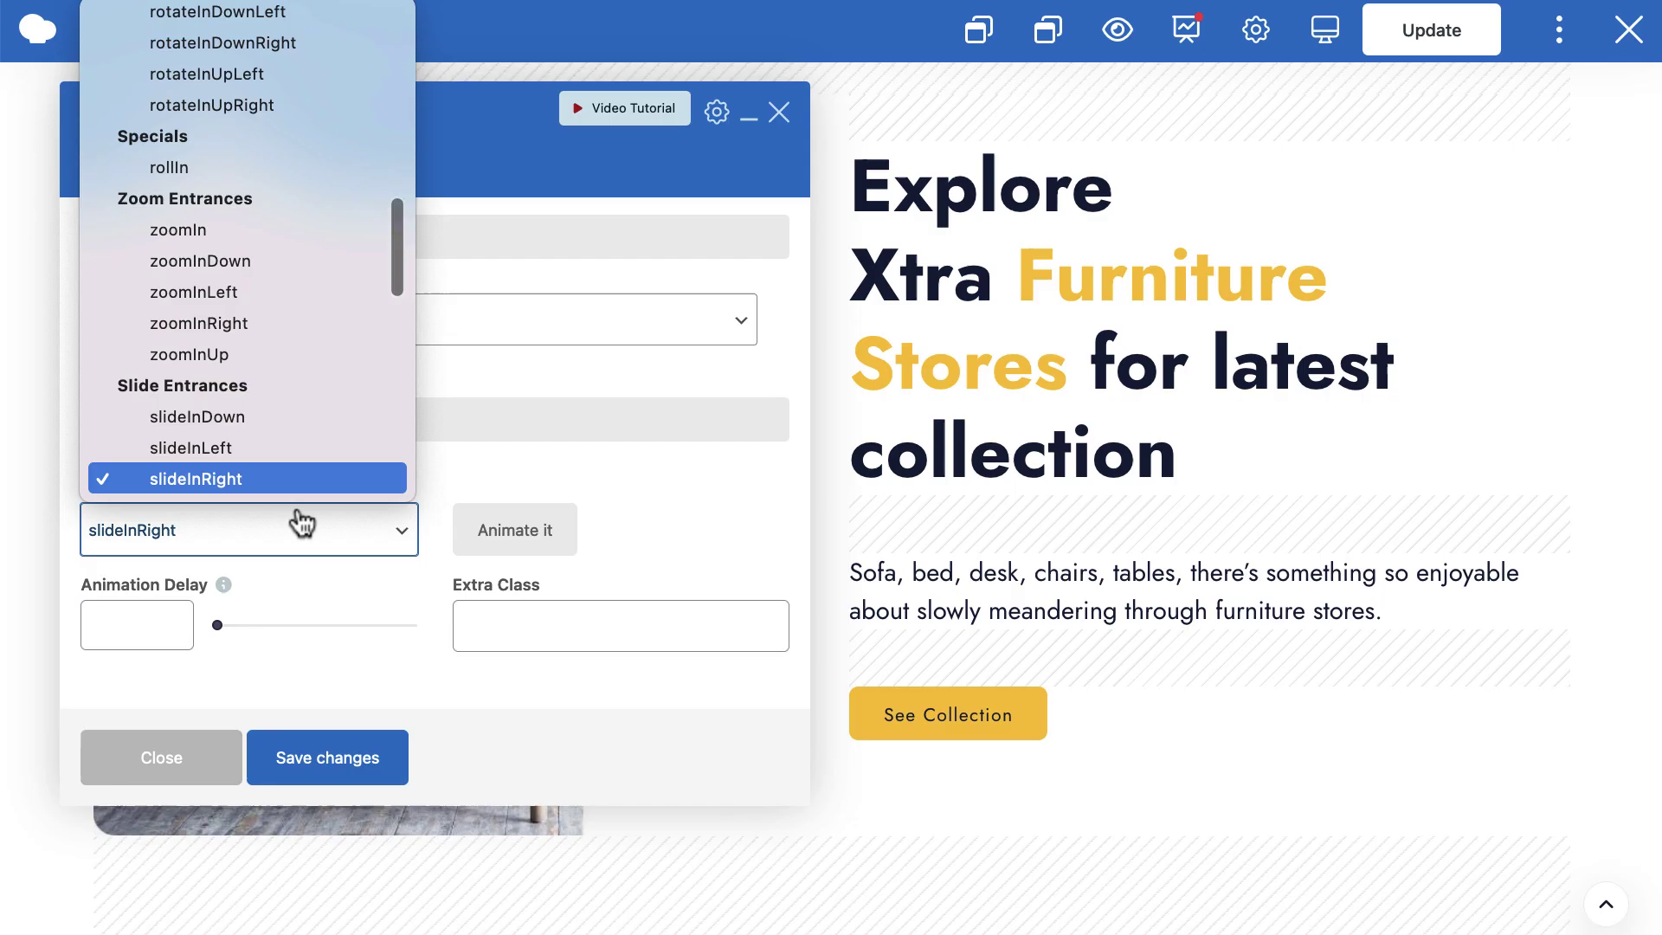
{"action": "left_click", "coordinate": [206, 480]}
{"action": "left_click", "coordinate": [343, 759]}
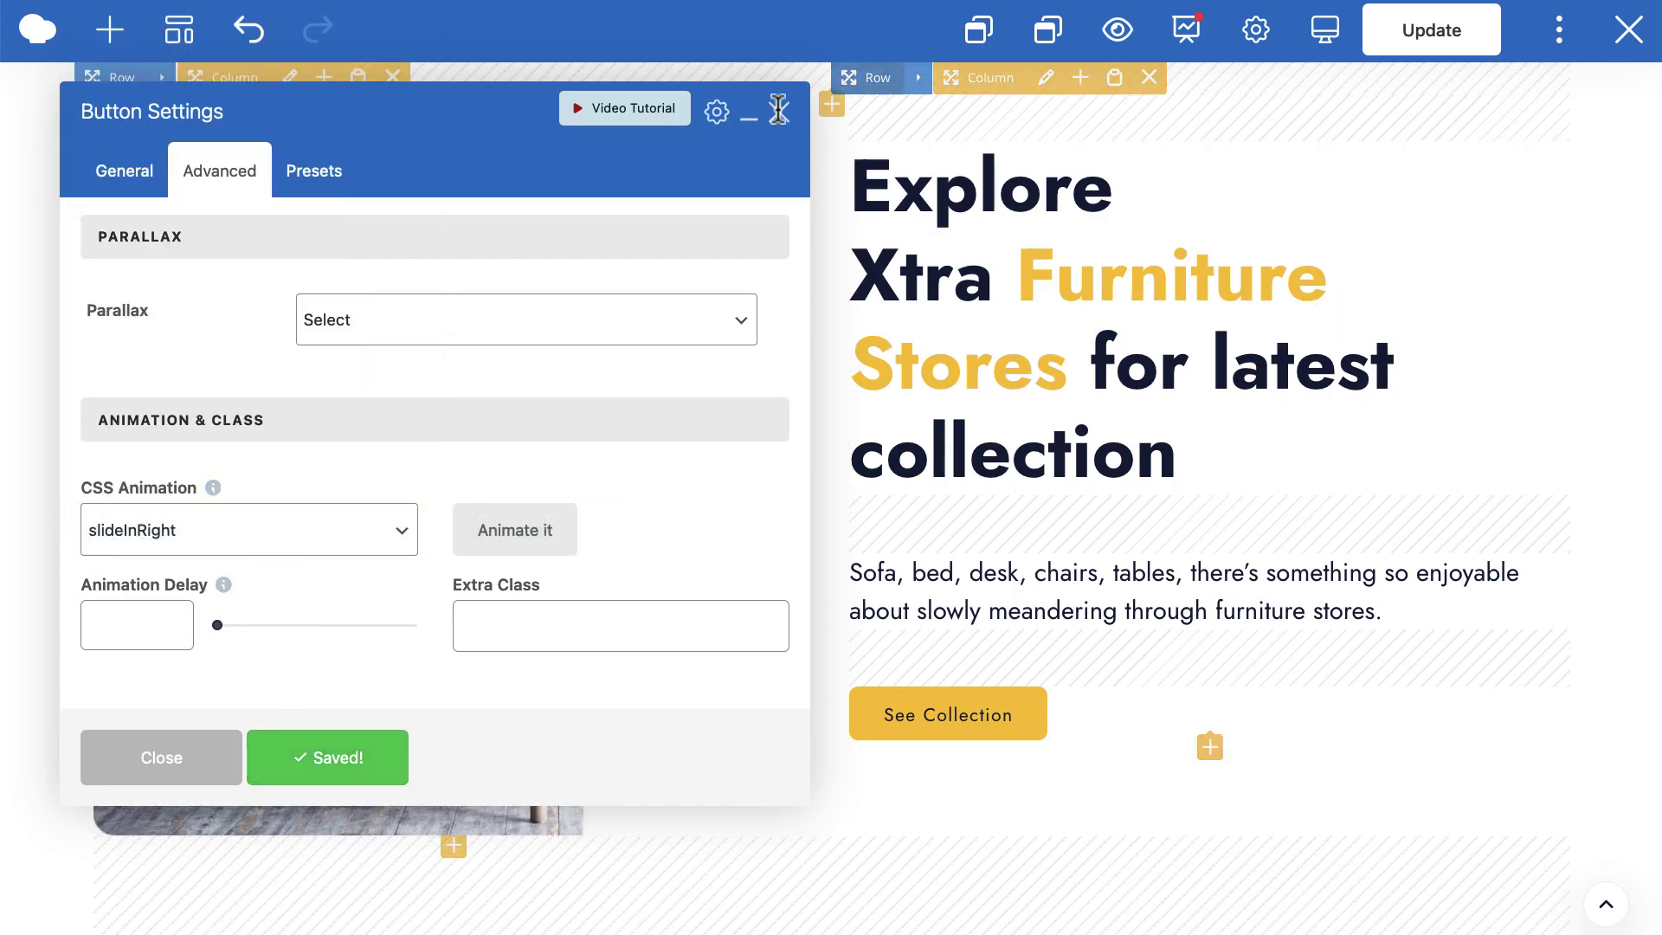
{"action": "left_click", "coordinate": [779, 114]}
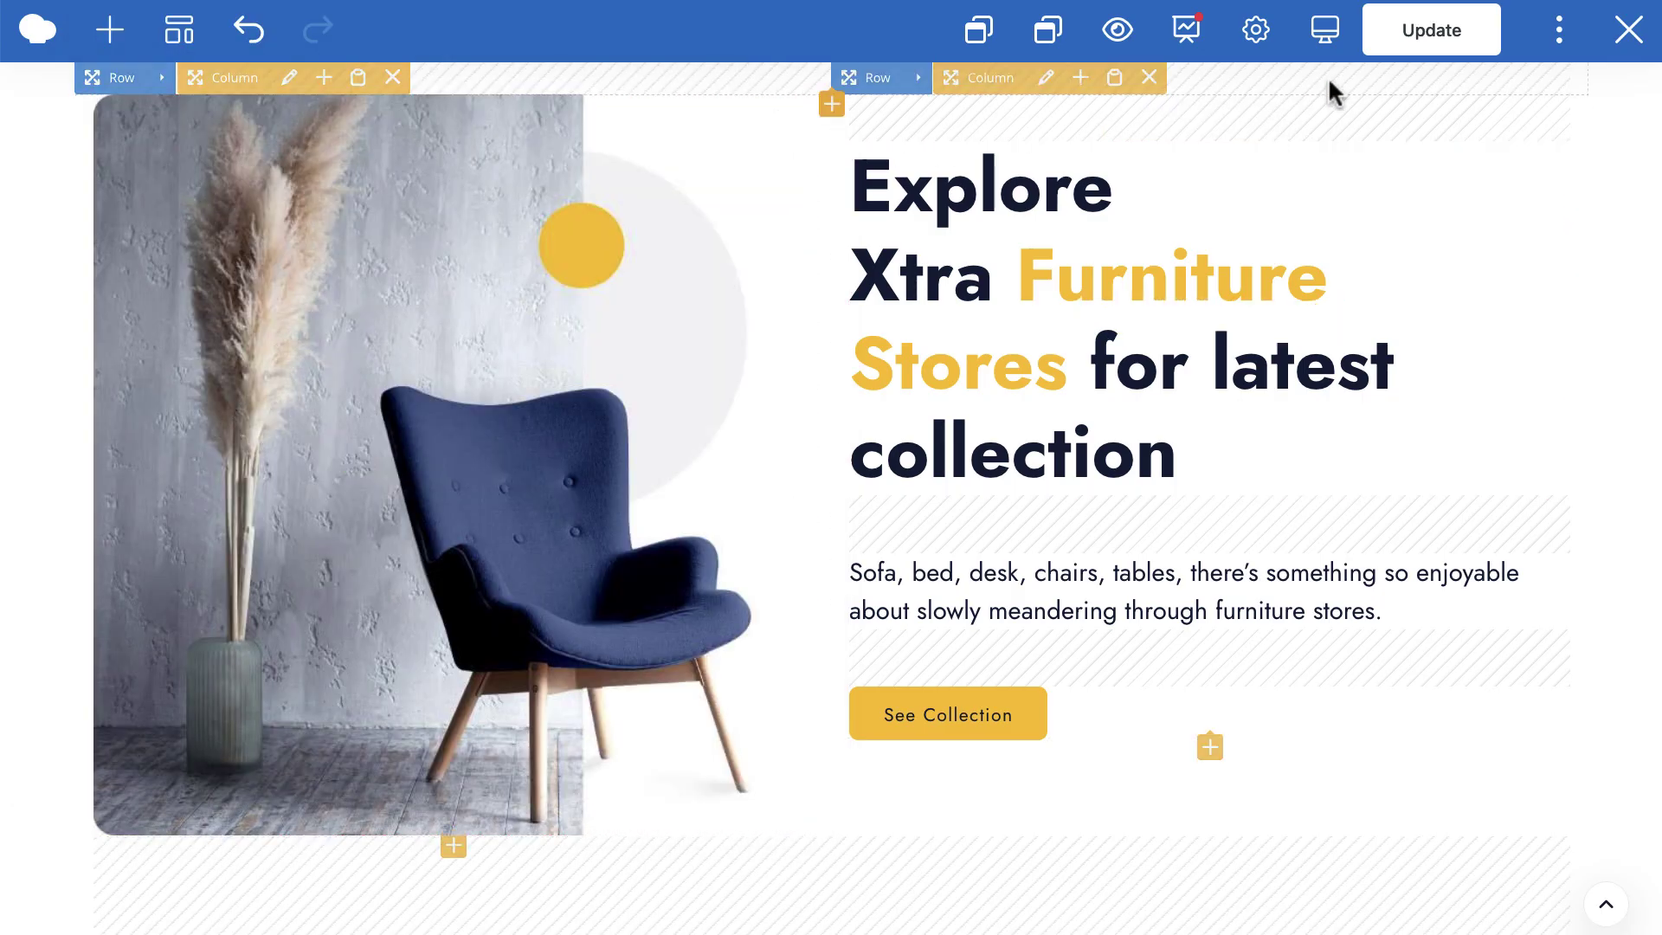
Update the page and review the animations on the published page from the hero down to the furniture stores section
{"action": "left_click", "coordinate": [1407, 37]}
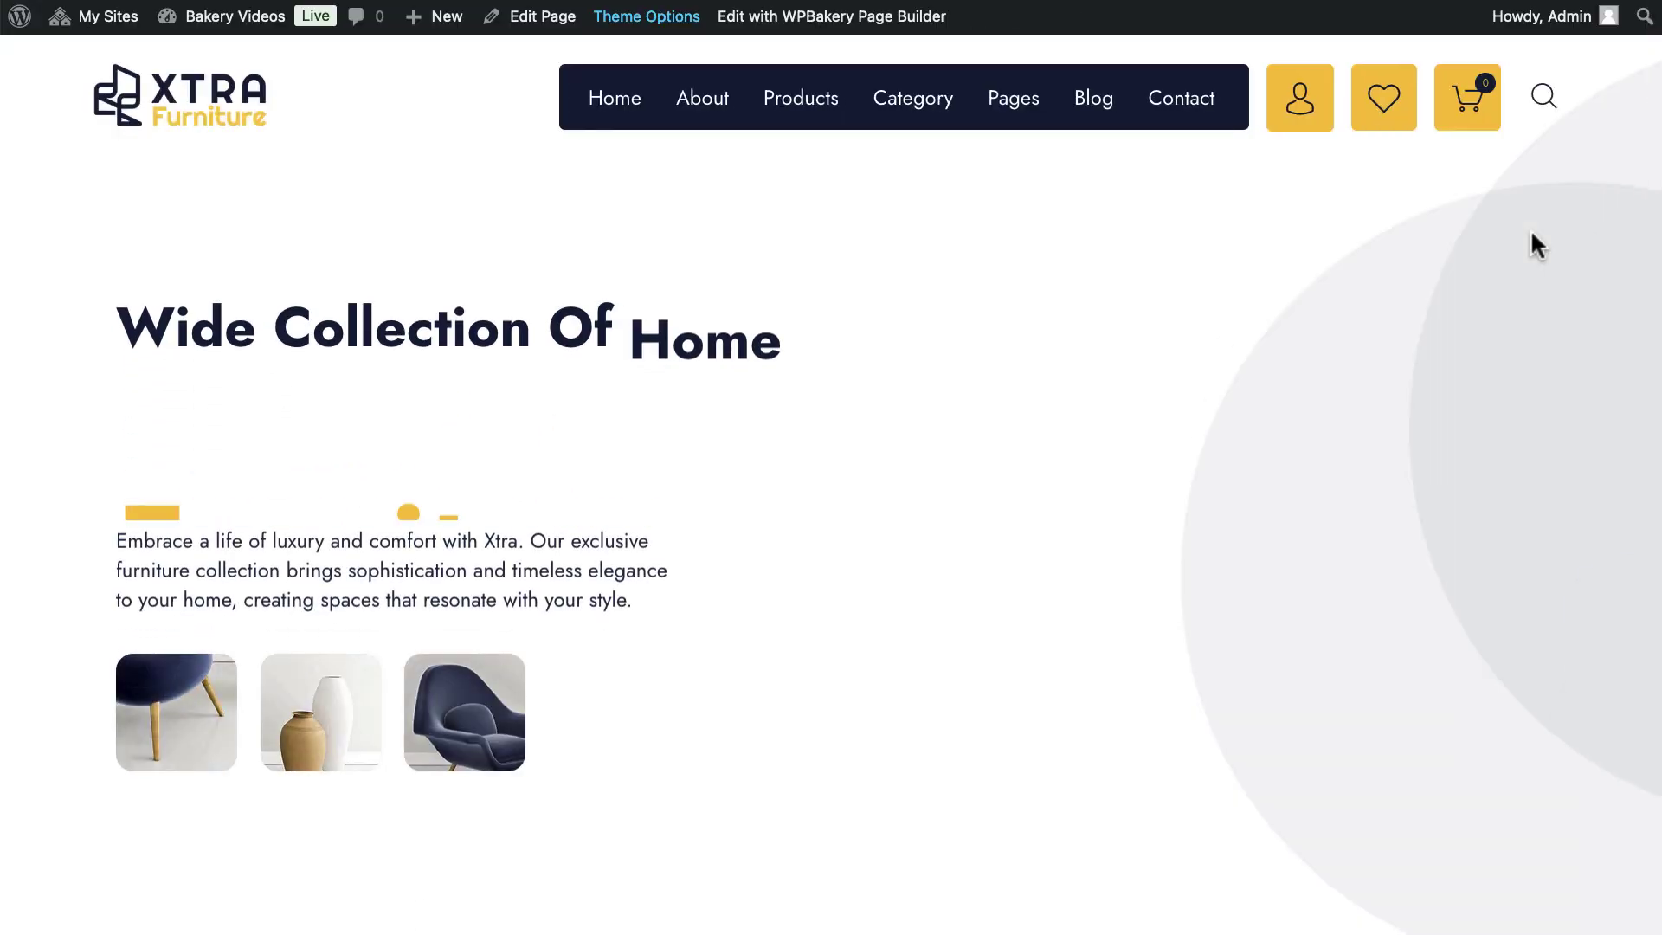
{"action": "scroll", "coordinate": [1531, 235], "scroll_direction": "down", "scroll_amount": 10}
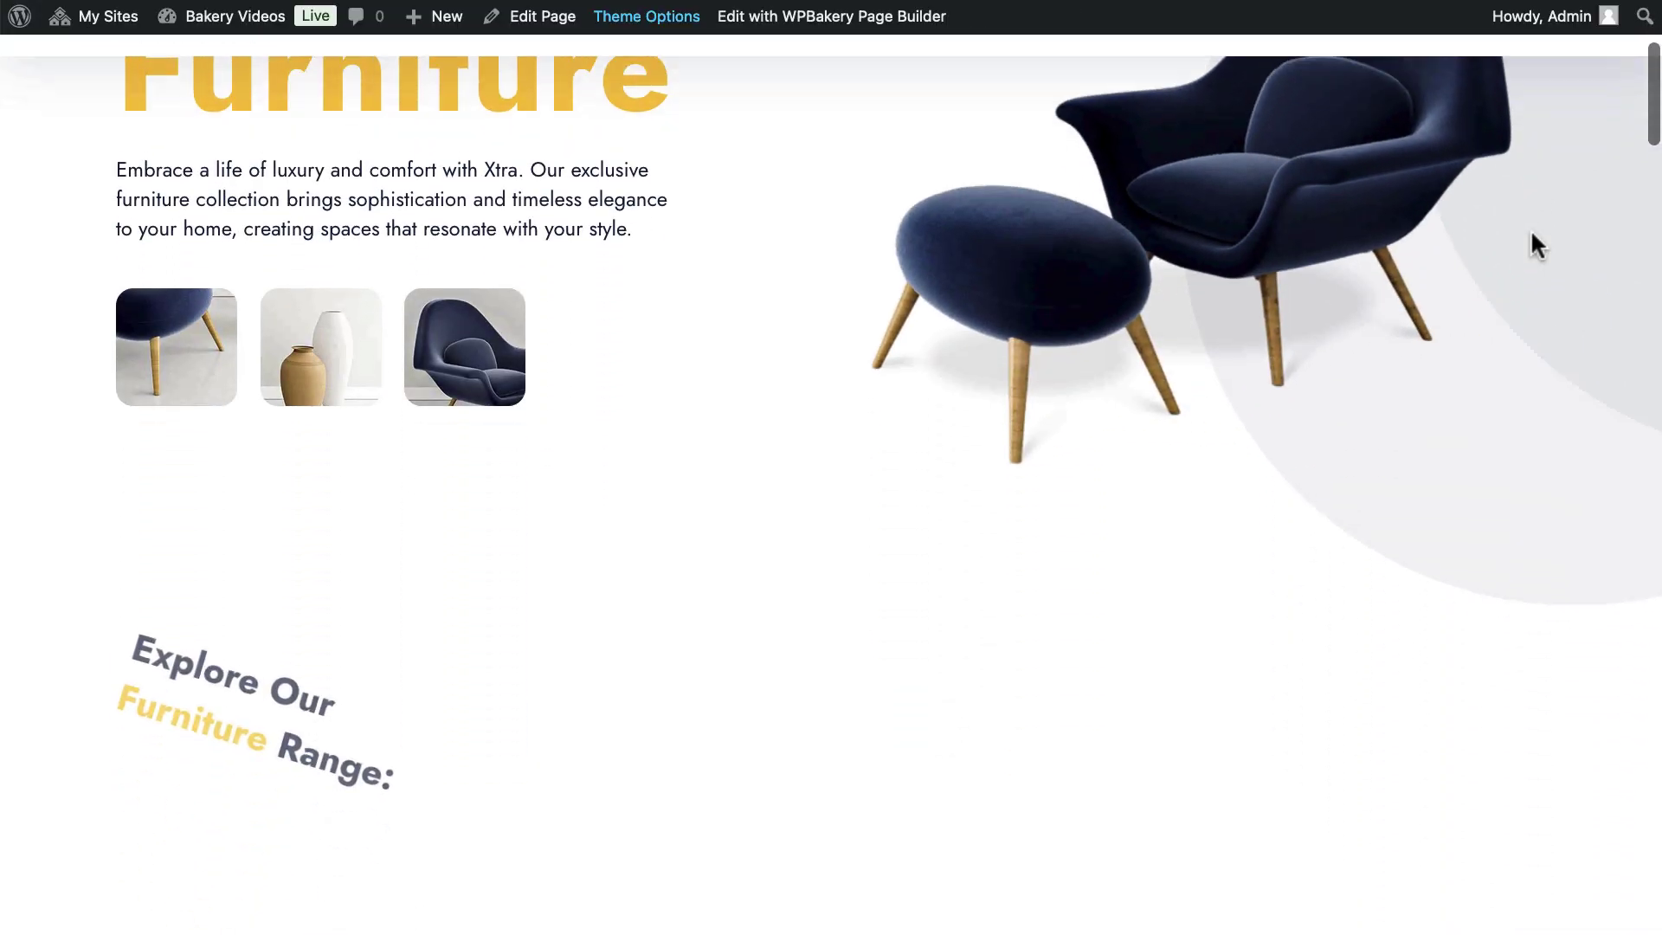
{"action": "scroll", "coordinate": [1531, 235], "scroll_direction": "down", "scroll_amount": 12}
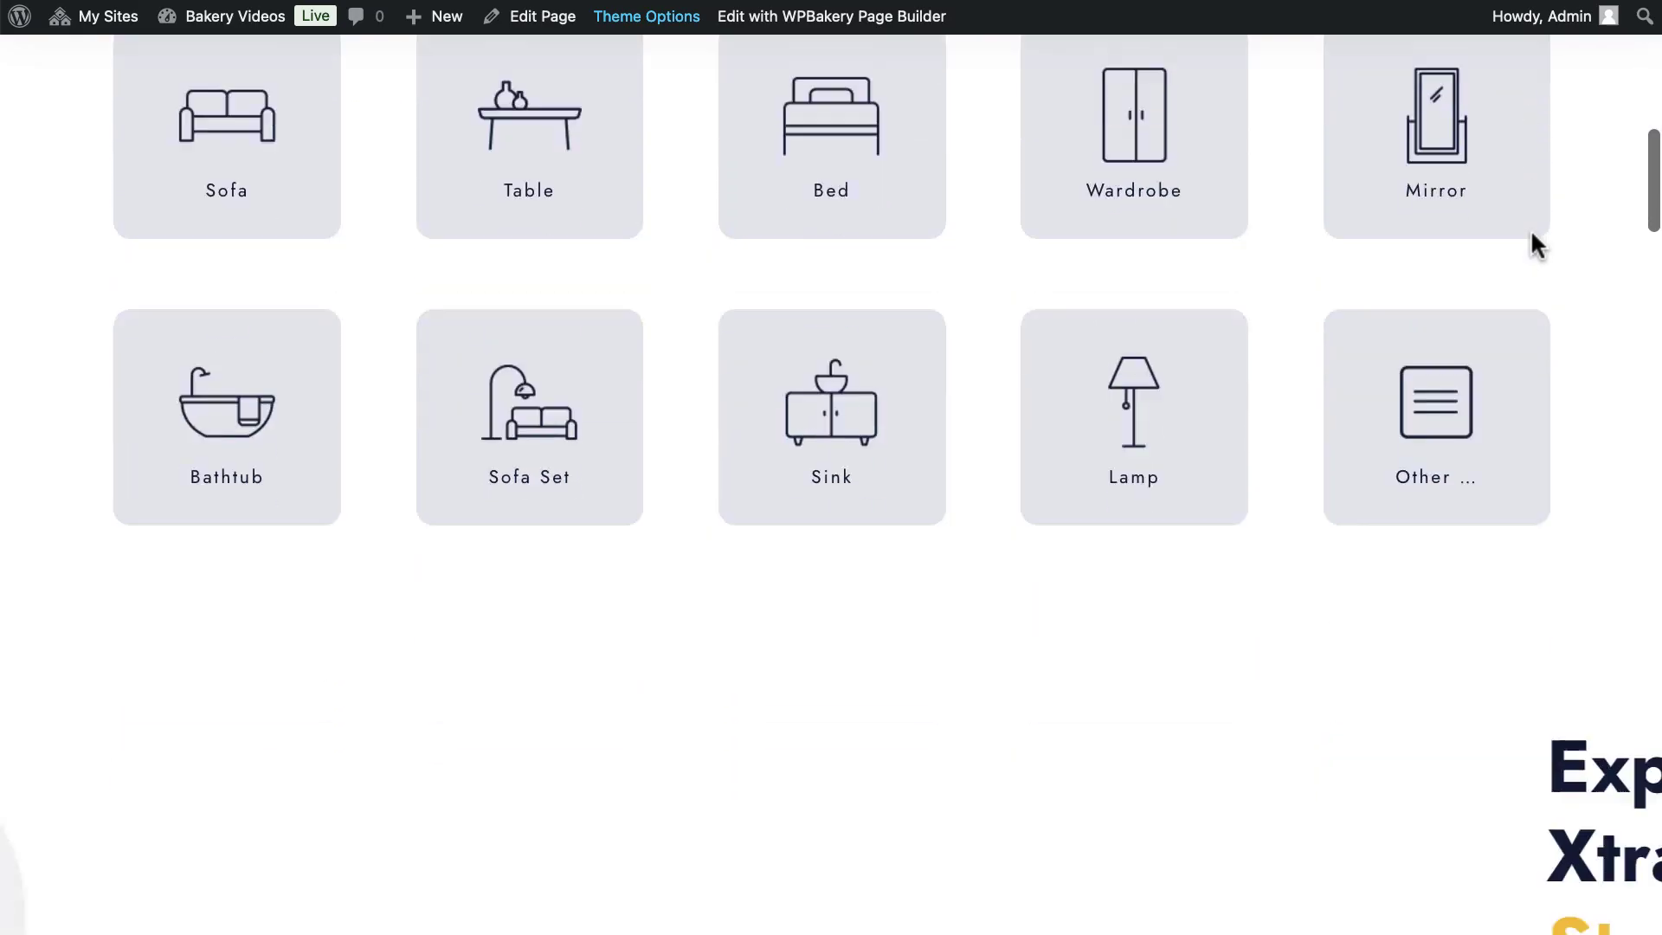
{"action": "scroll", "coordinate": [1530, 229], "scroll_direction": "down", "scroll_amount": 1}
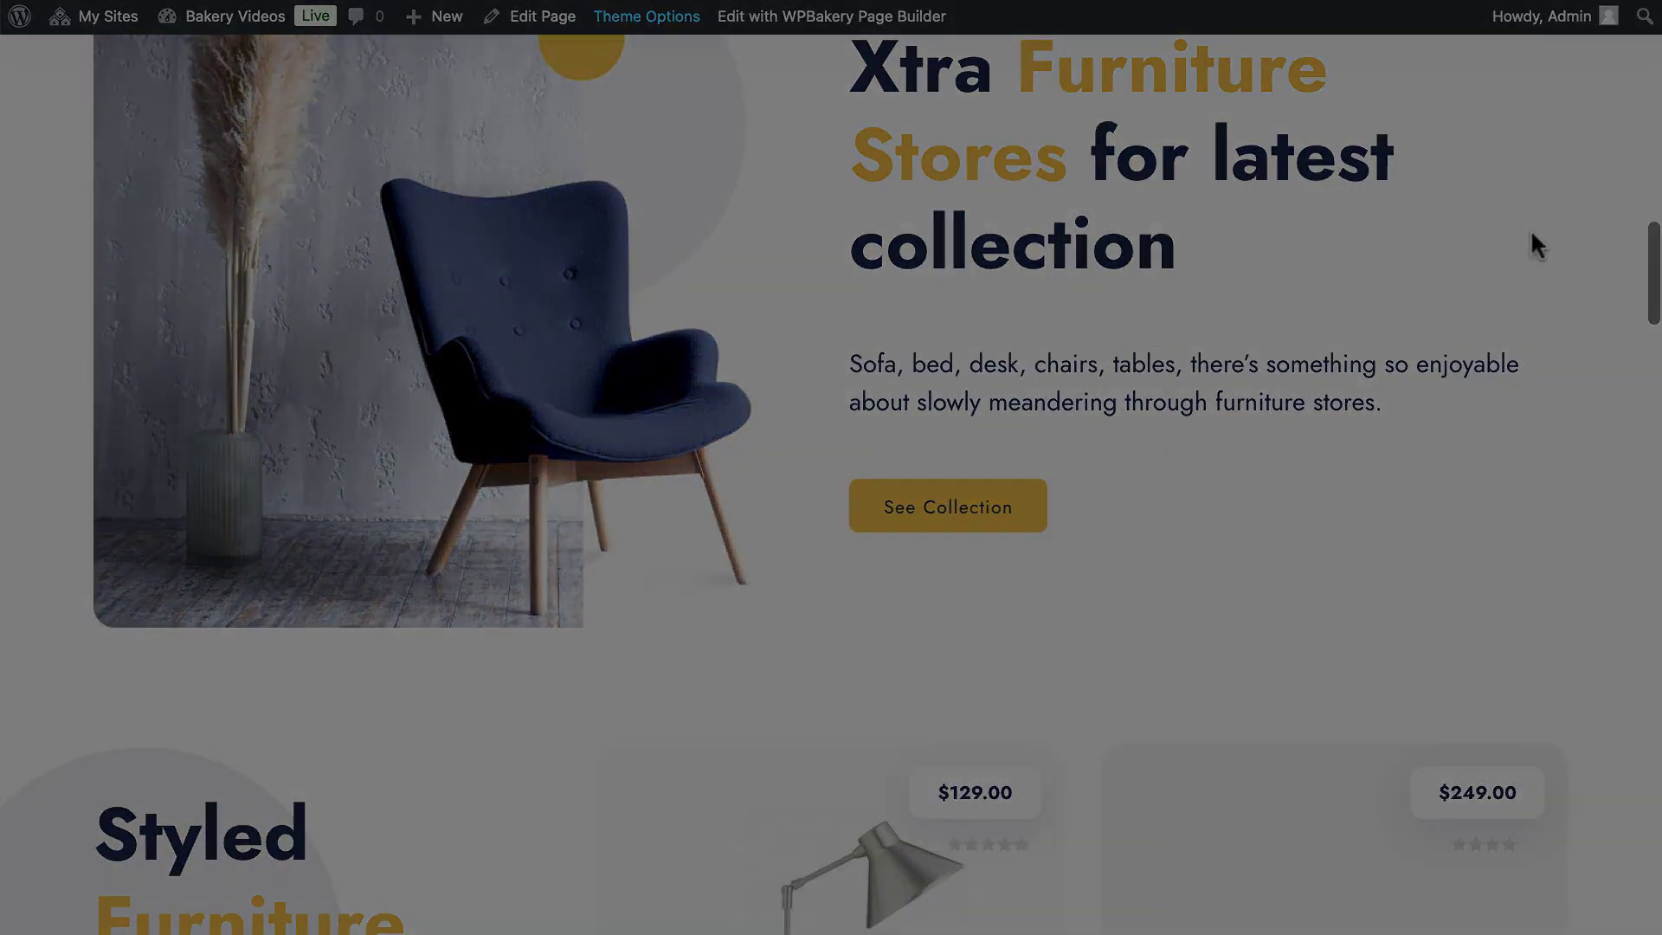